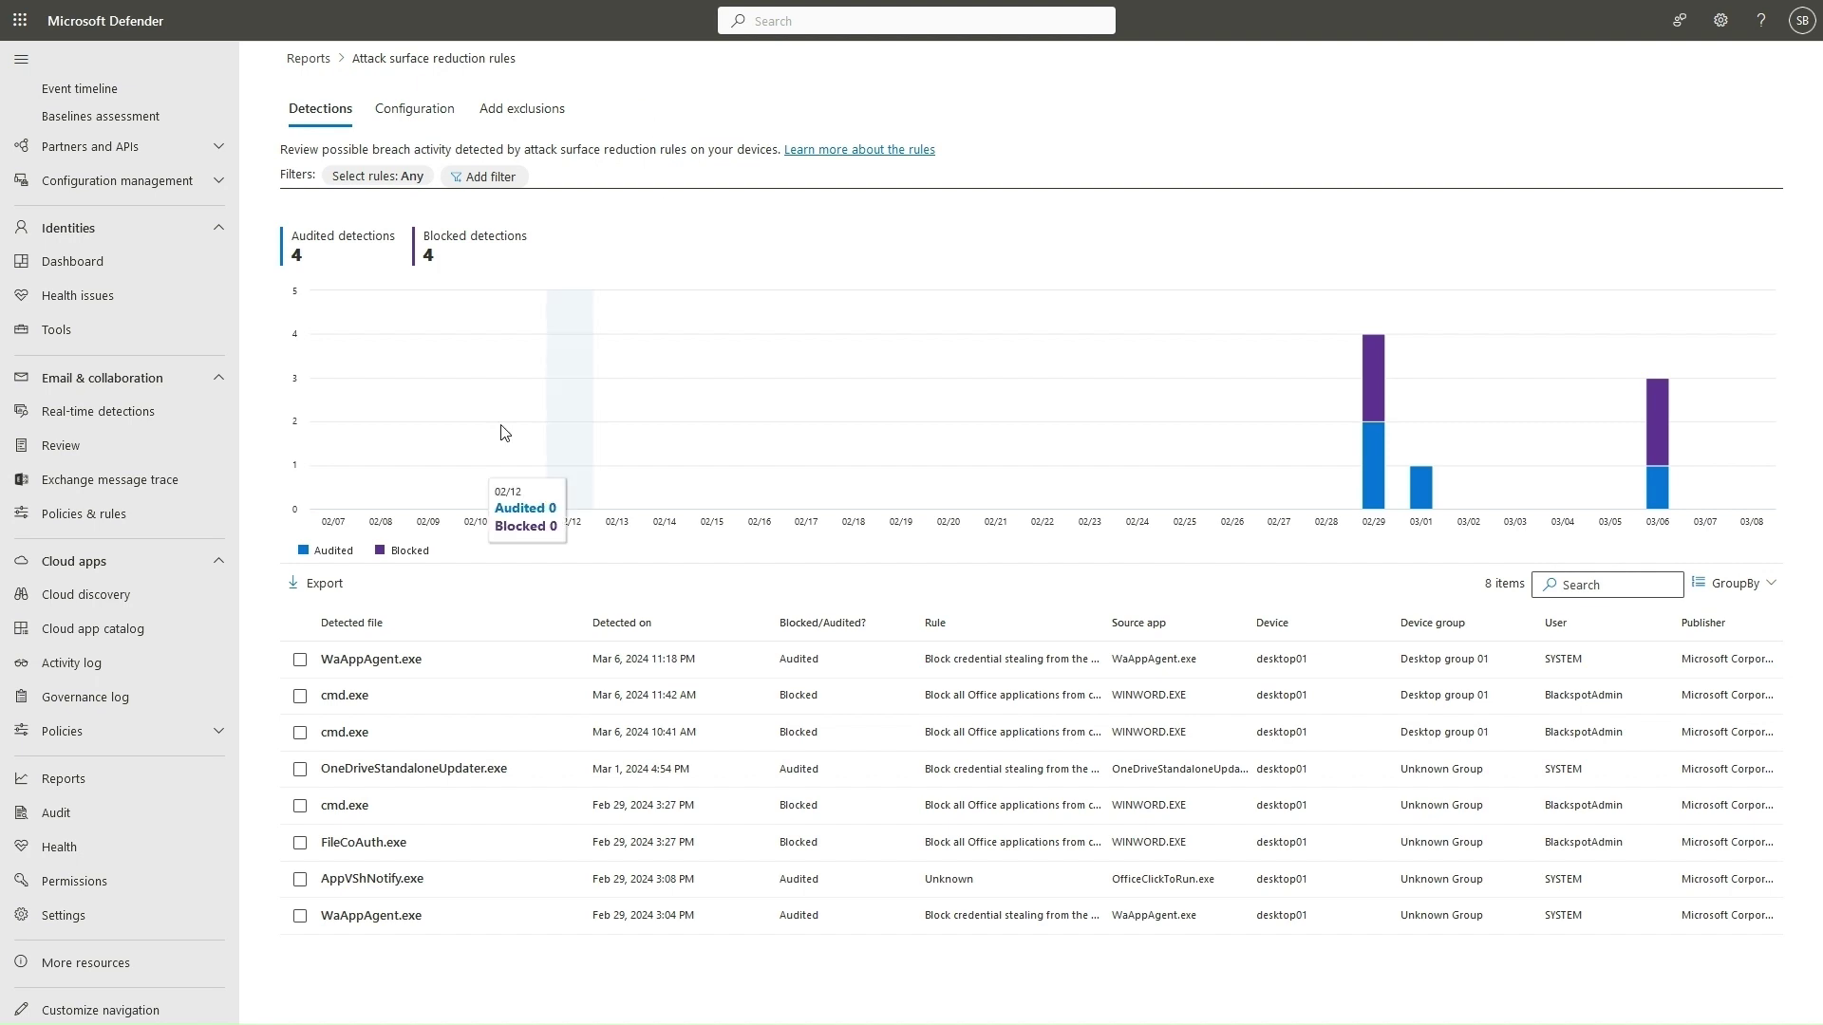
# Show the ASR report's Configuration page listing three devices and their rule modes.
pyautogui.click(413, 116)
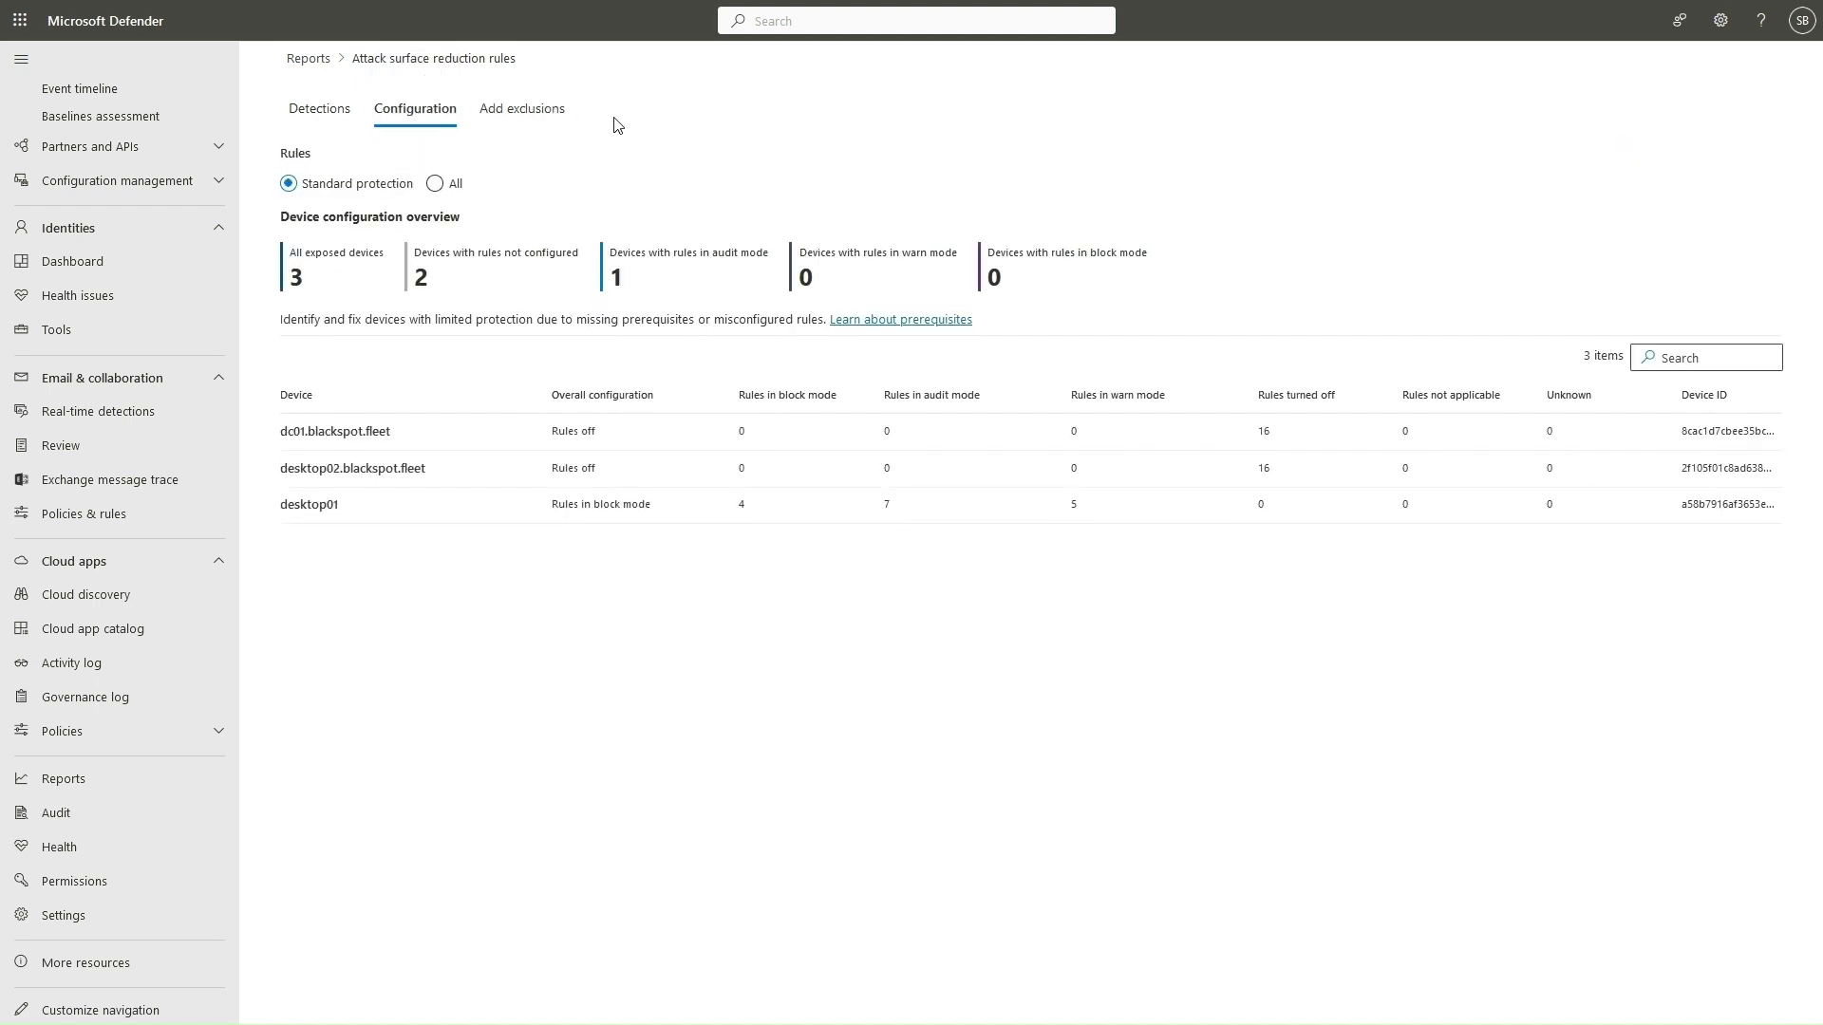
# Check desktop01's rule statuses, then add its rules to a policy in Intune.
pyautogui.click(440, 513)
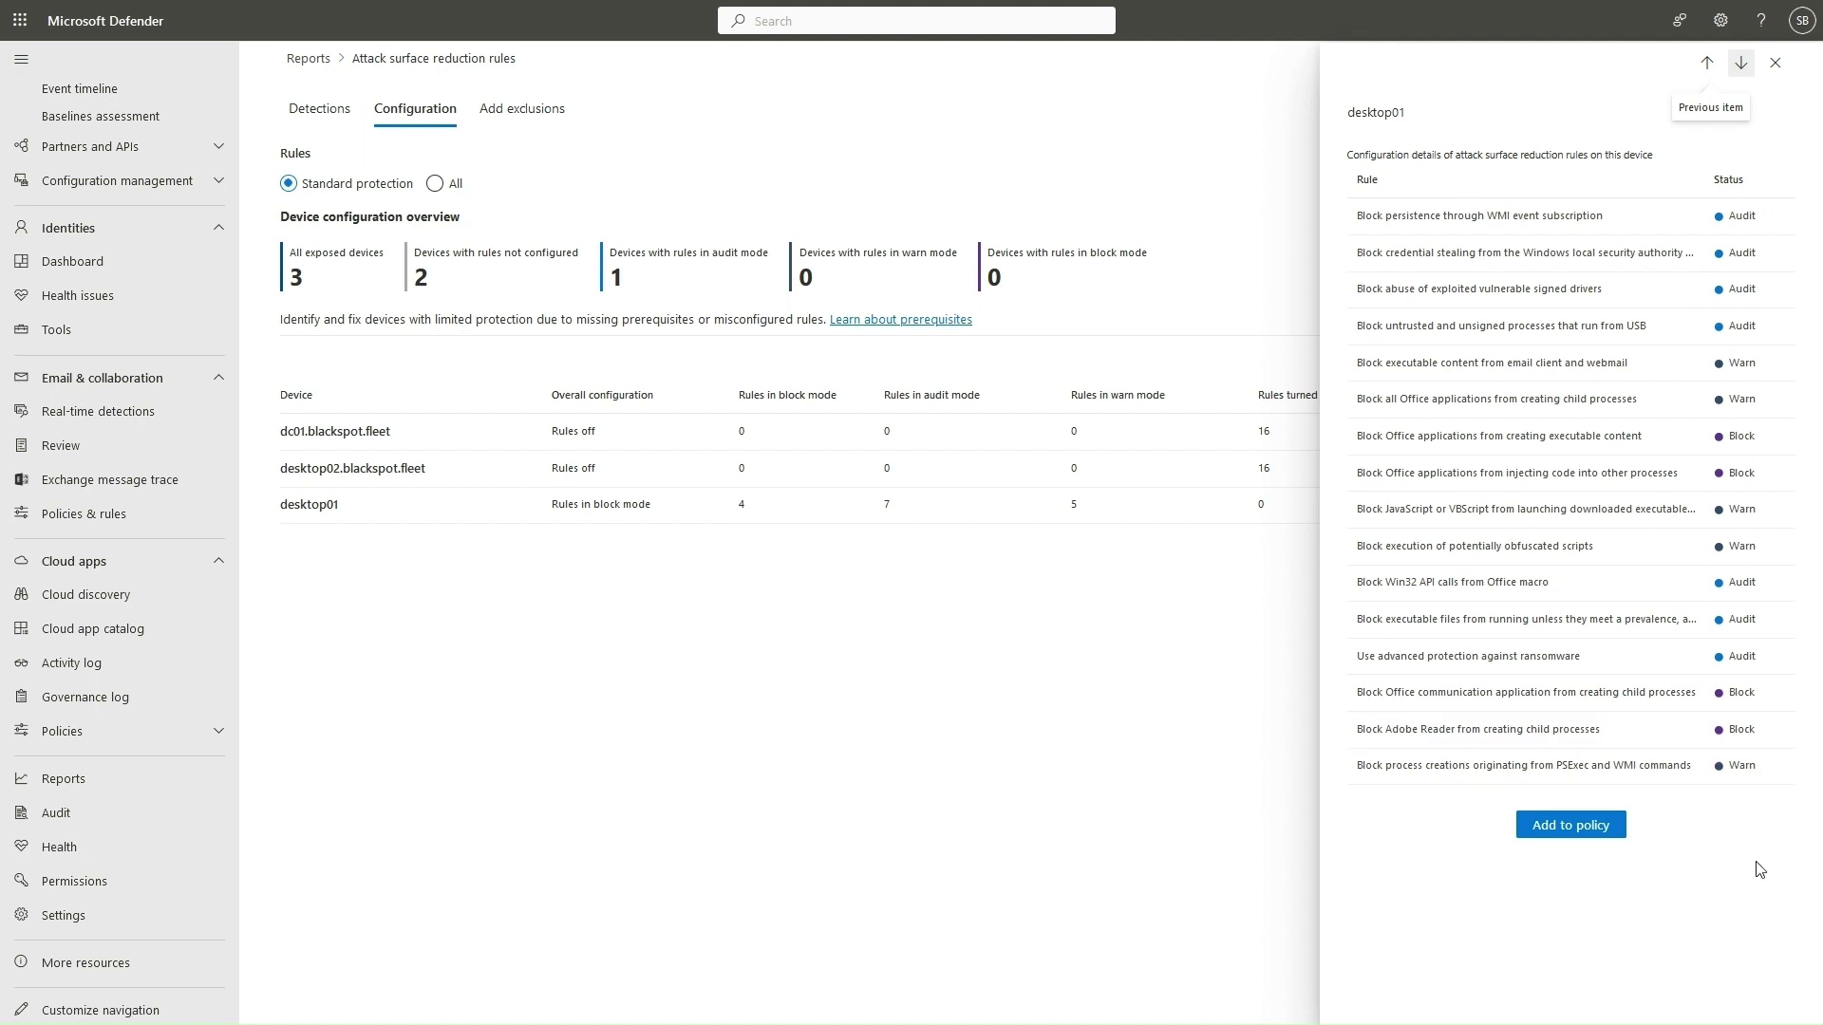
pyautogui.click(1576, 826)
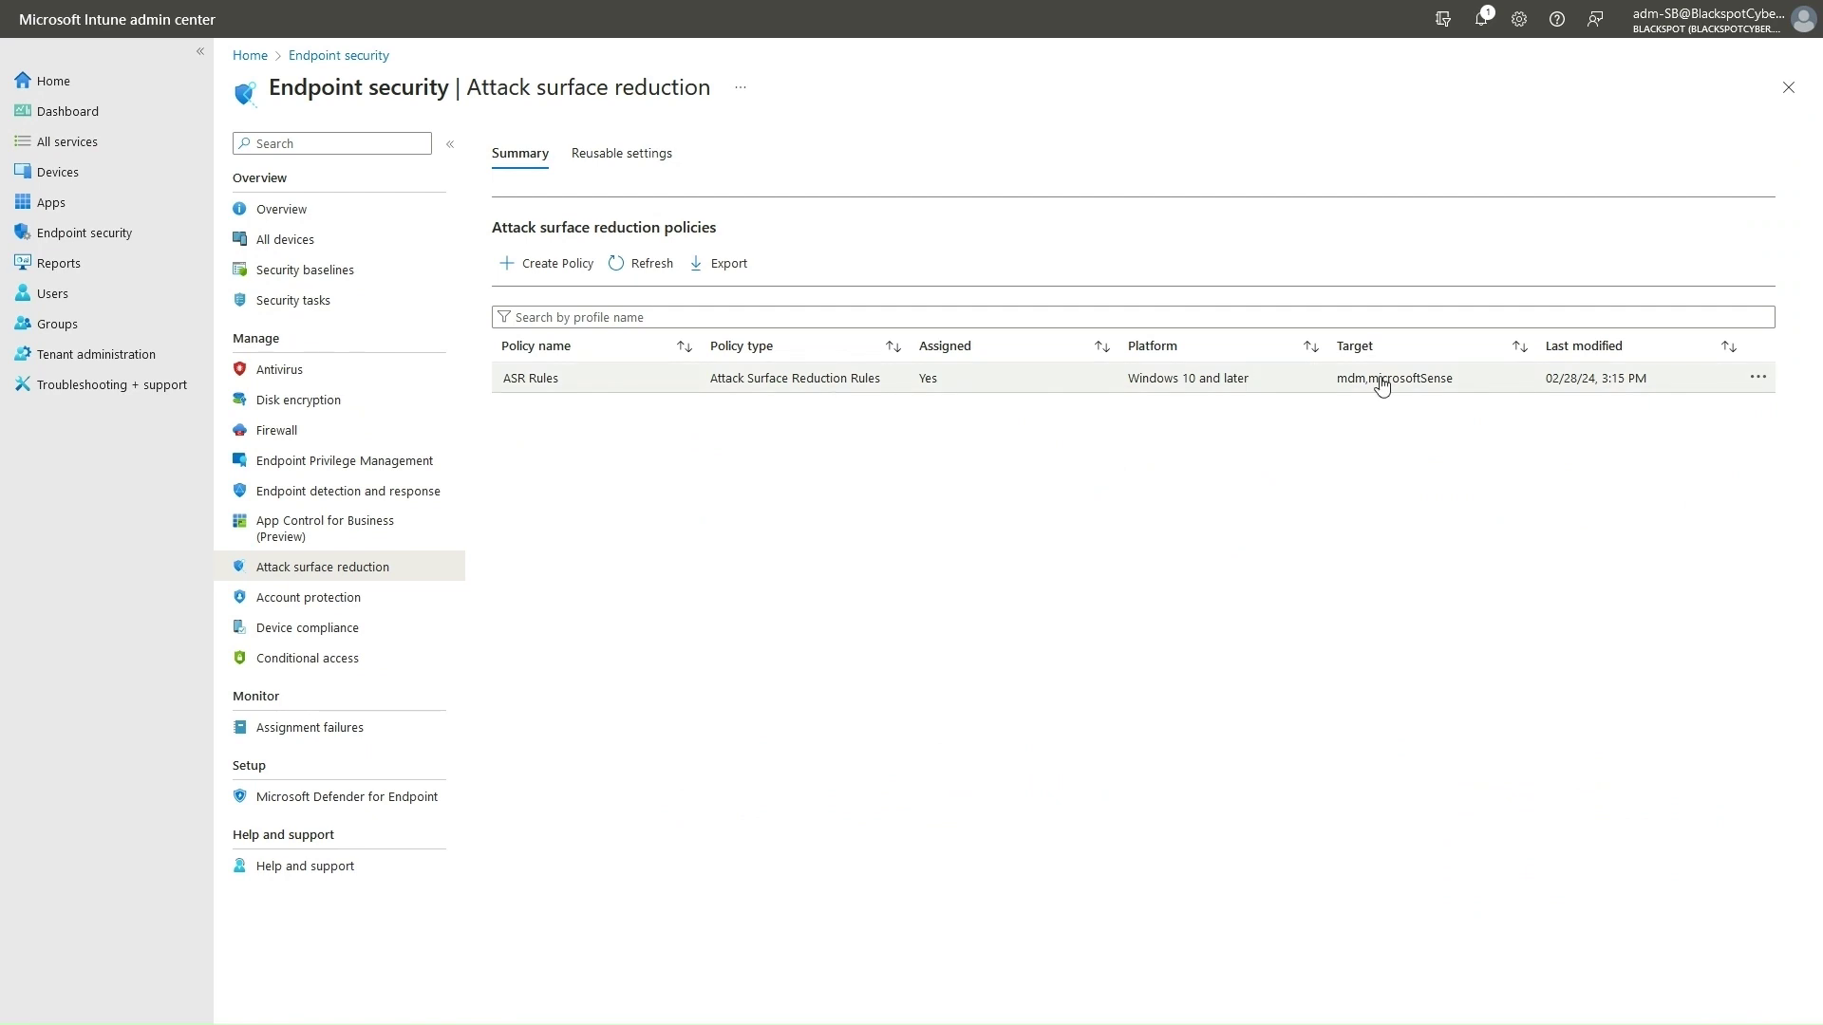
# Create a Windows 10, Windows 11, and Windows Server policy using the Attack Surface Reduction Rules profile.
pyautogui.click(533, 273)
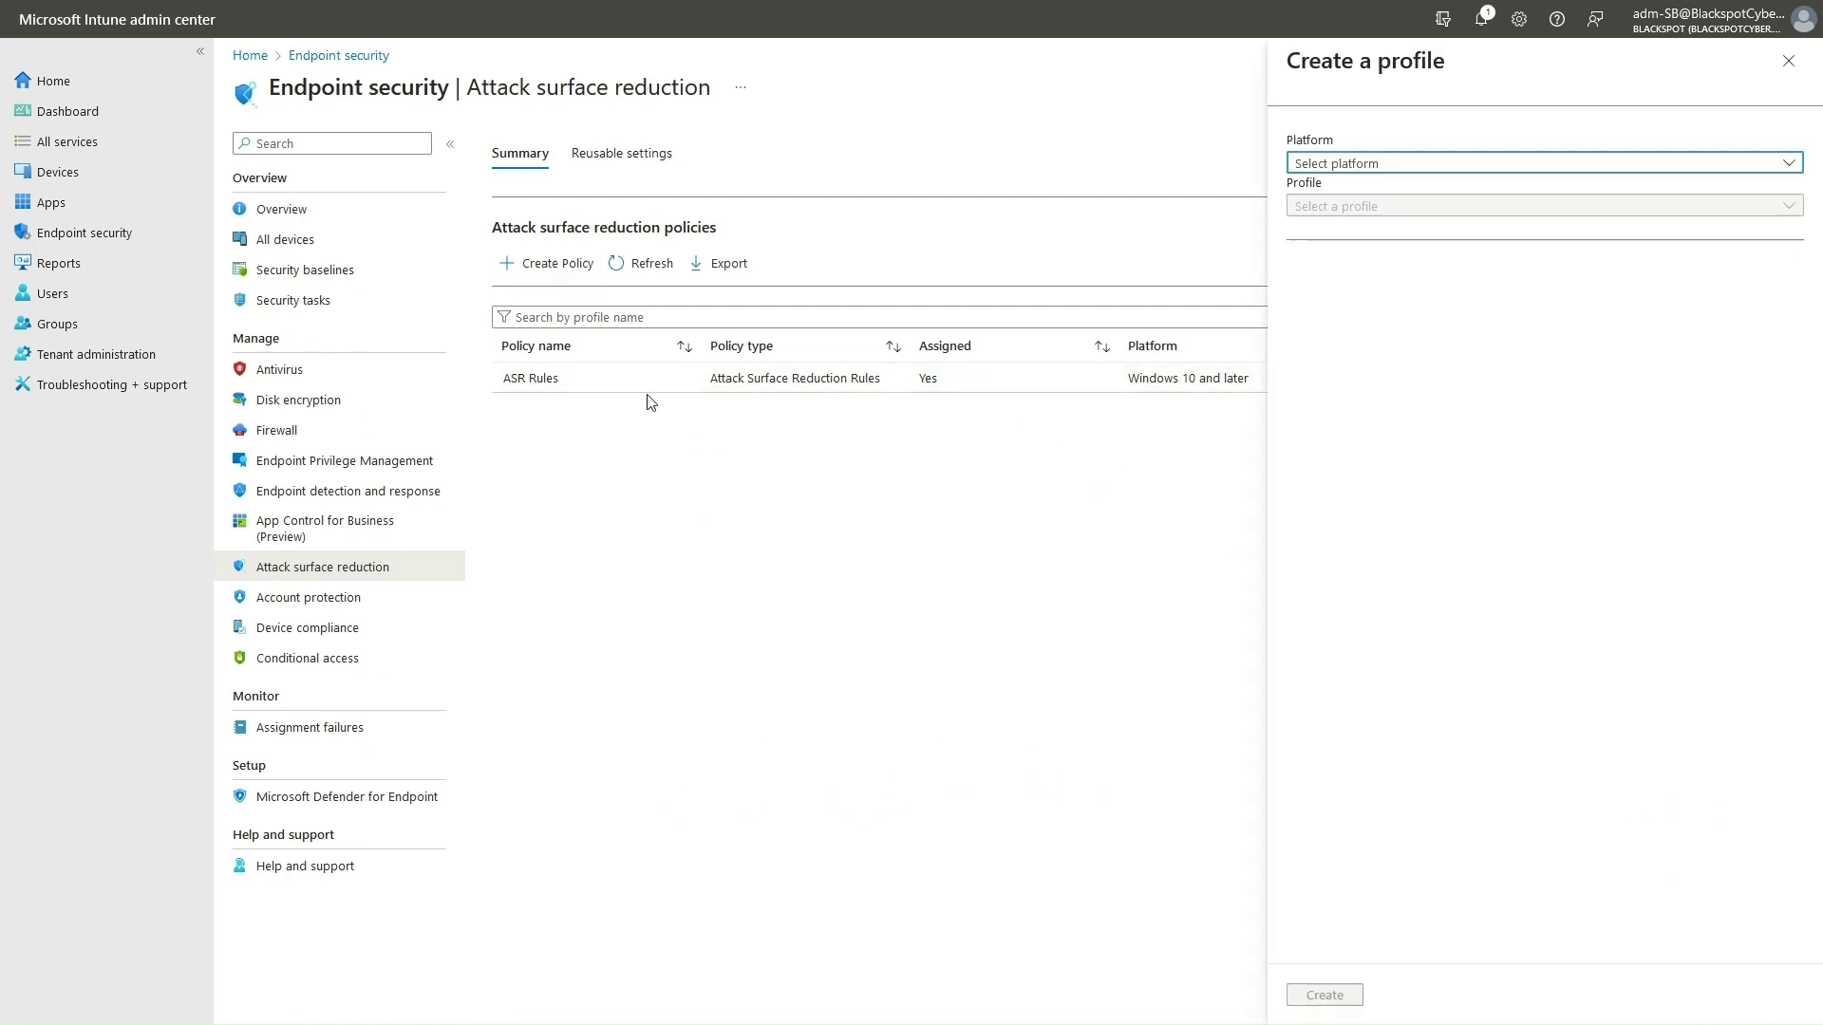
pyautogui.click(1696, 165)
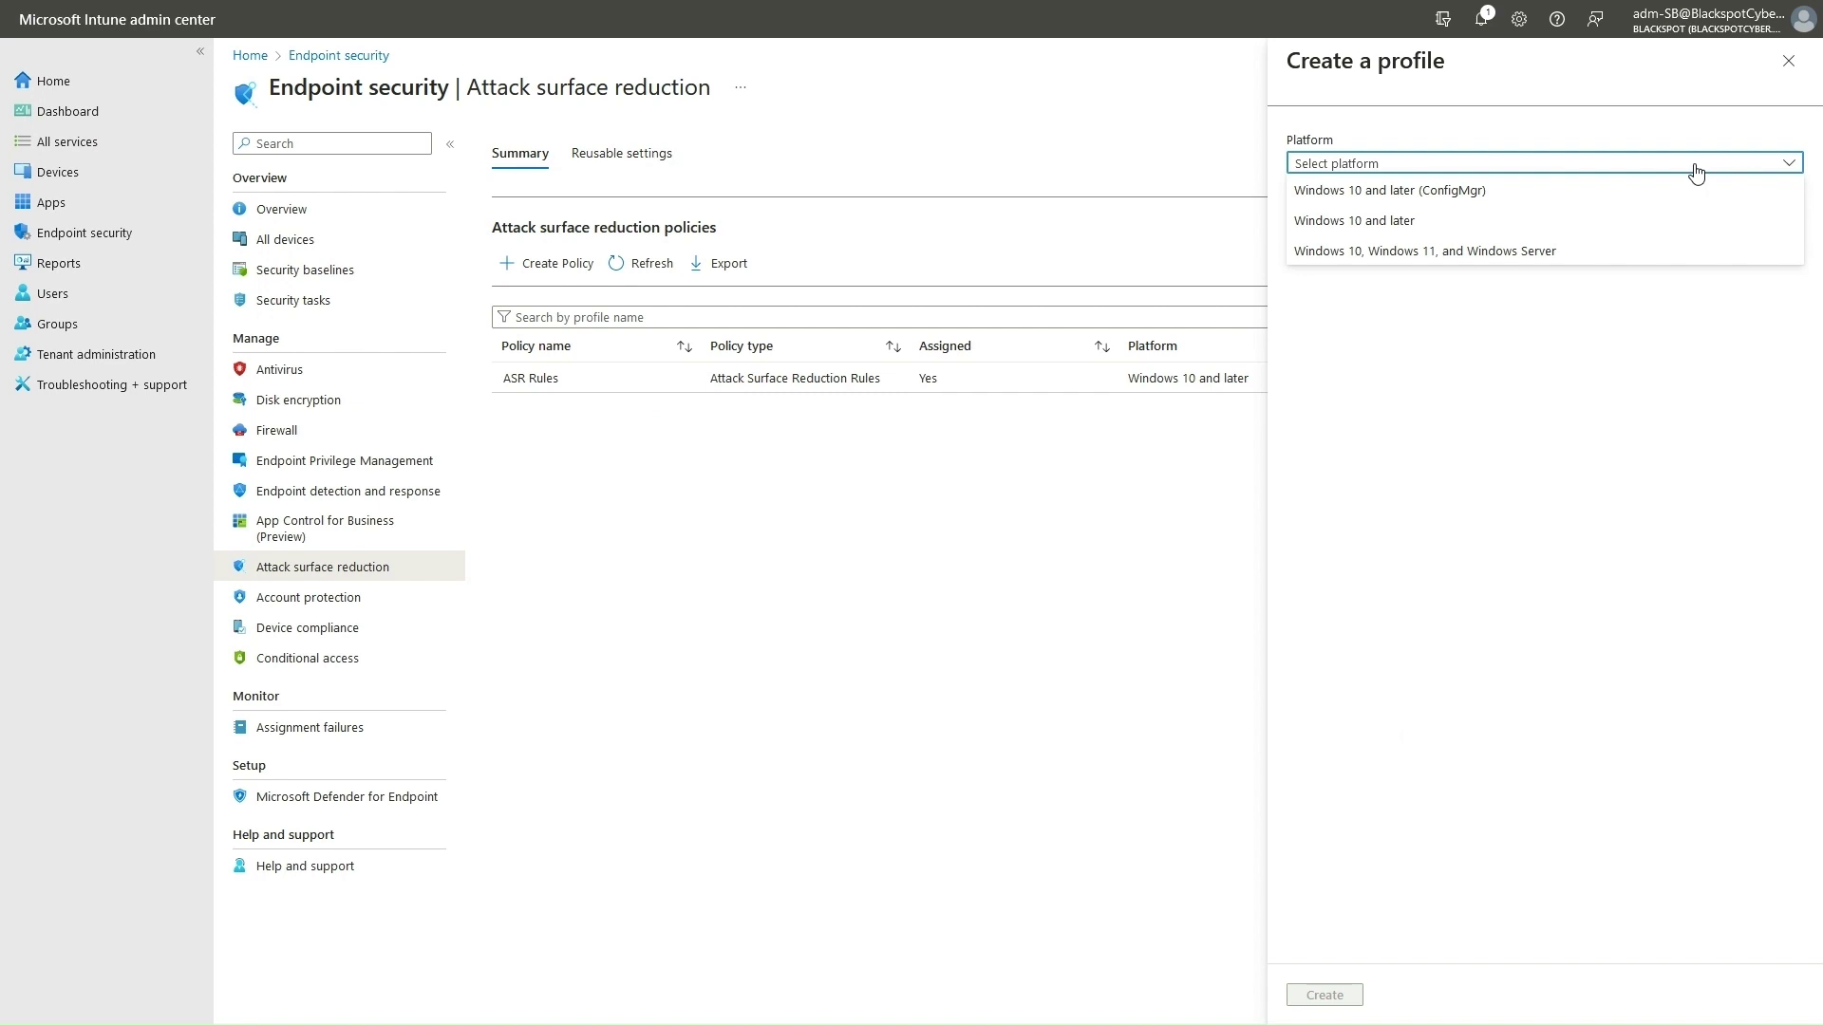
pyautogui.click(1464, 255)
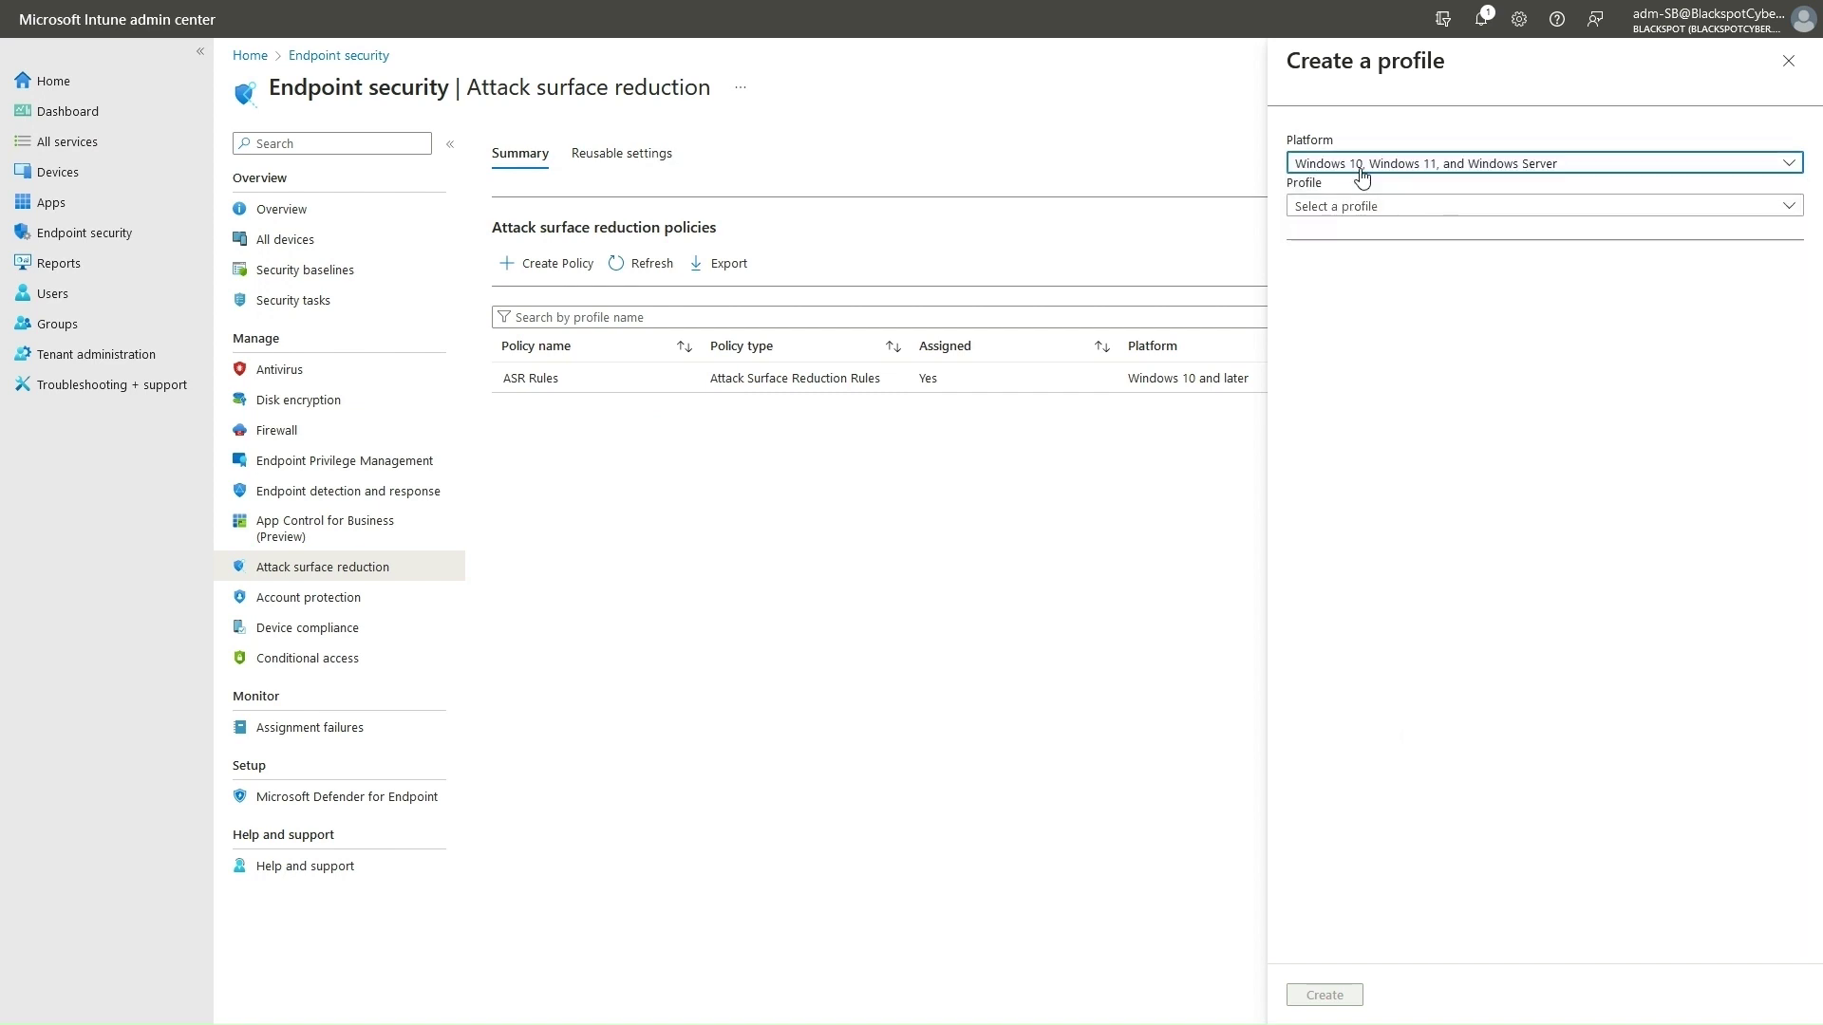
pyautogui.click(1441, 208)
pyautogui.click(1378, 233)
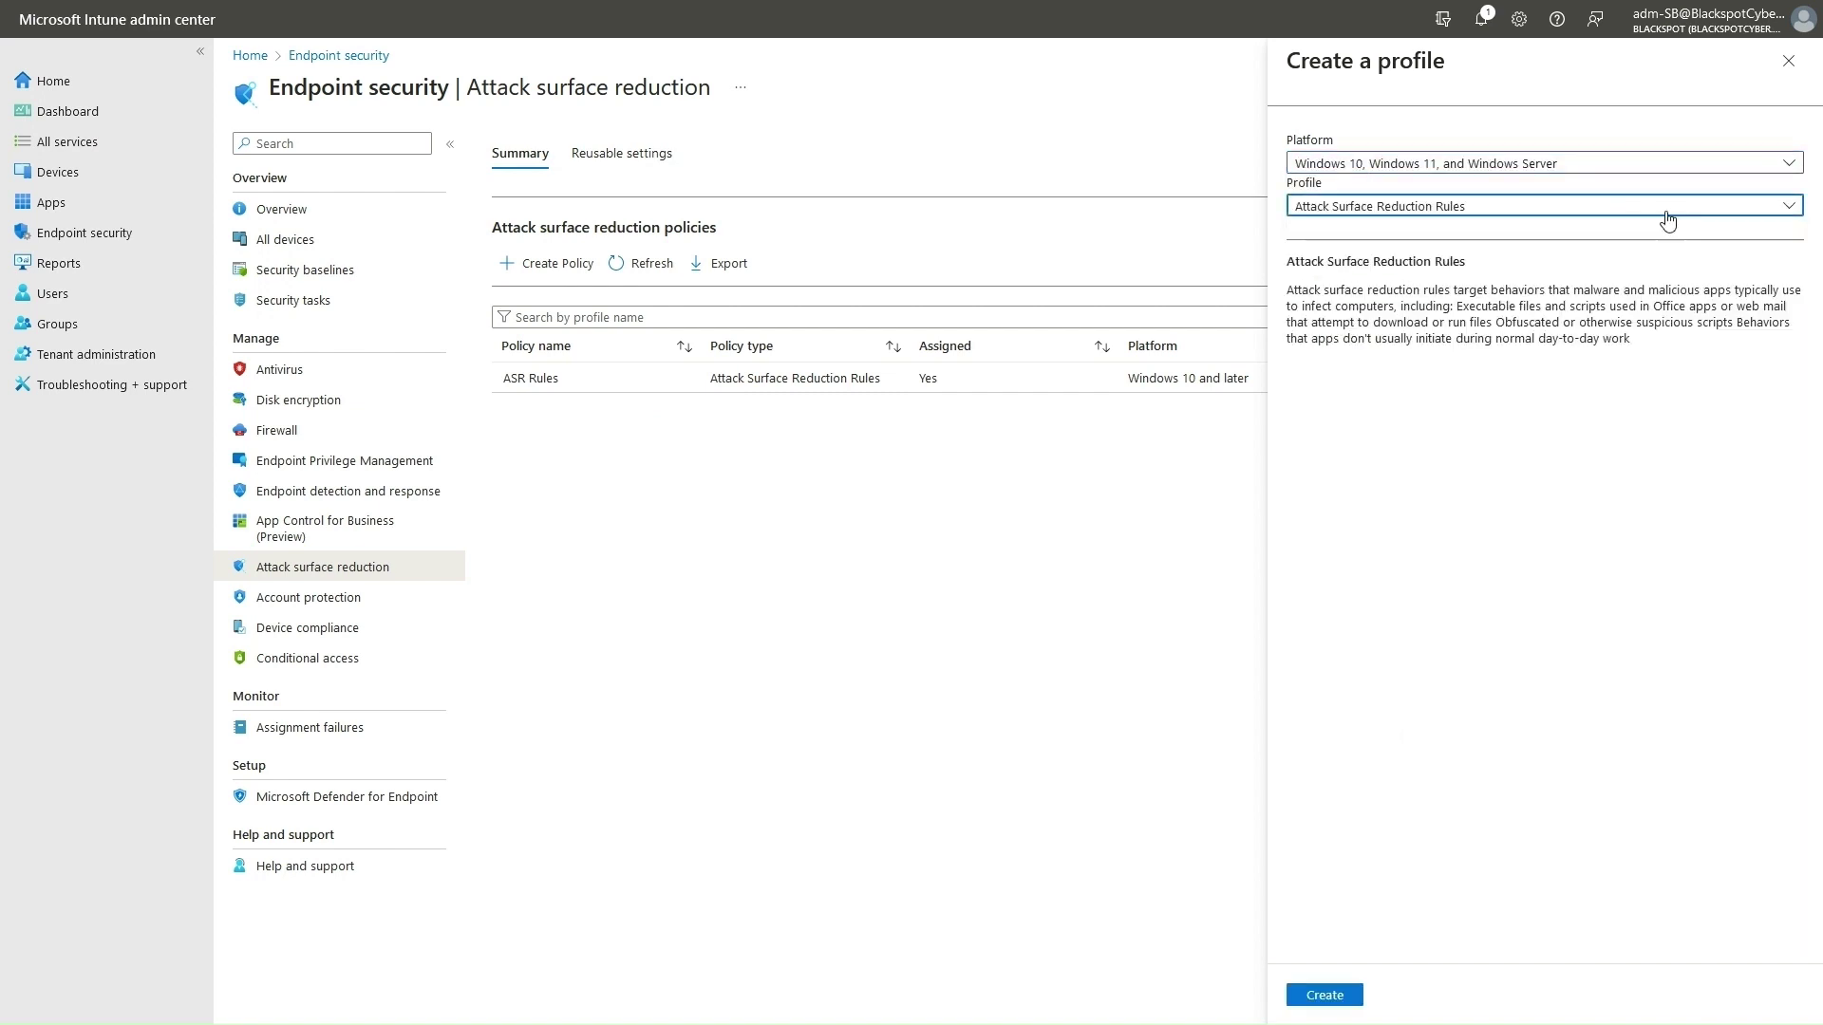
pyautogui.click(1323, 997)
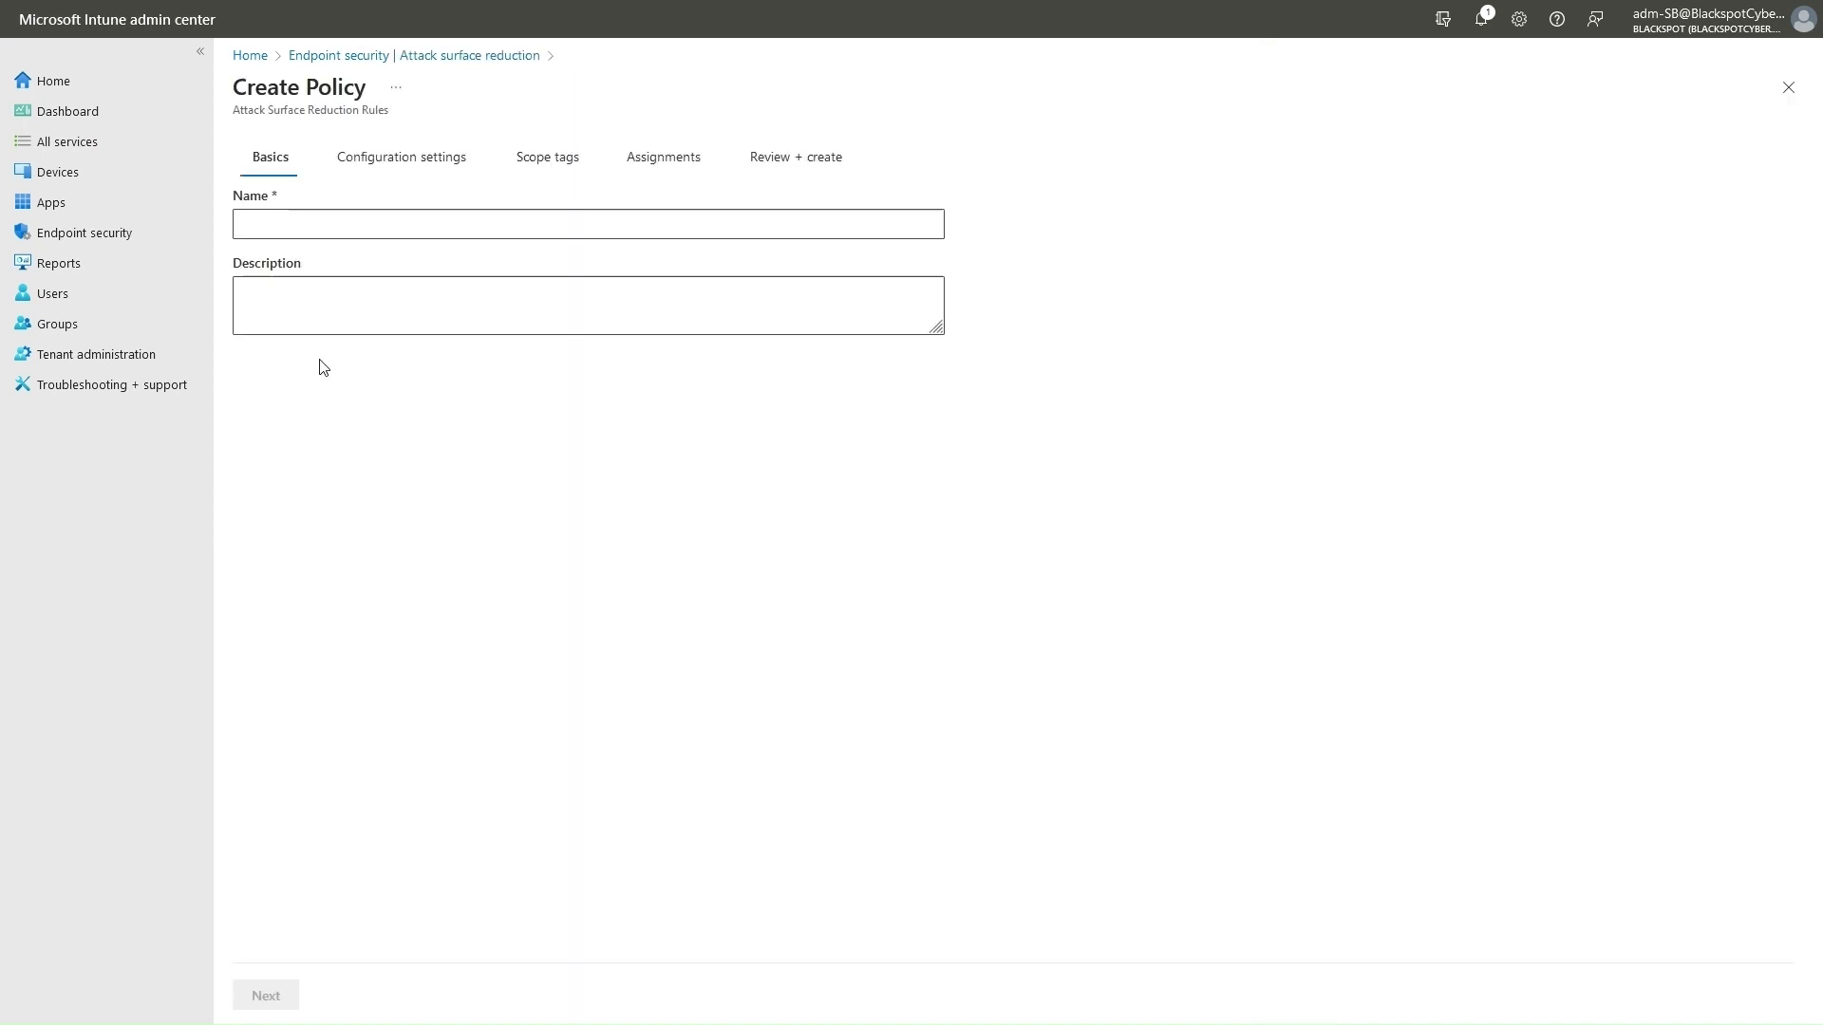
# Name the policy 'ASR Rules Demo' and expand its Defender rule settings.
pyautogui.click(352, 232)
pyautogui.write('ASR ')
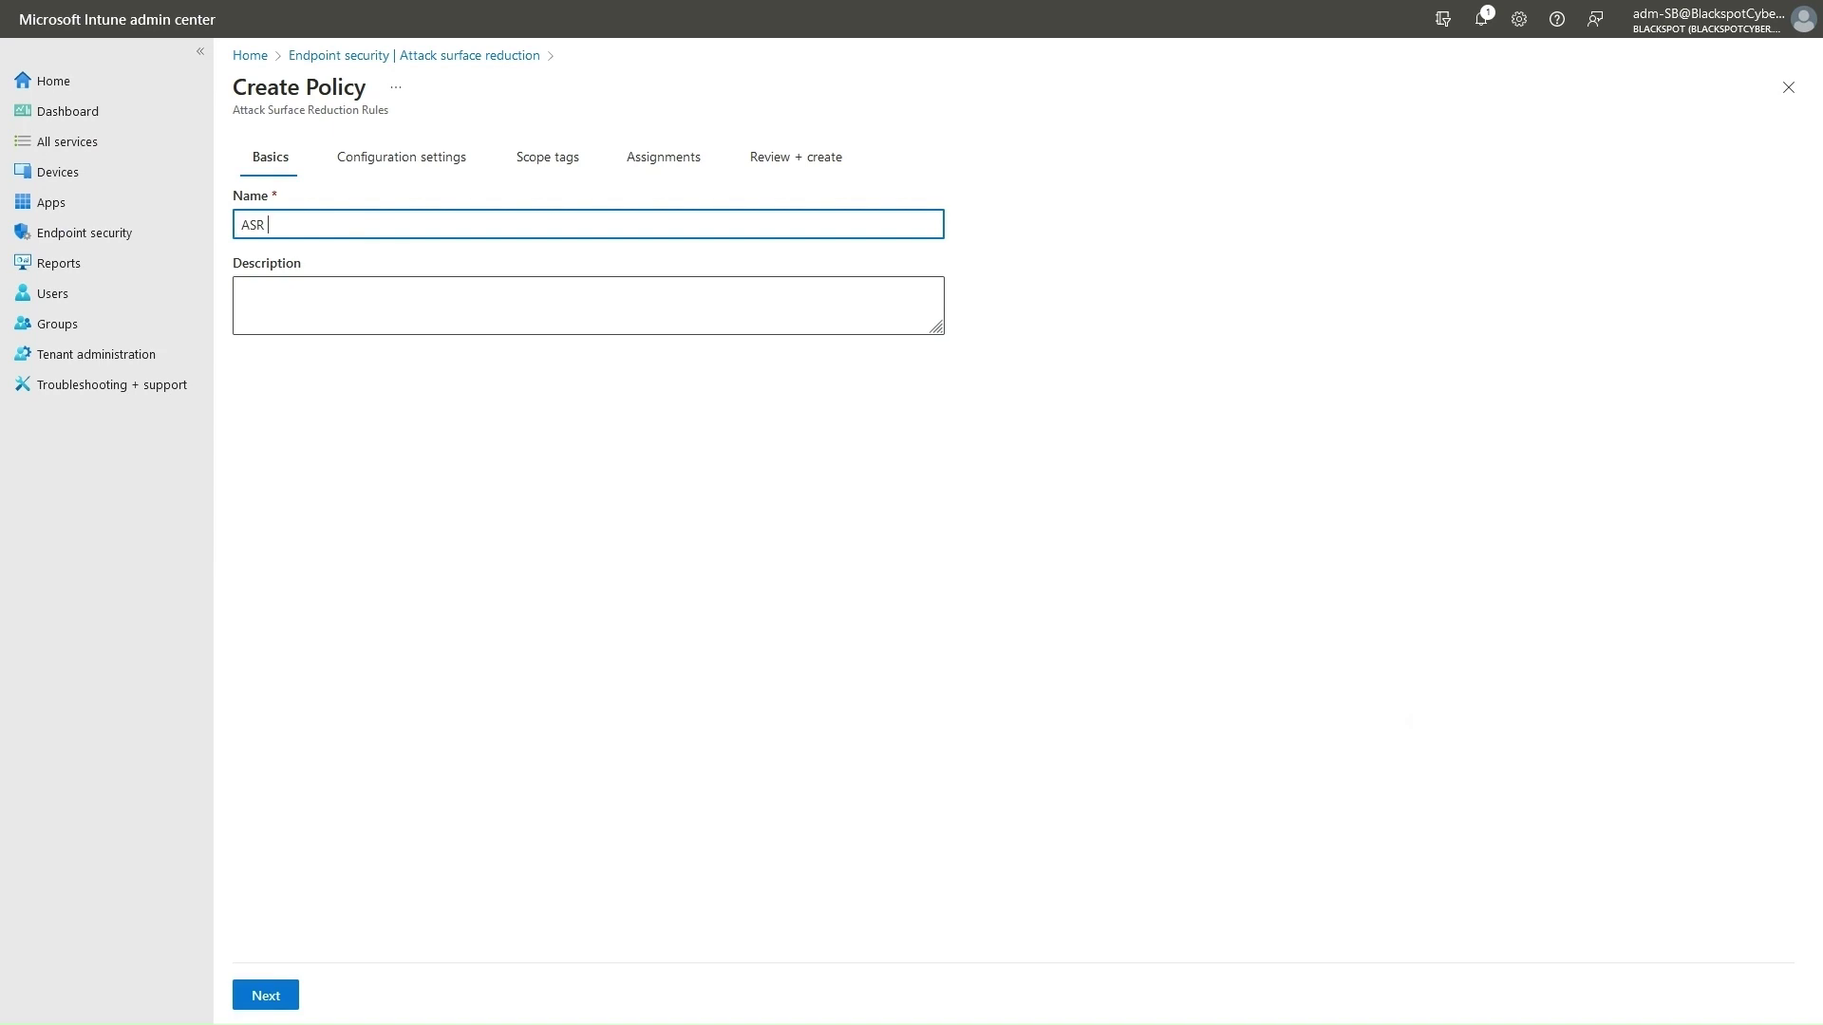
pyautogui.write('Rules Demo')
pyautogui.click(274, 990)
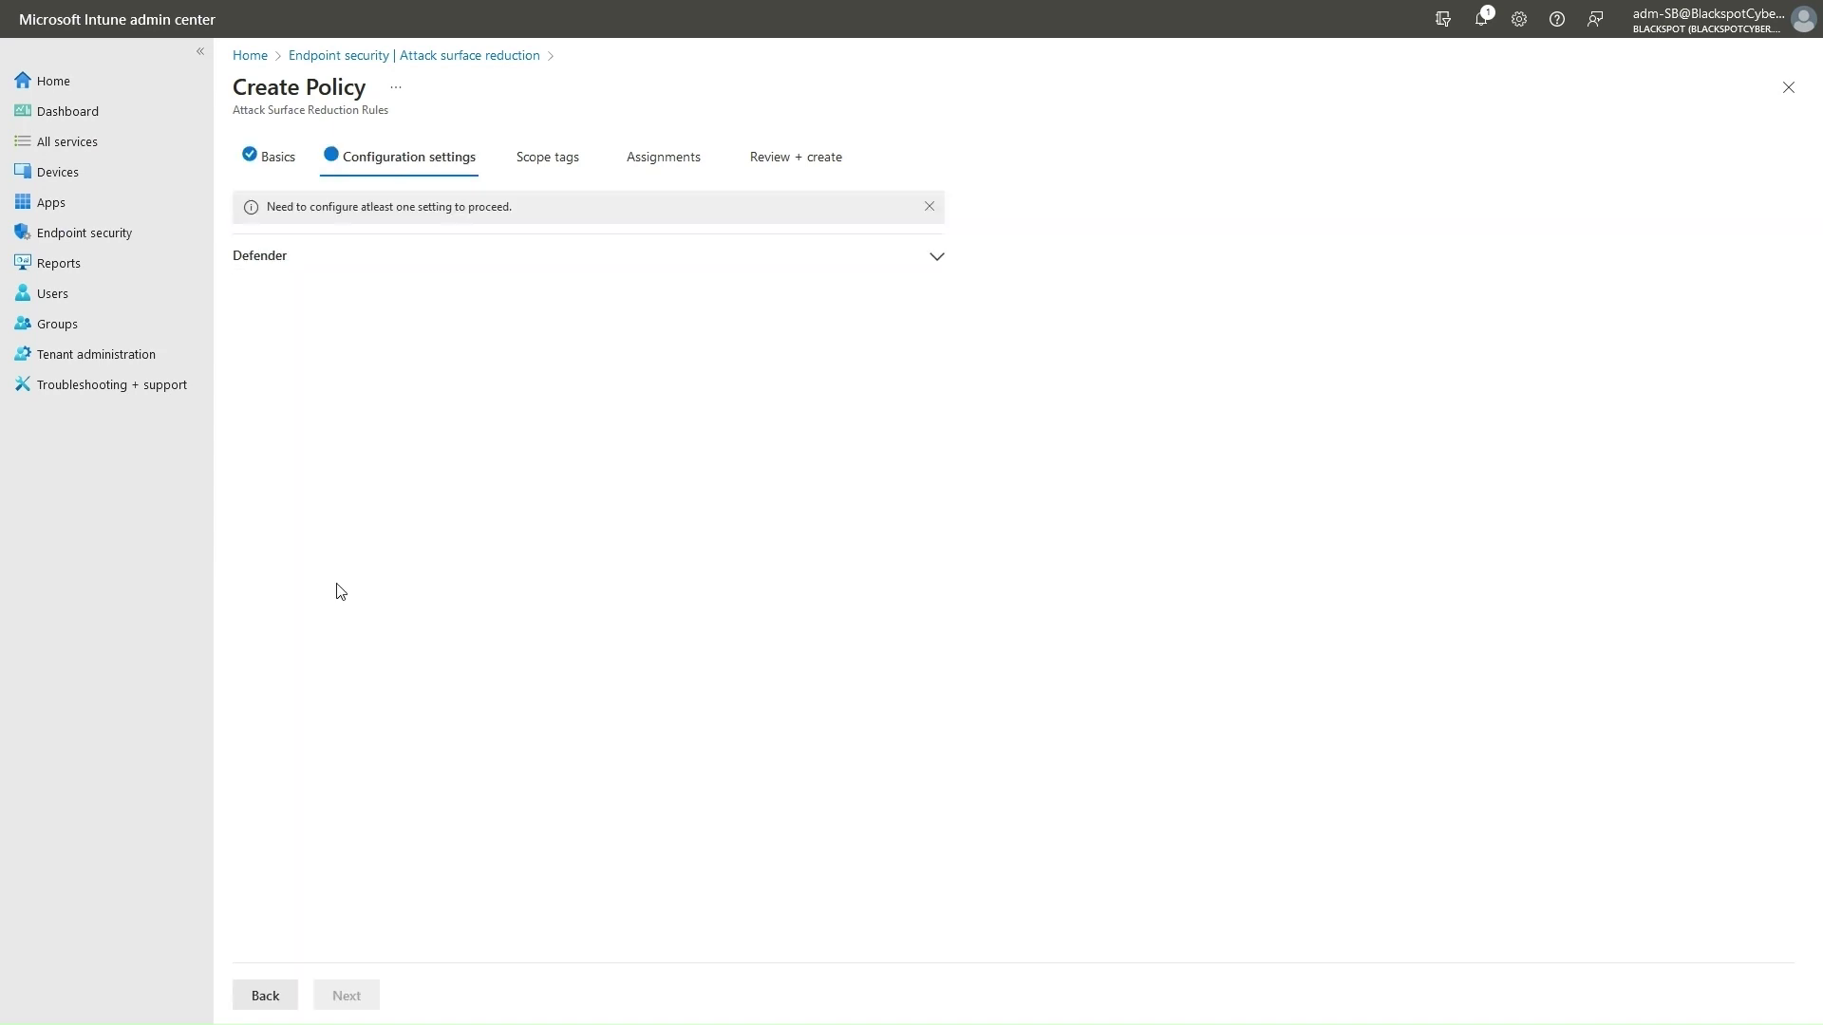
pyautogui.click(934, 254)
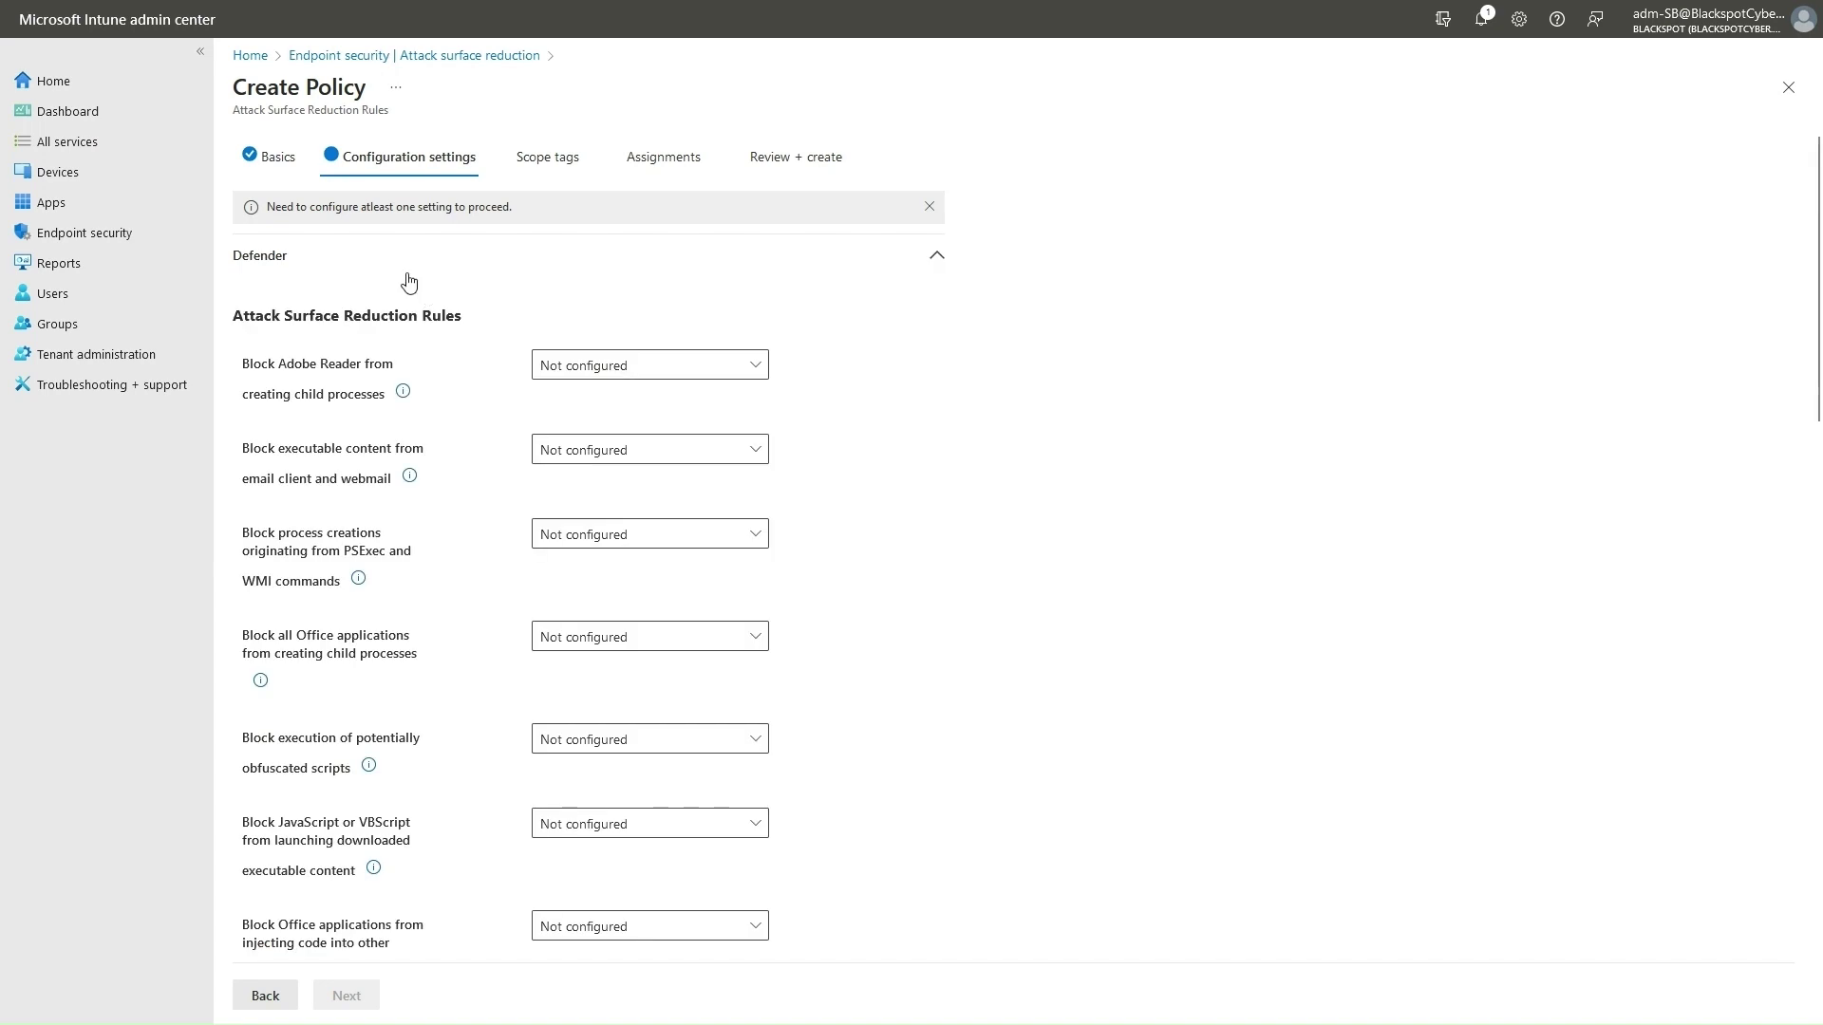
pyautogui.scroll(-2, 359, 349)
pyautogui.scroll(-5, 359, 349)
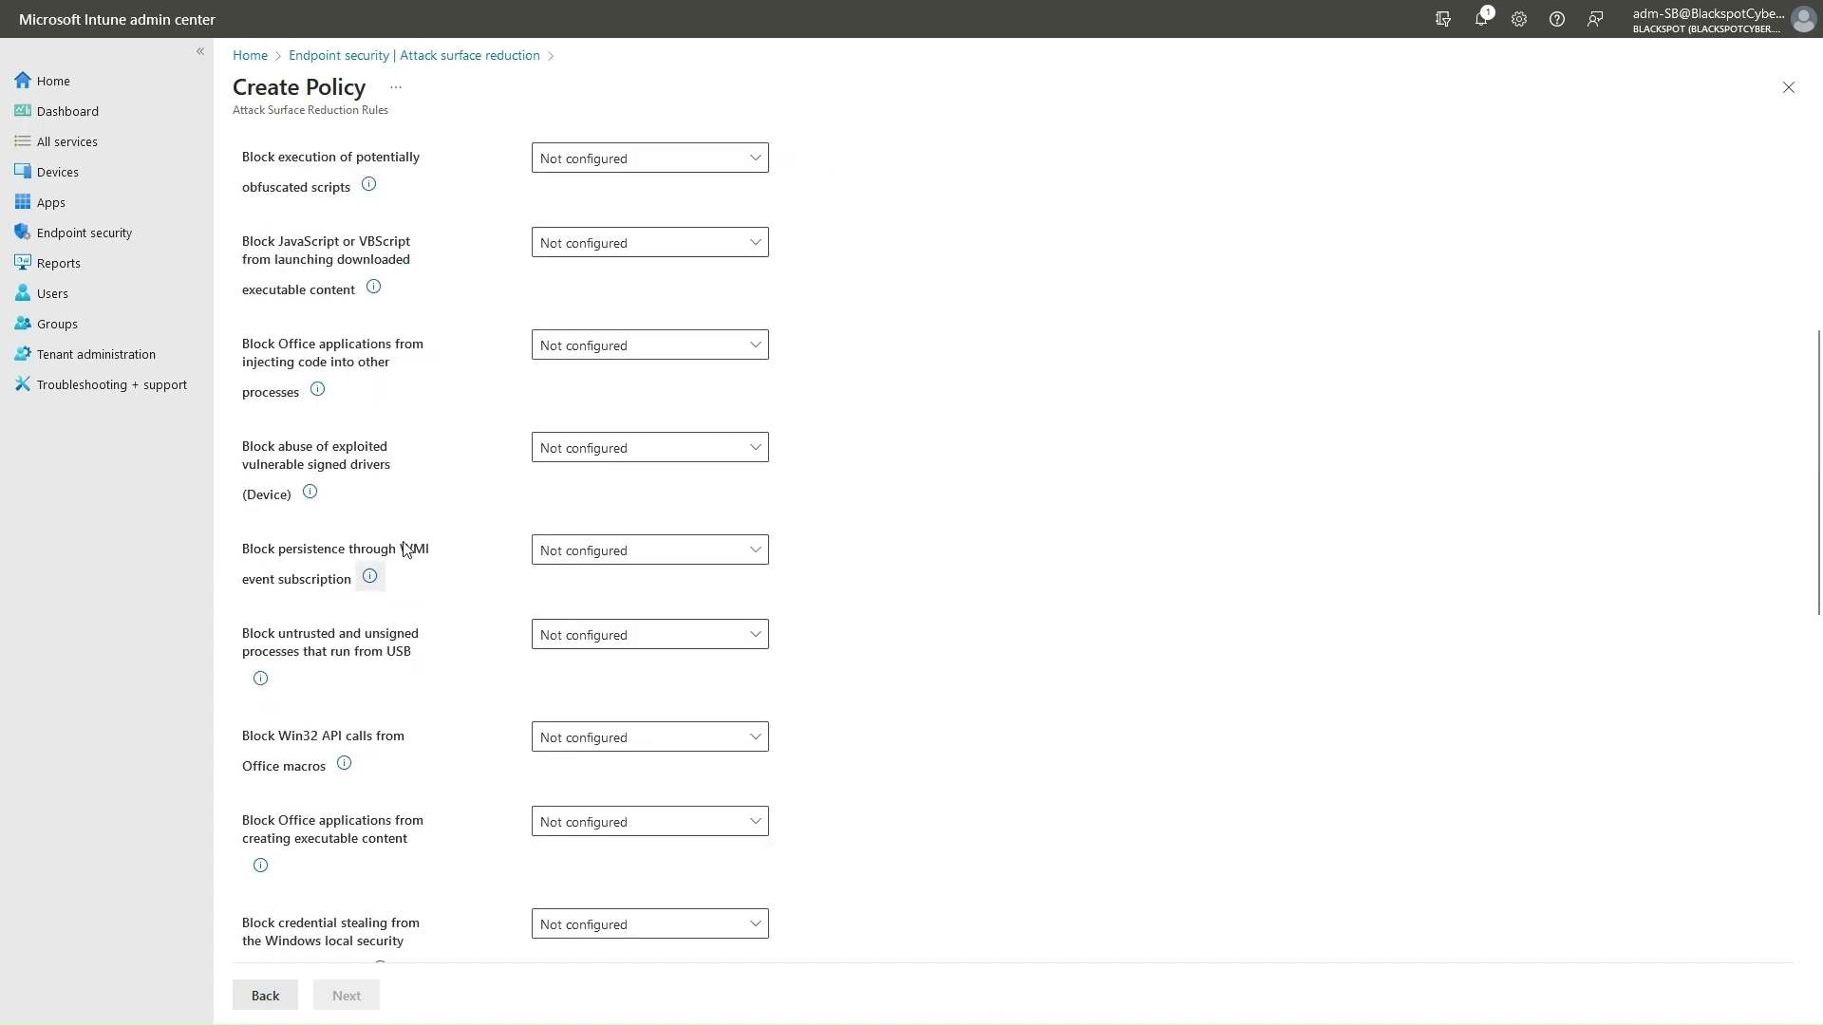
pyautogui.scroll(-6, 365, 555)
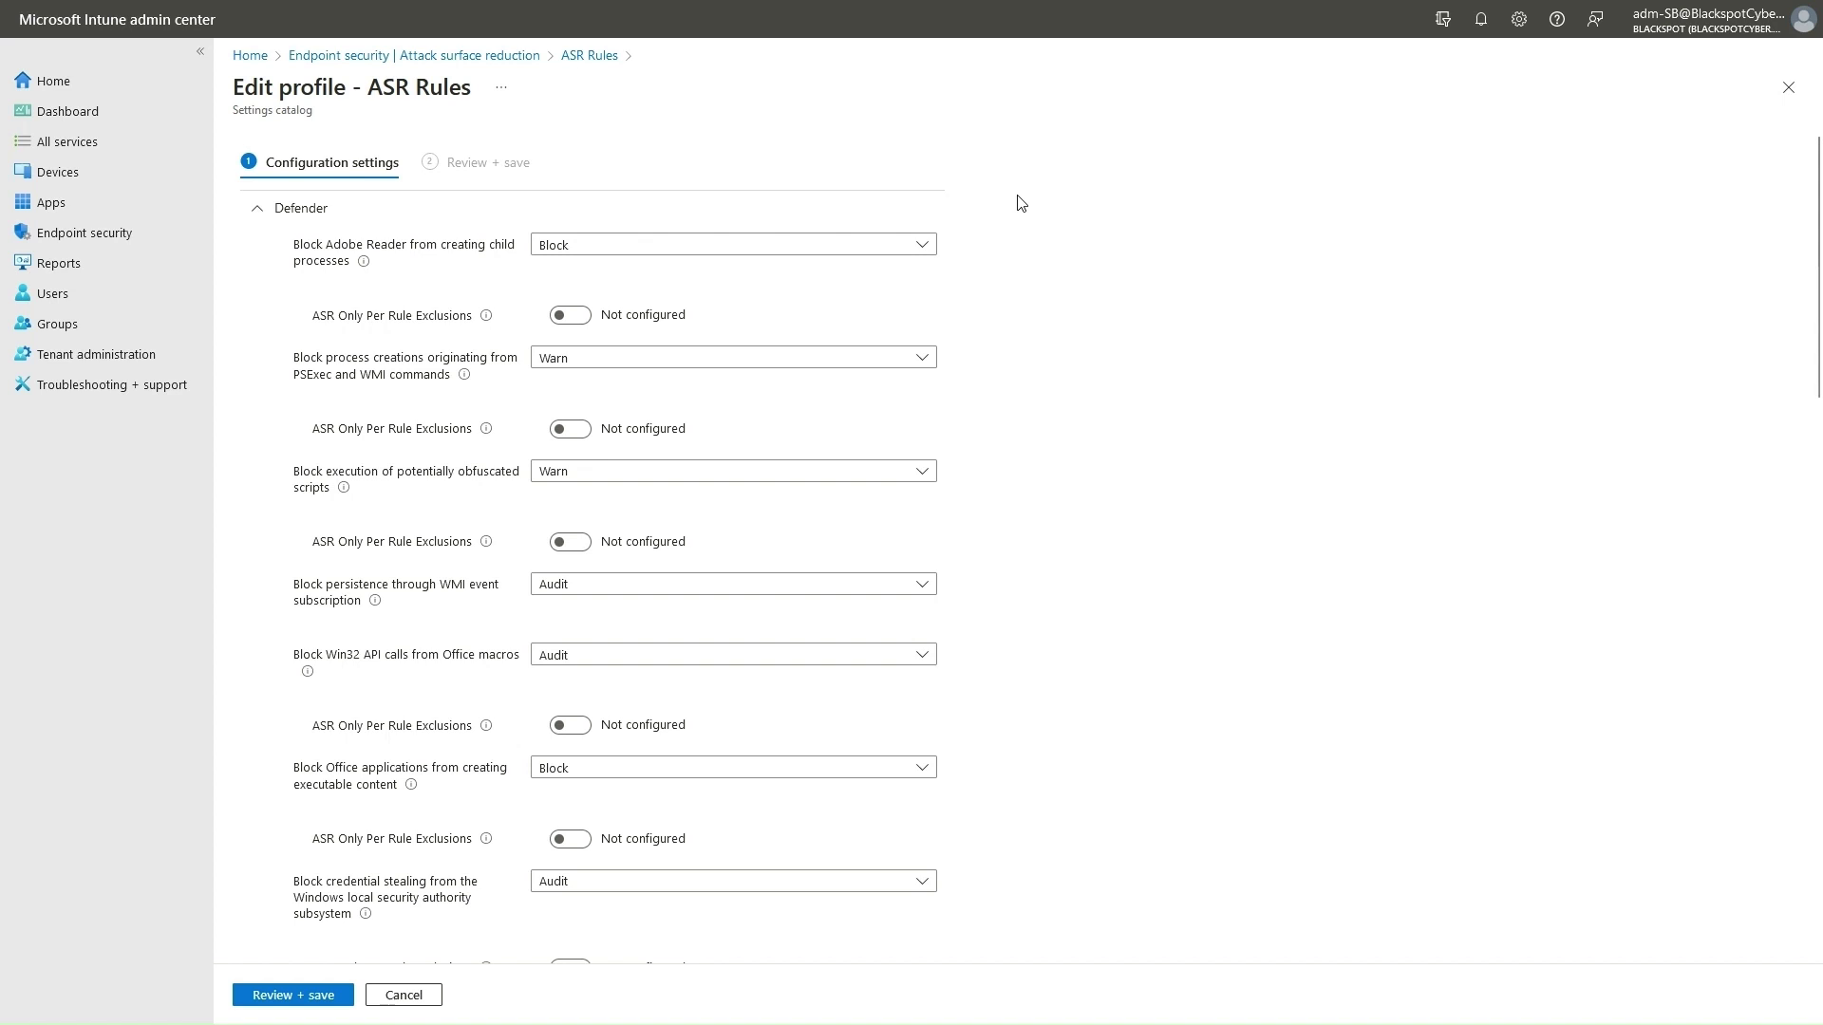
# Keep the Adobe Reader rule at Block, WMI persistence at Audit, and JavaScript/VBScript at Warn.
pyautogui.click(922, 249)
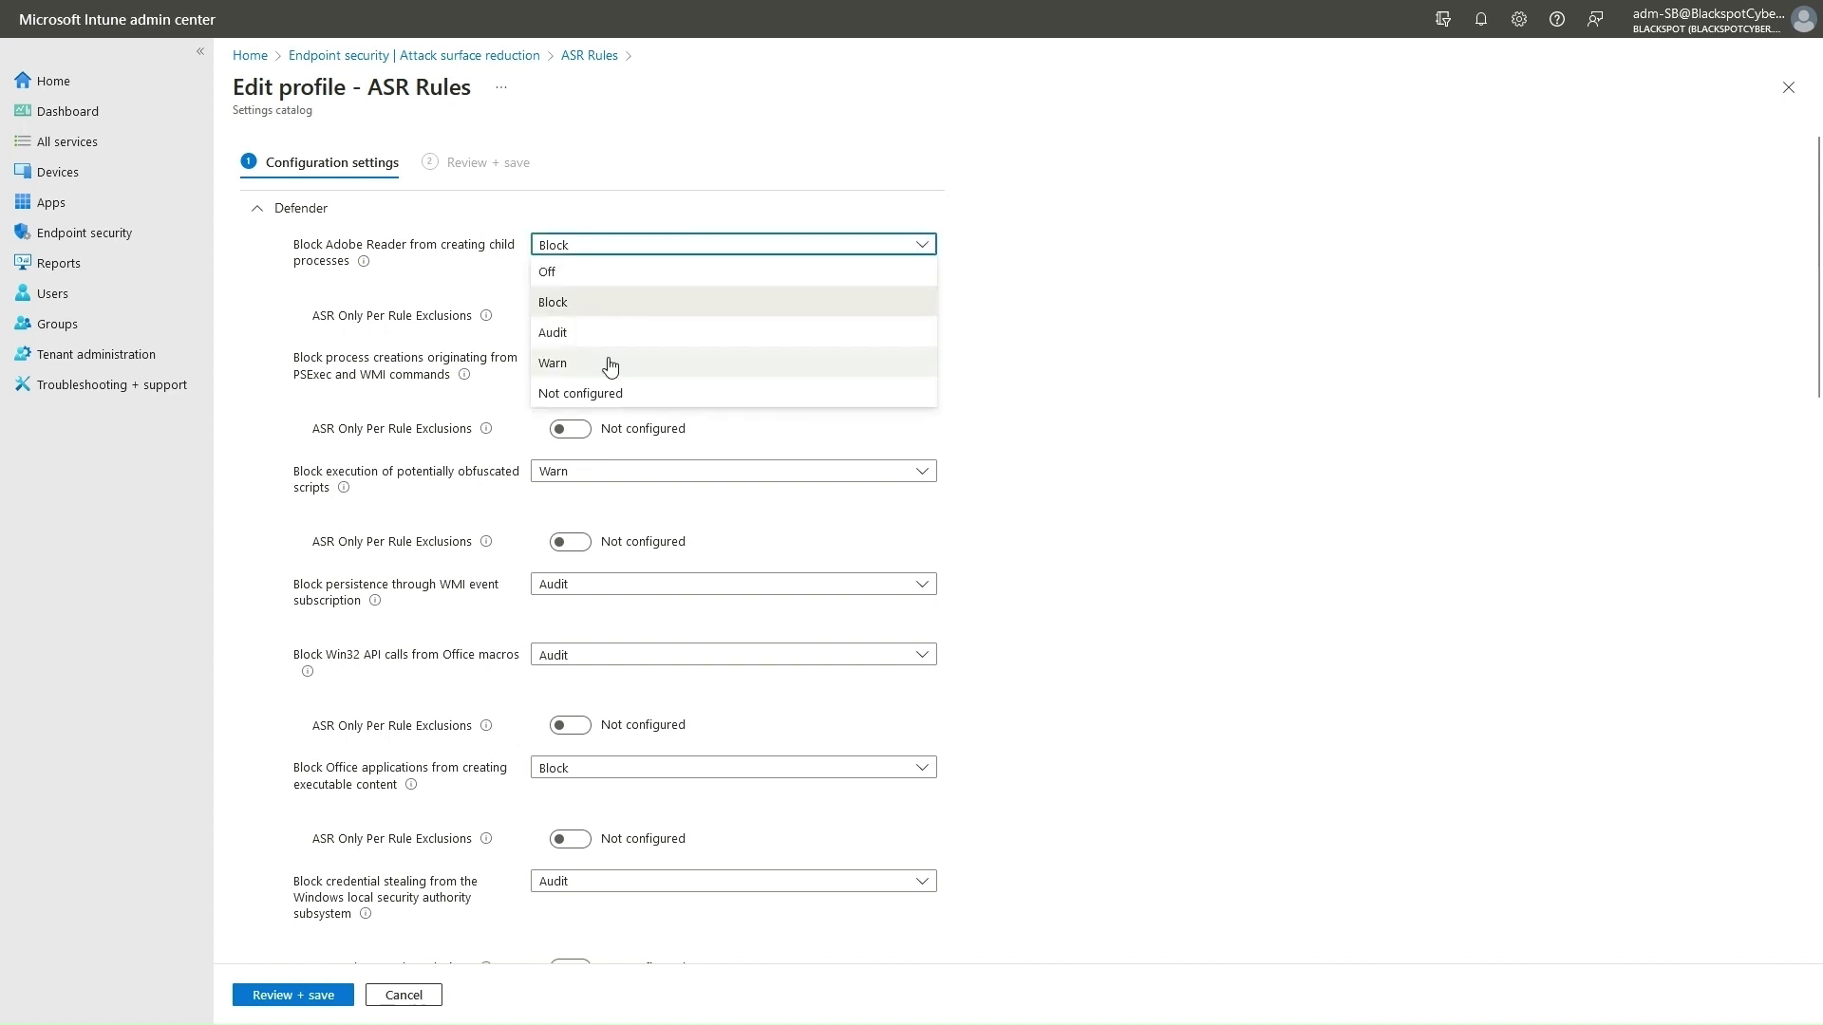
pyautogui.click(569, 303)
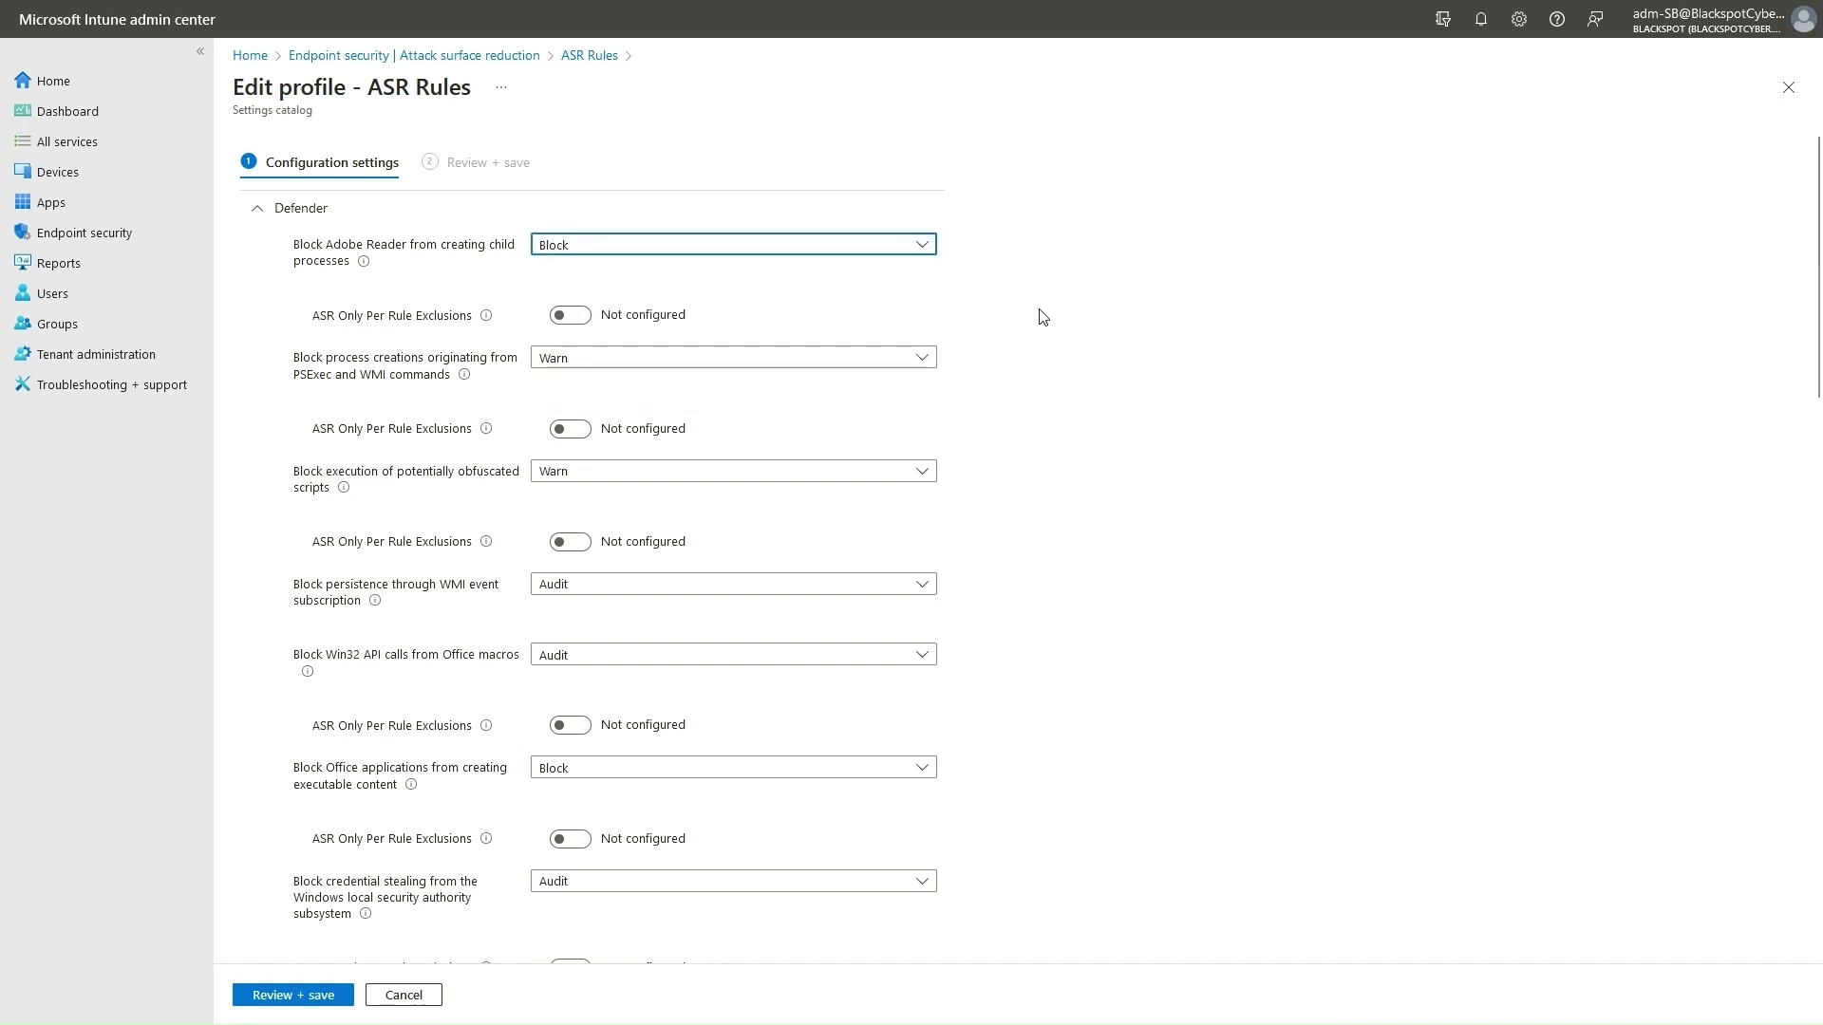
pyautogui.click(921, 585)
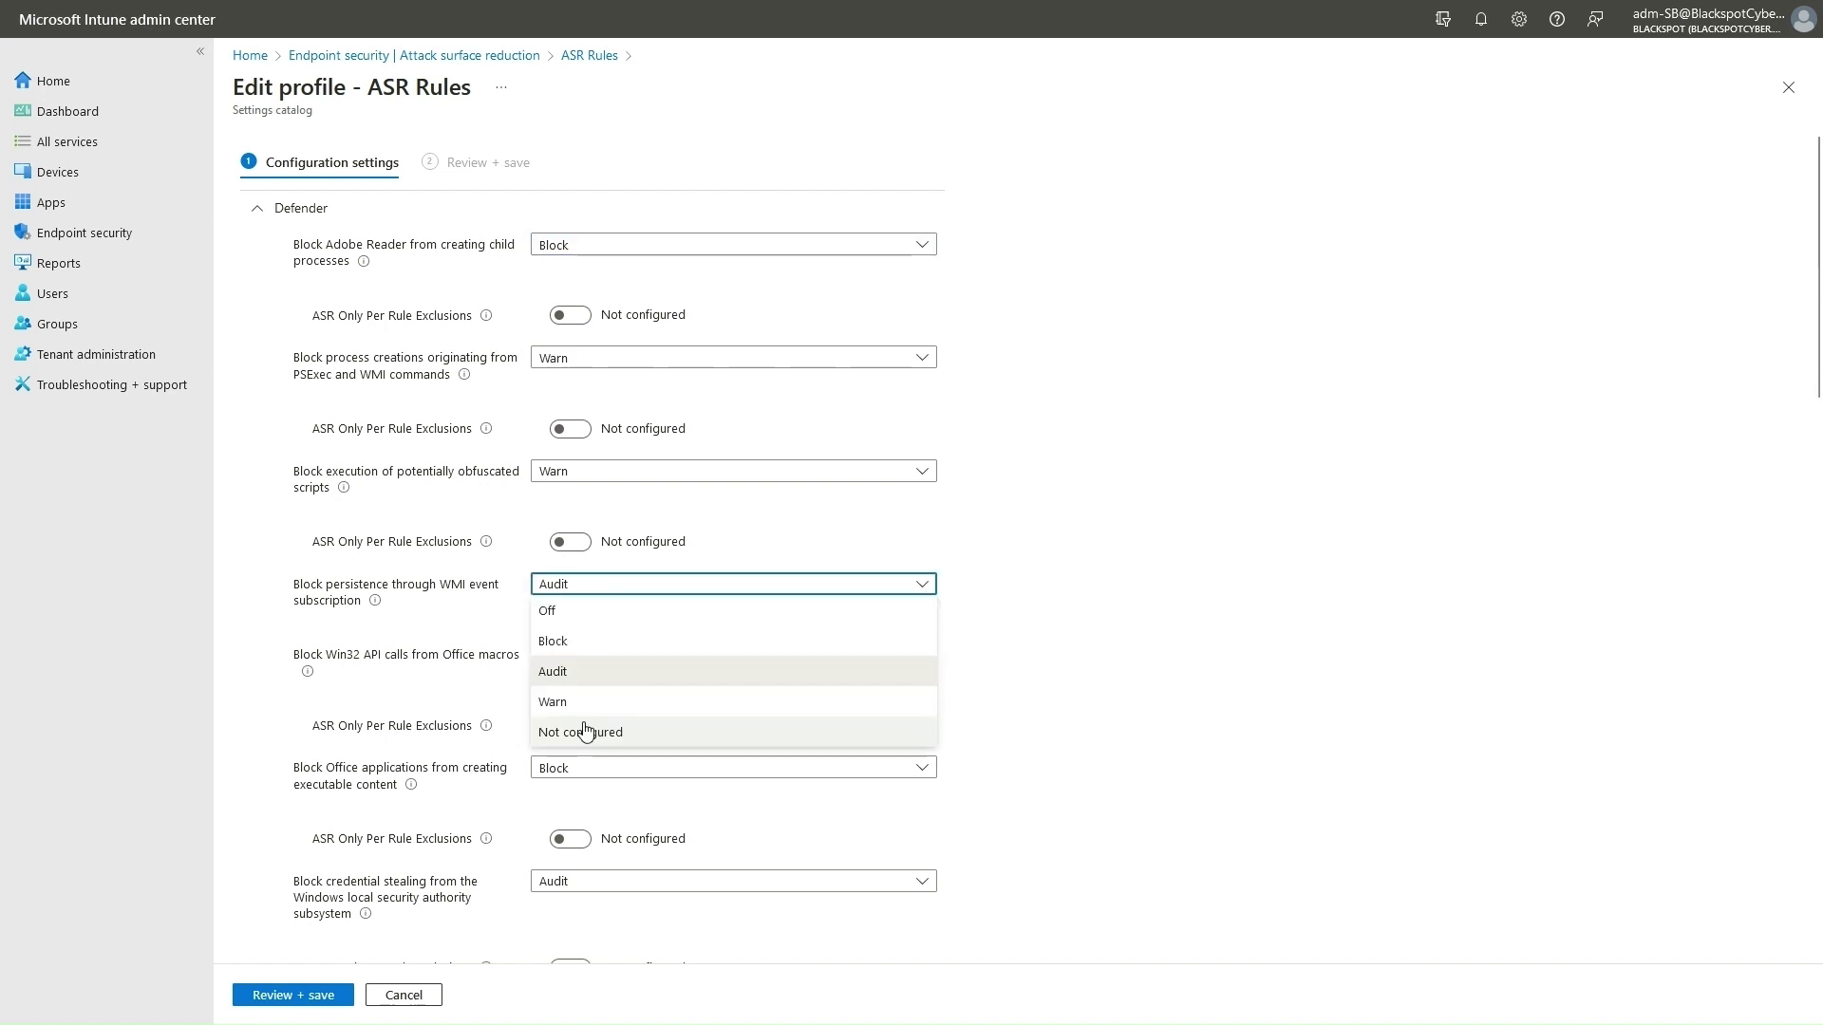
pyautogui.click(574, 674)
pyautogui.scroll(-2, 1117, 576)
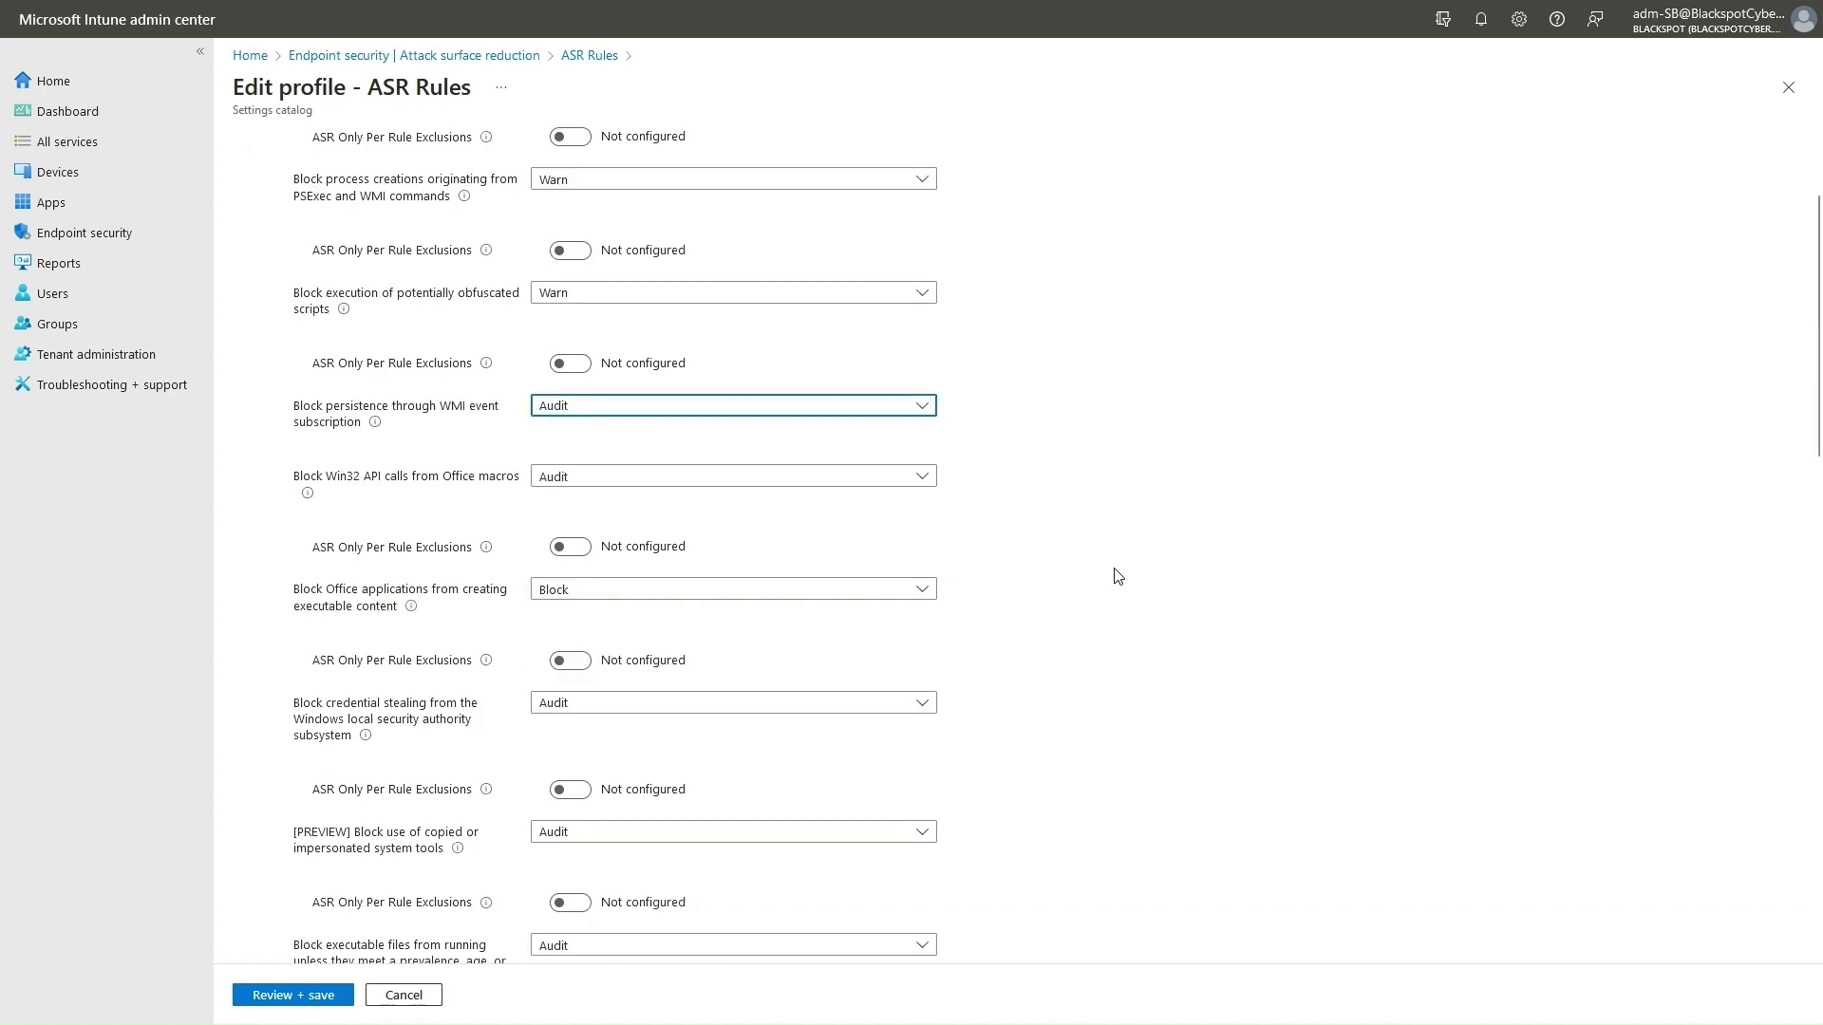
pyautogui.scroll(-3, 1118, 576)
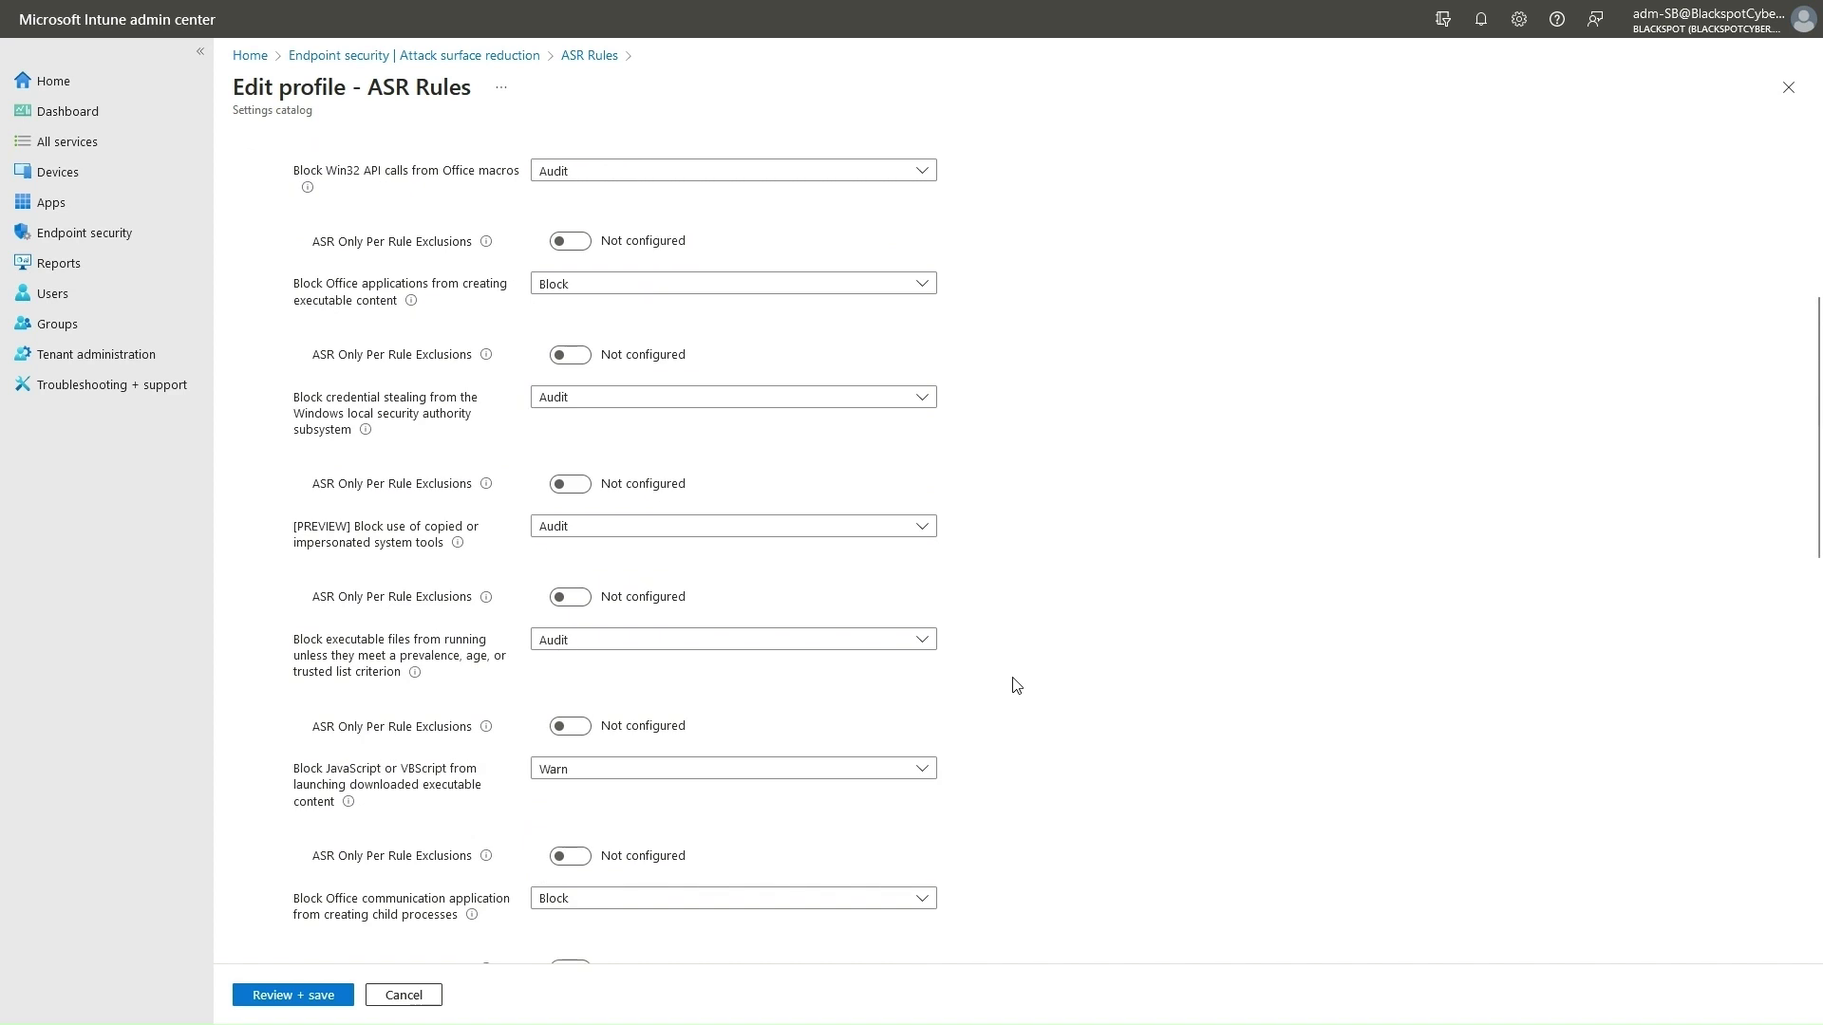
pyautogui.click(931, 772)
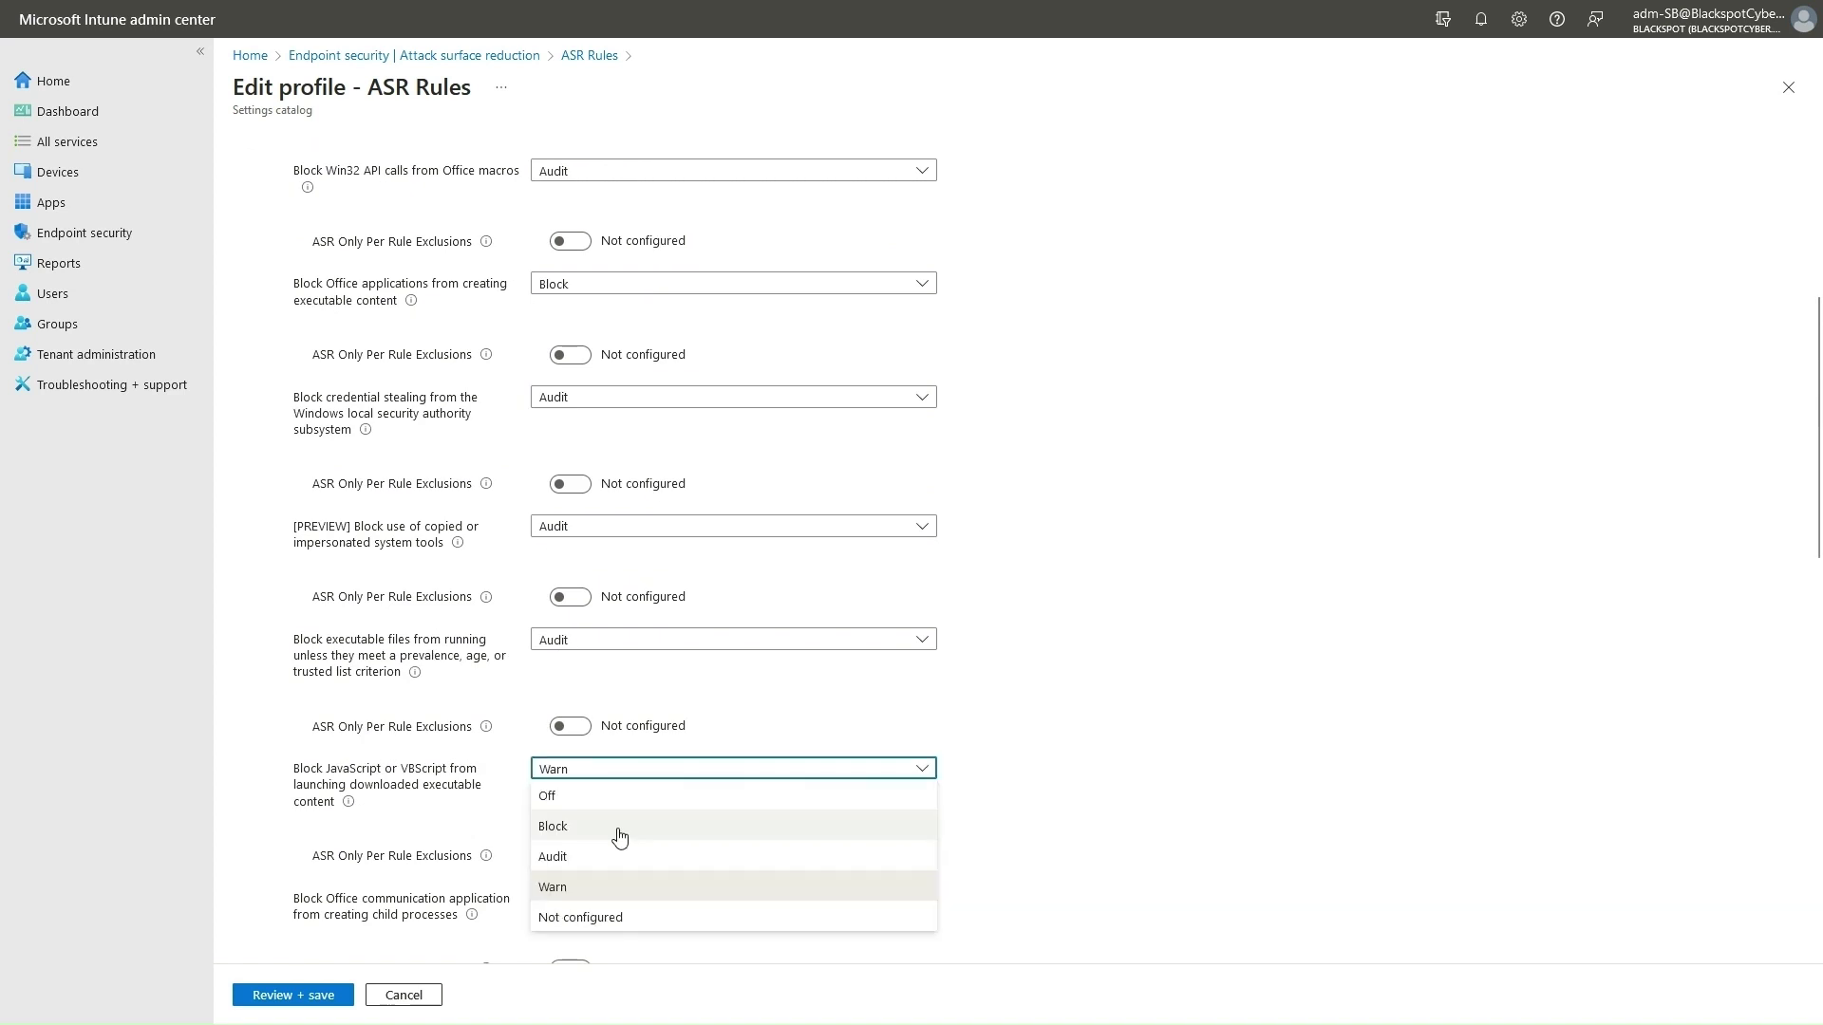
pyautogui.click(566, 888)
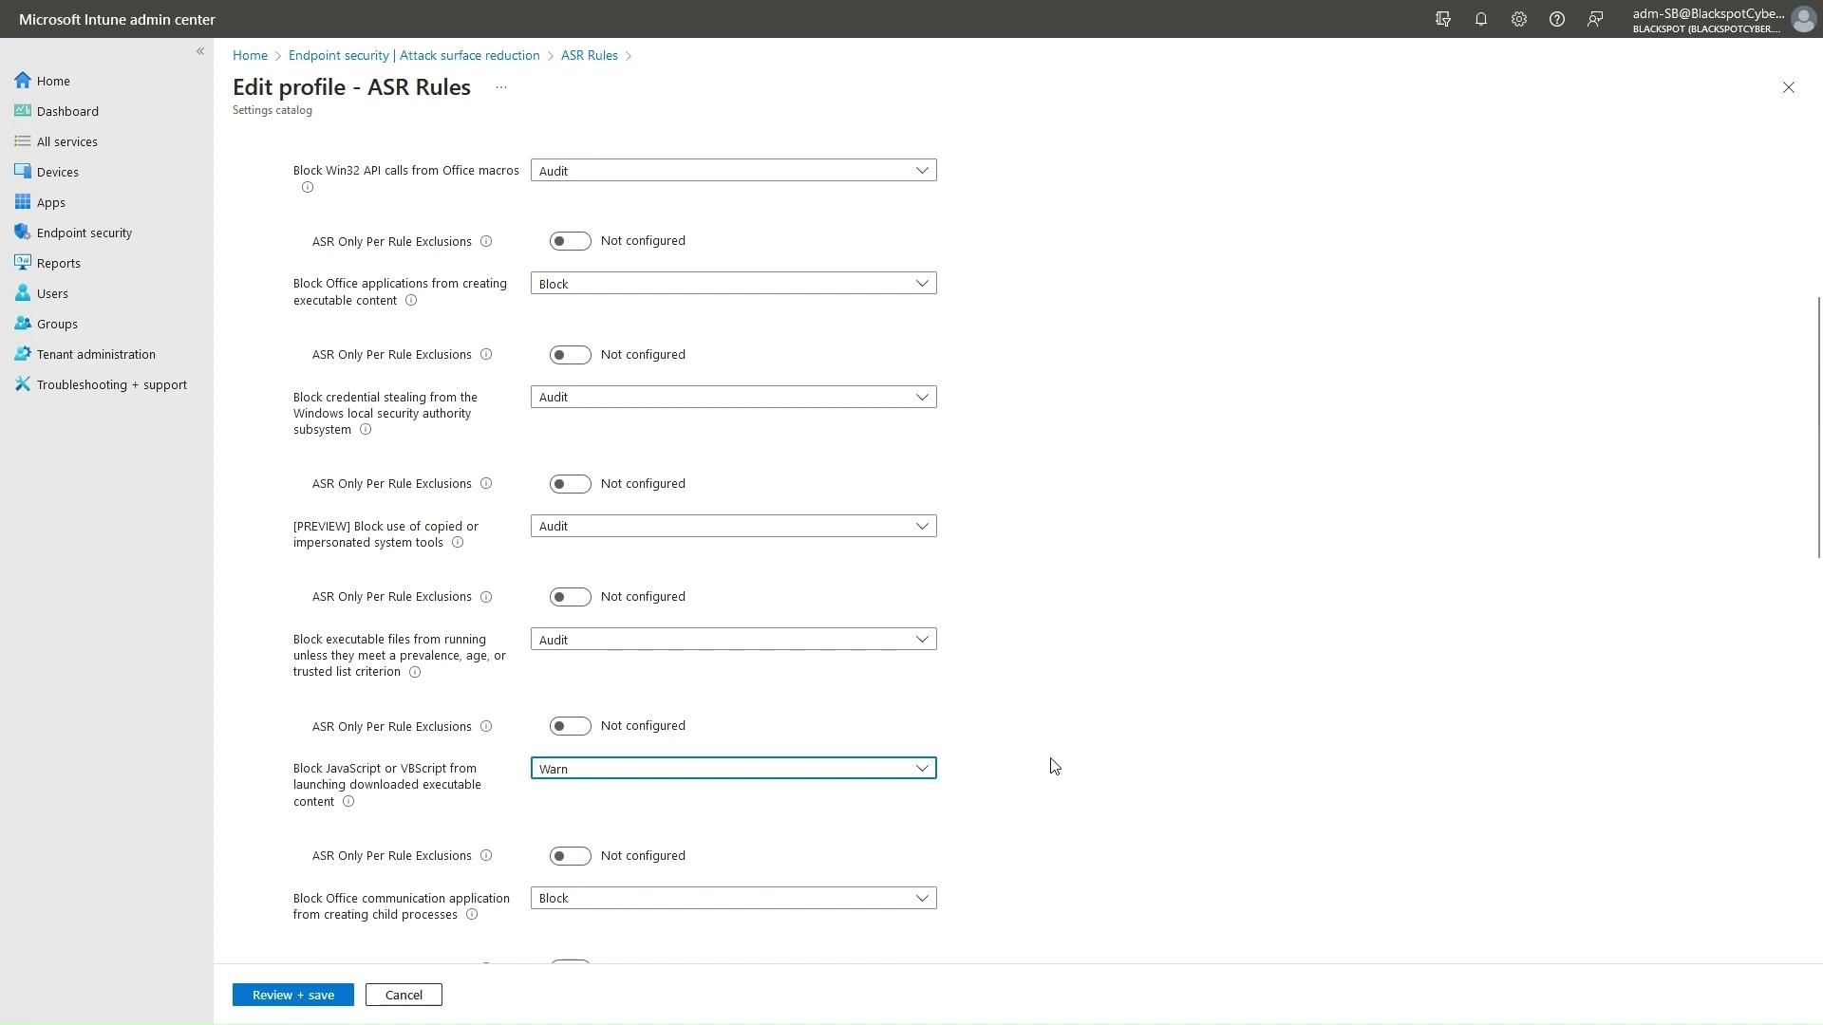
# Open the Learn more documentation for the obfuscated scripts rule.
pyautogui.scroll(3, 1054, 765)
pyautogui.scroll(2, 1229, 439)
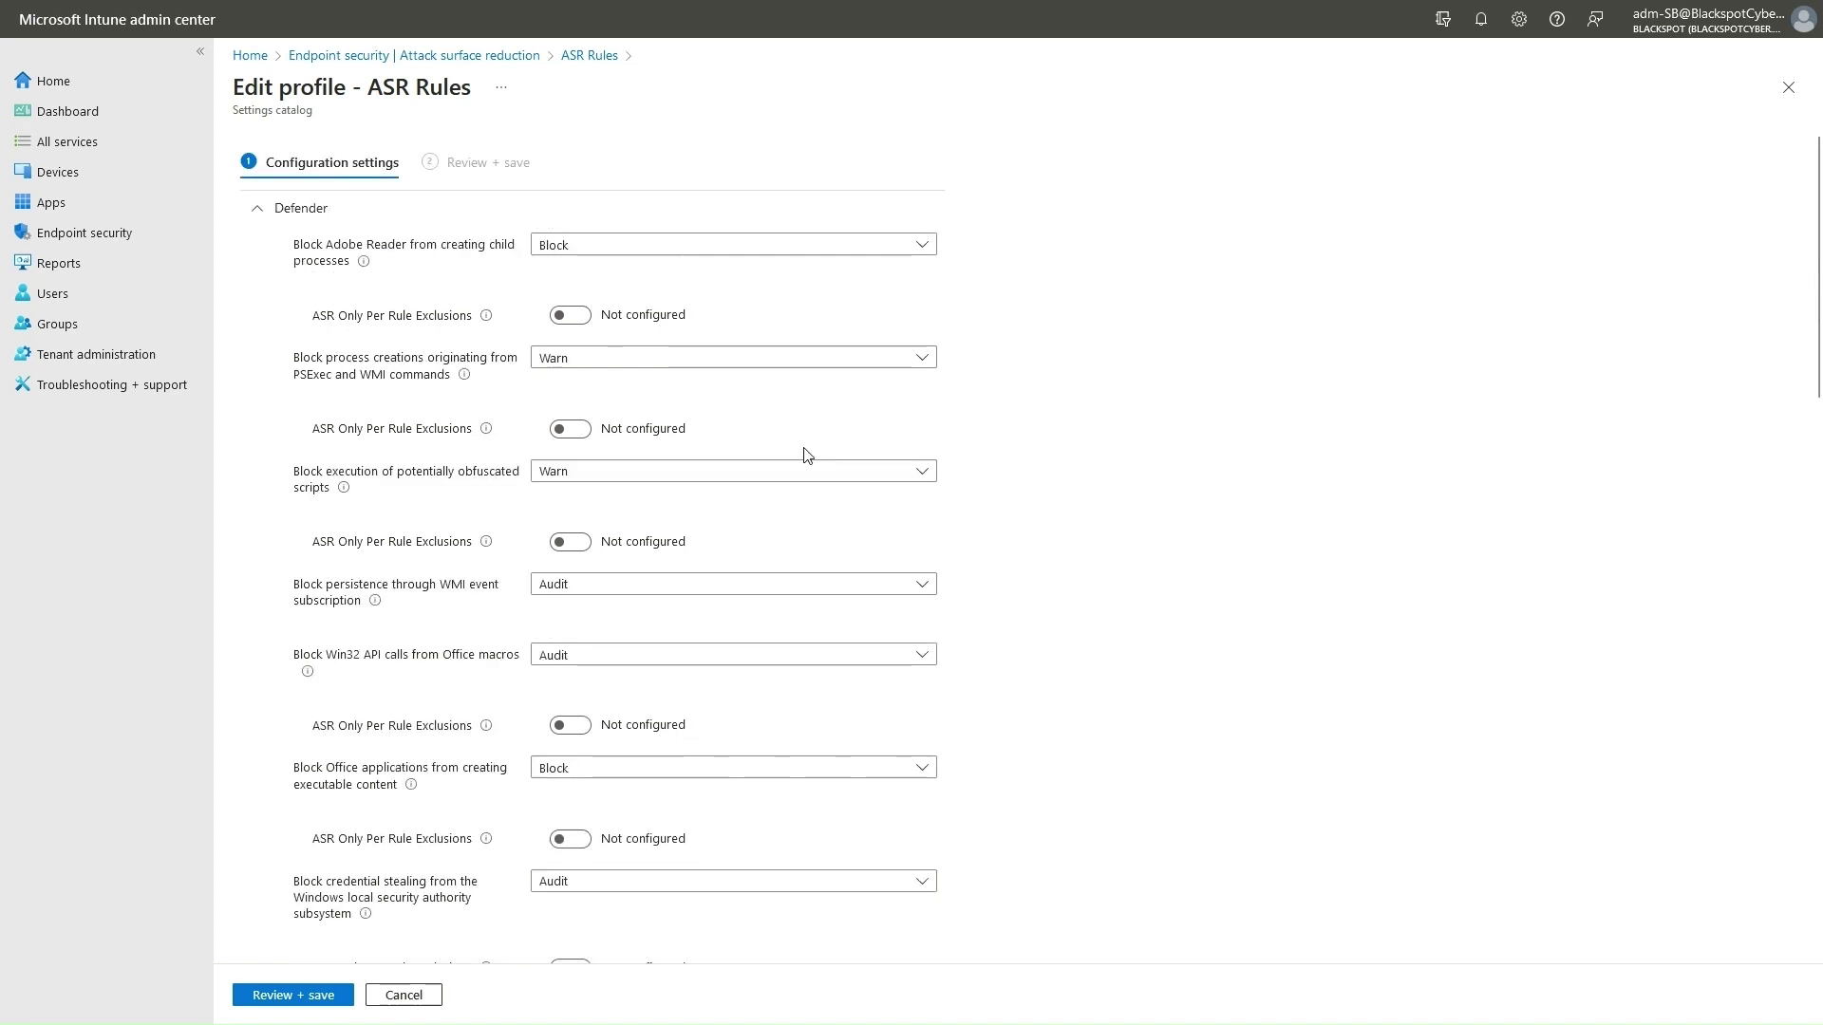
pyautogui.moveTo(343, 489)
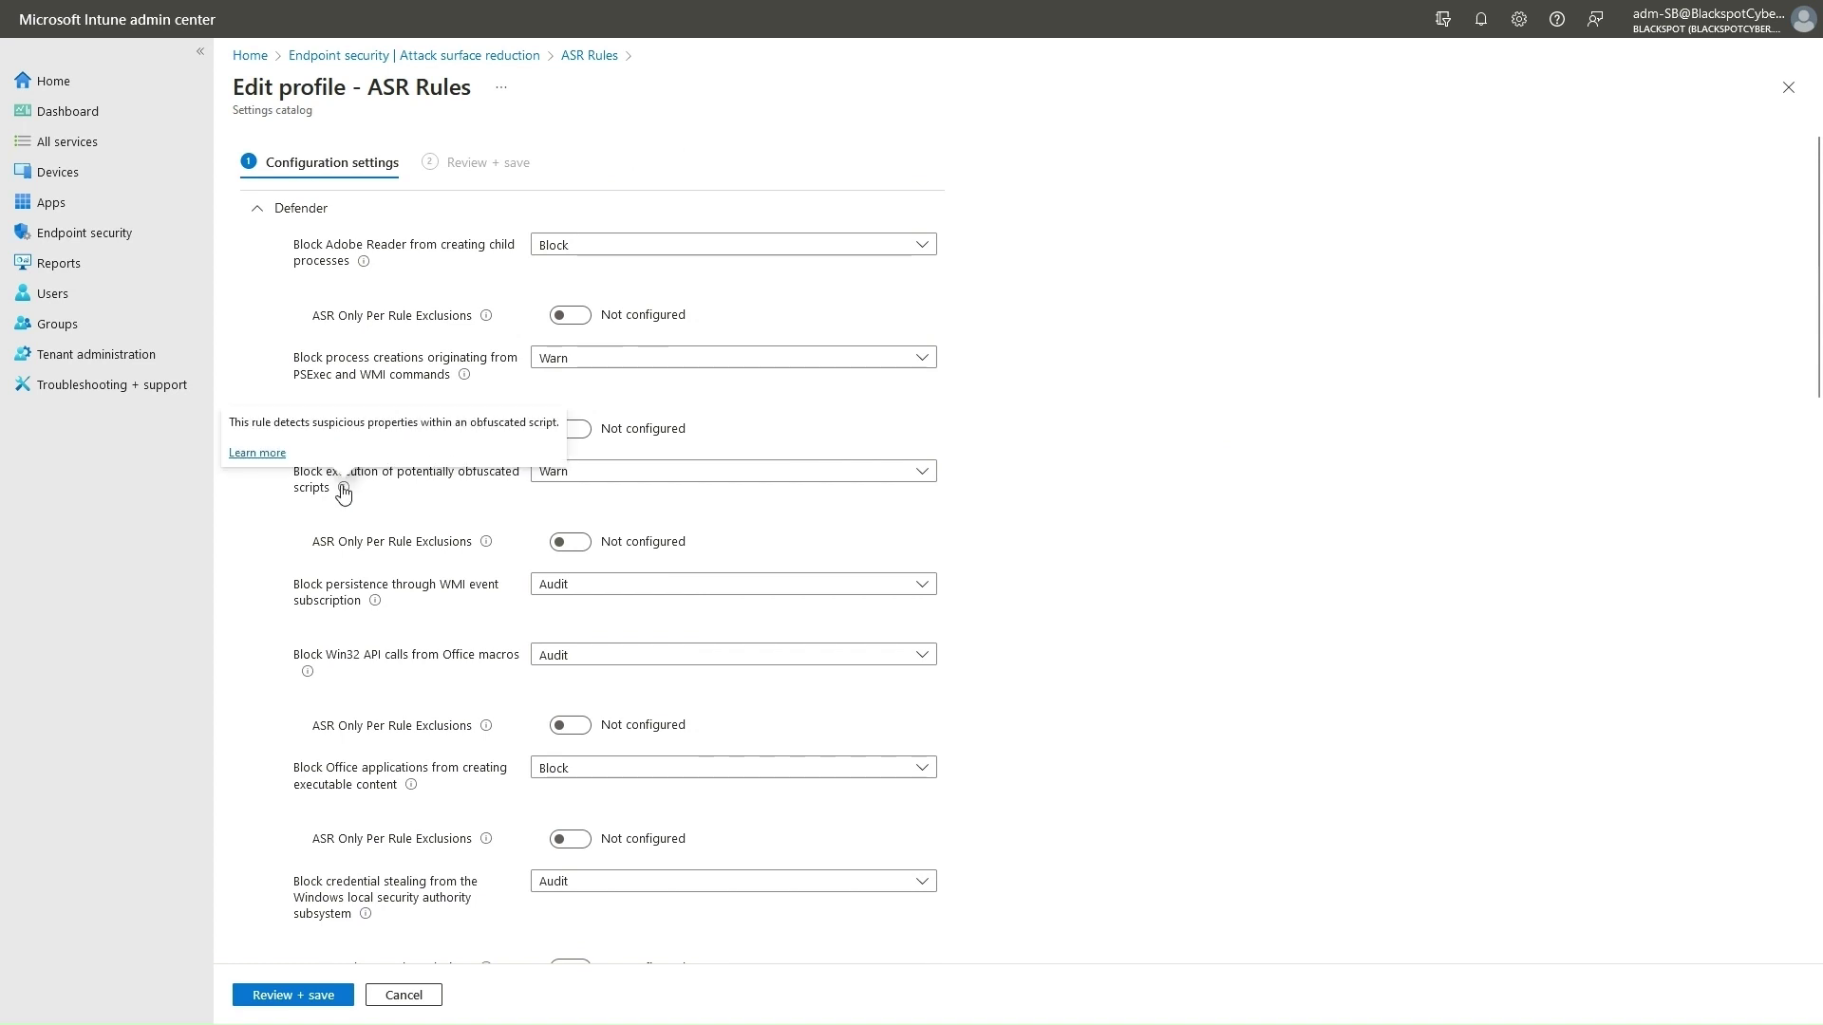
pyautogui.click(254, 458)
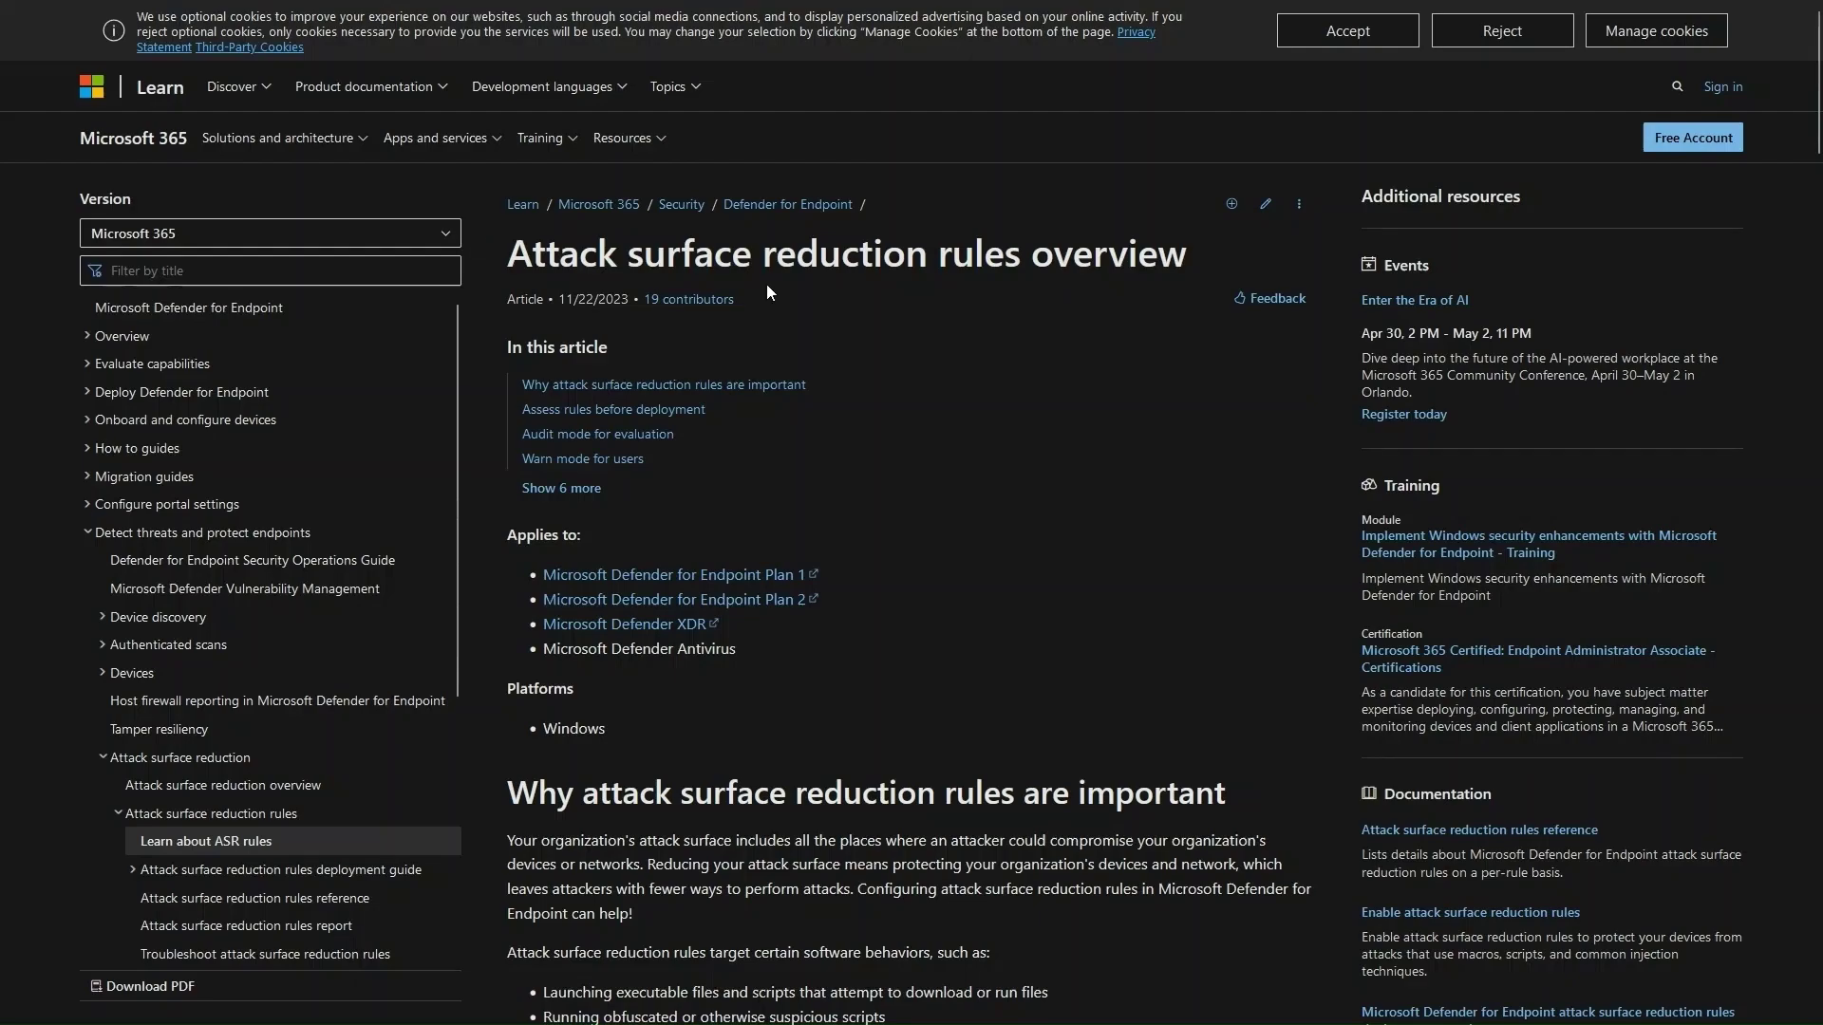
# Skim the ASR rules overview article, then set one Intune policy rule to Audit.
pyautogui.scroll(-1, 957, 309)
pyautogui.scroll(-2, 991, 309)
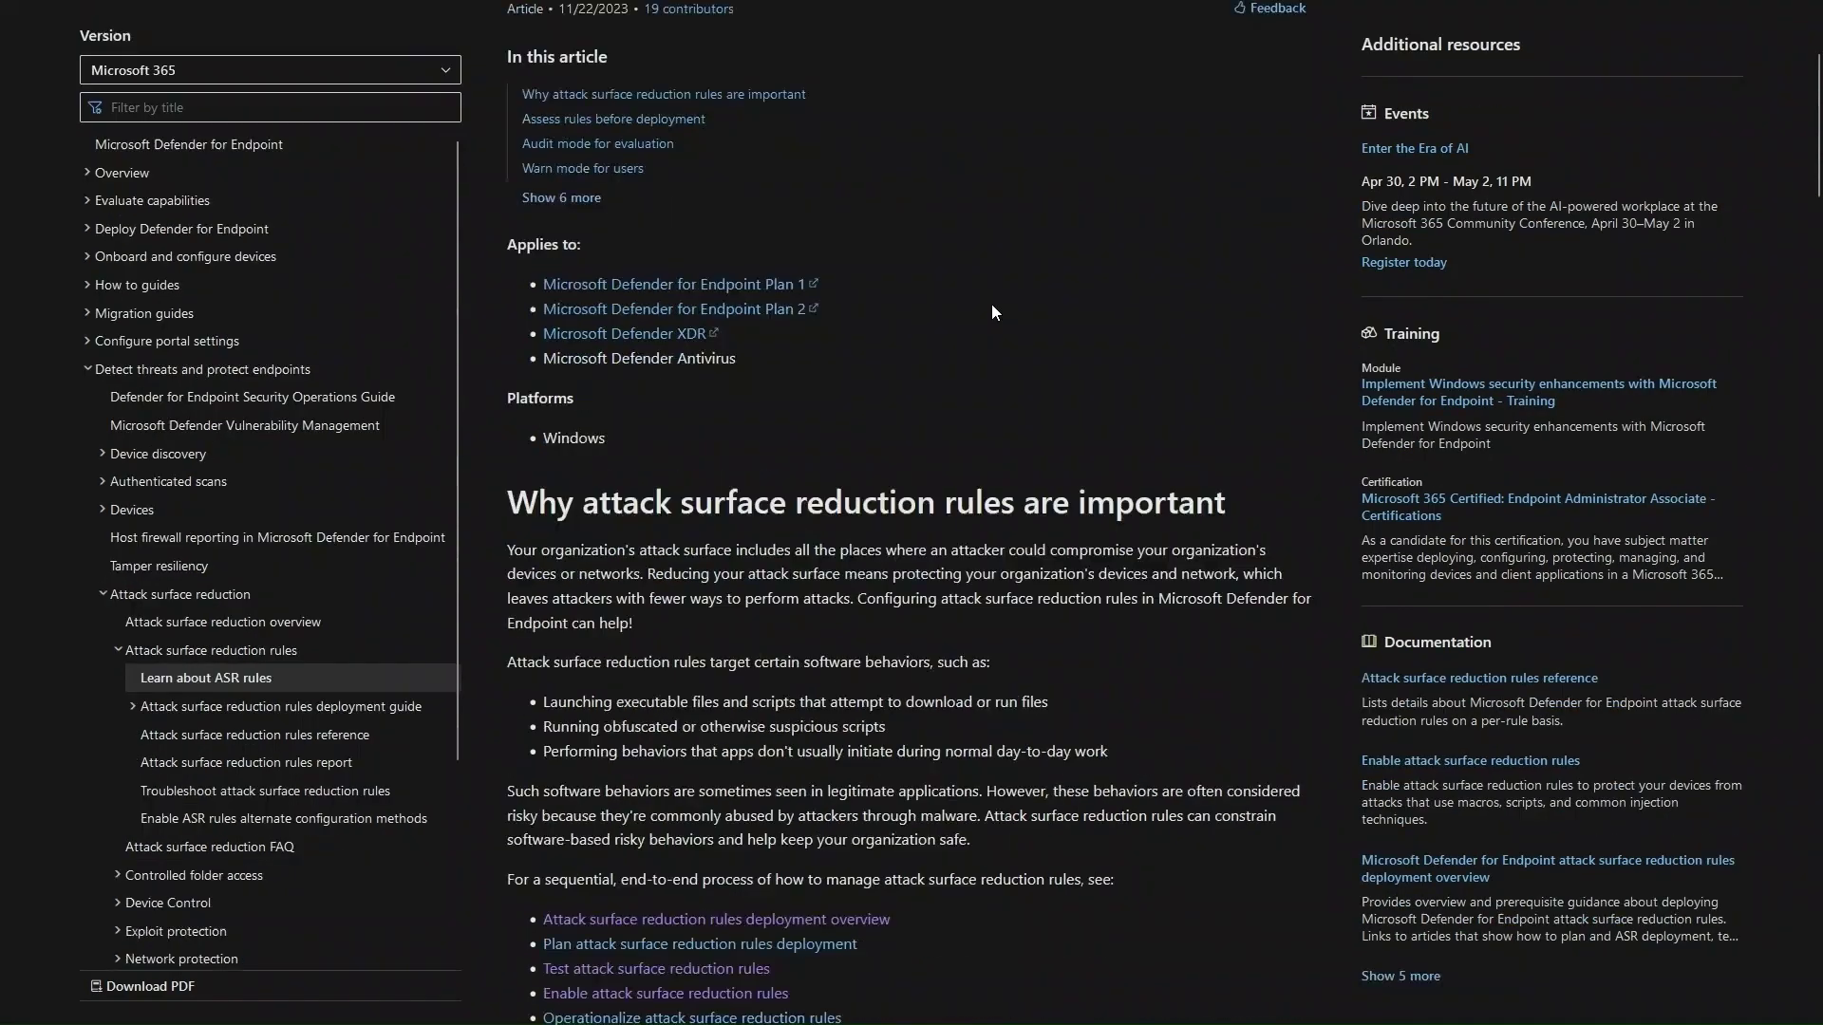
pyautogui.scroll(3, 991, 312)
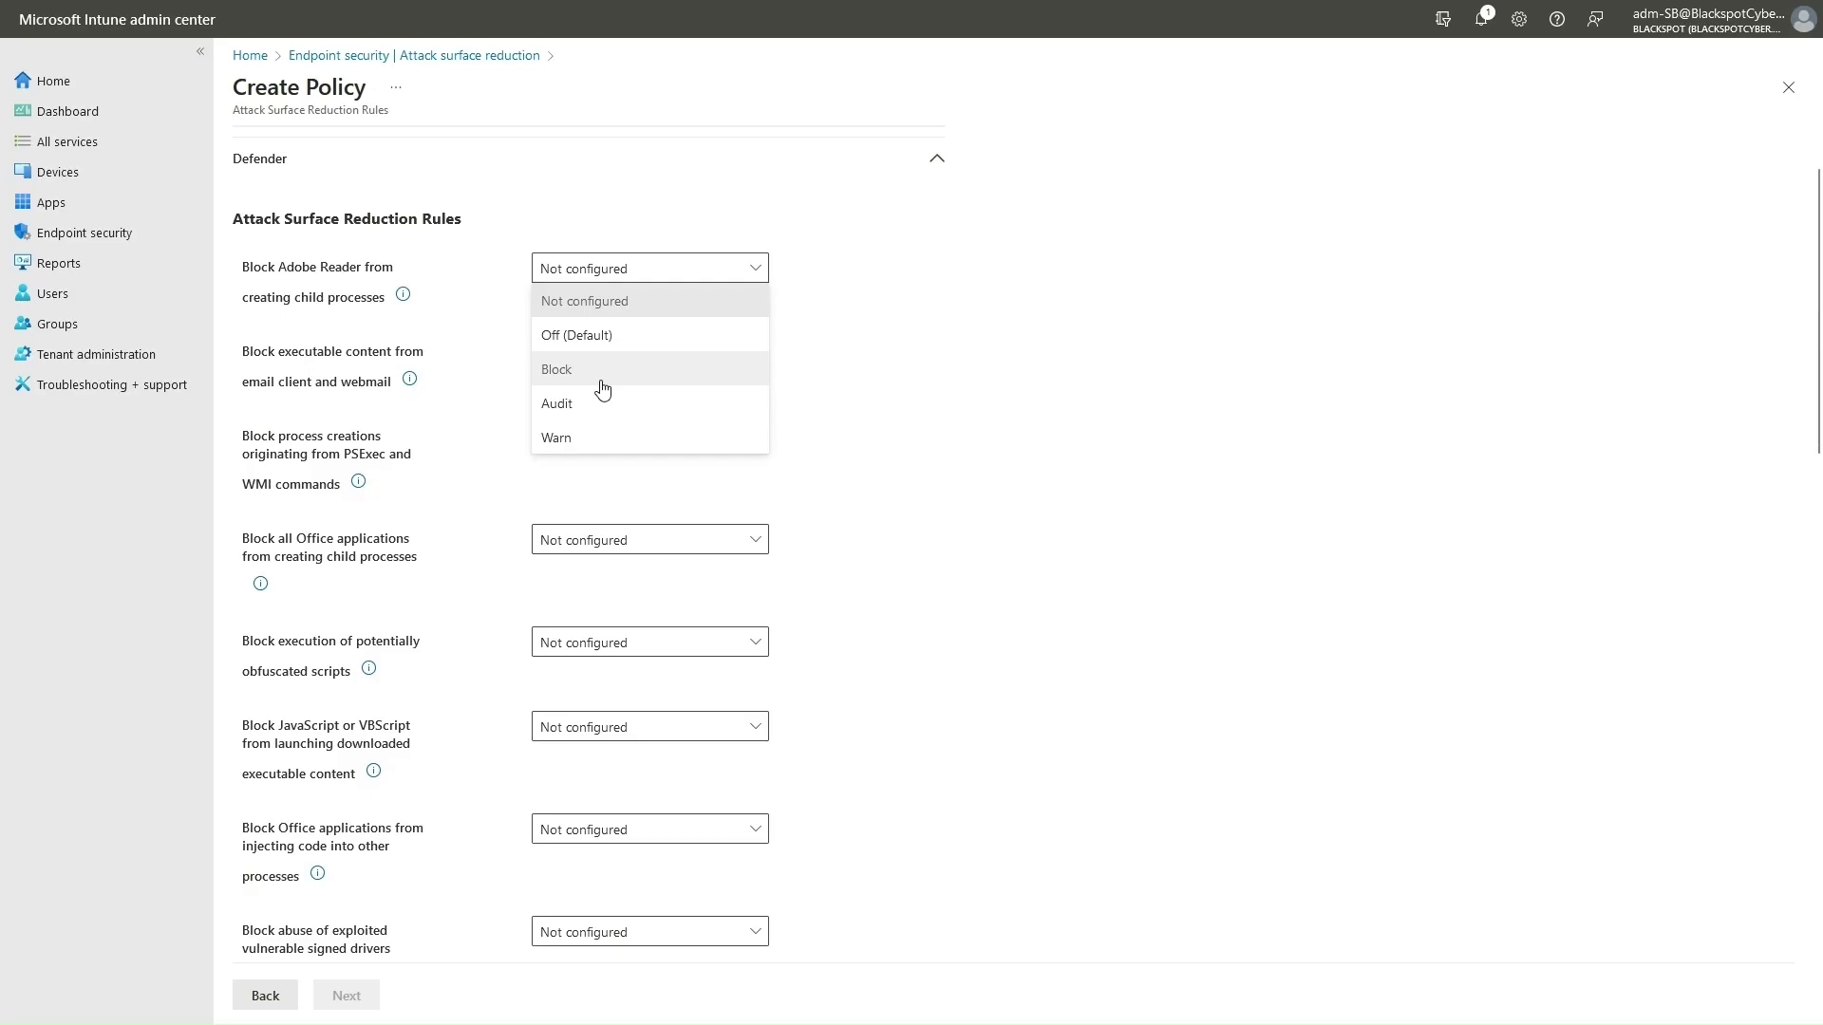
pyautogui.click(613, 399)
pyautogui.scroll(-8, 538, 662)
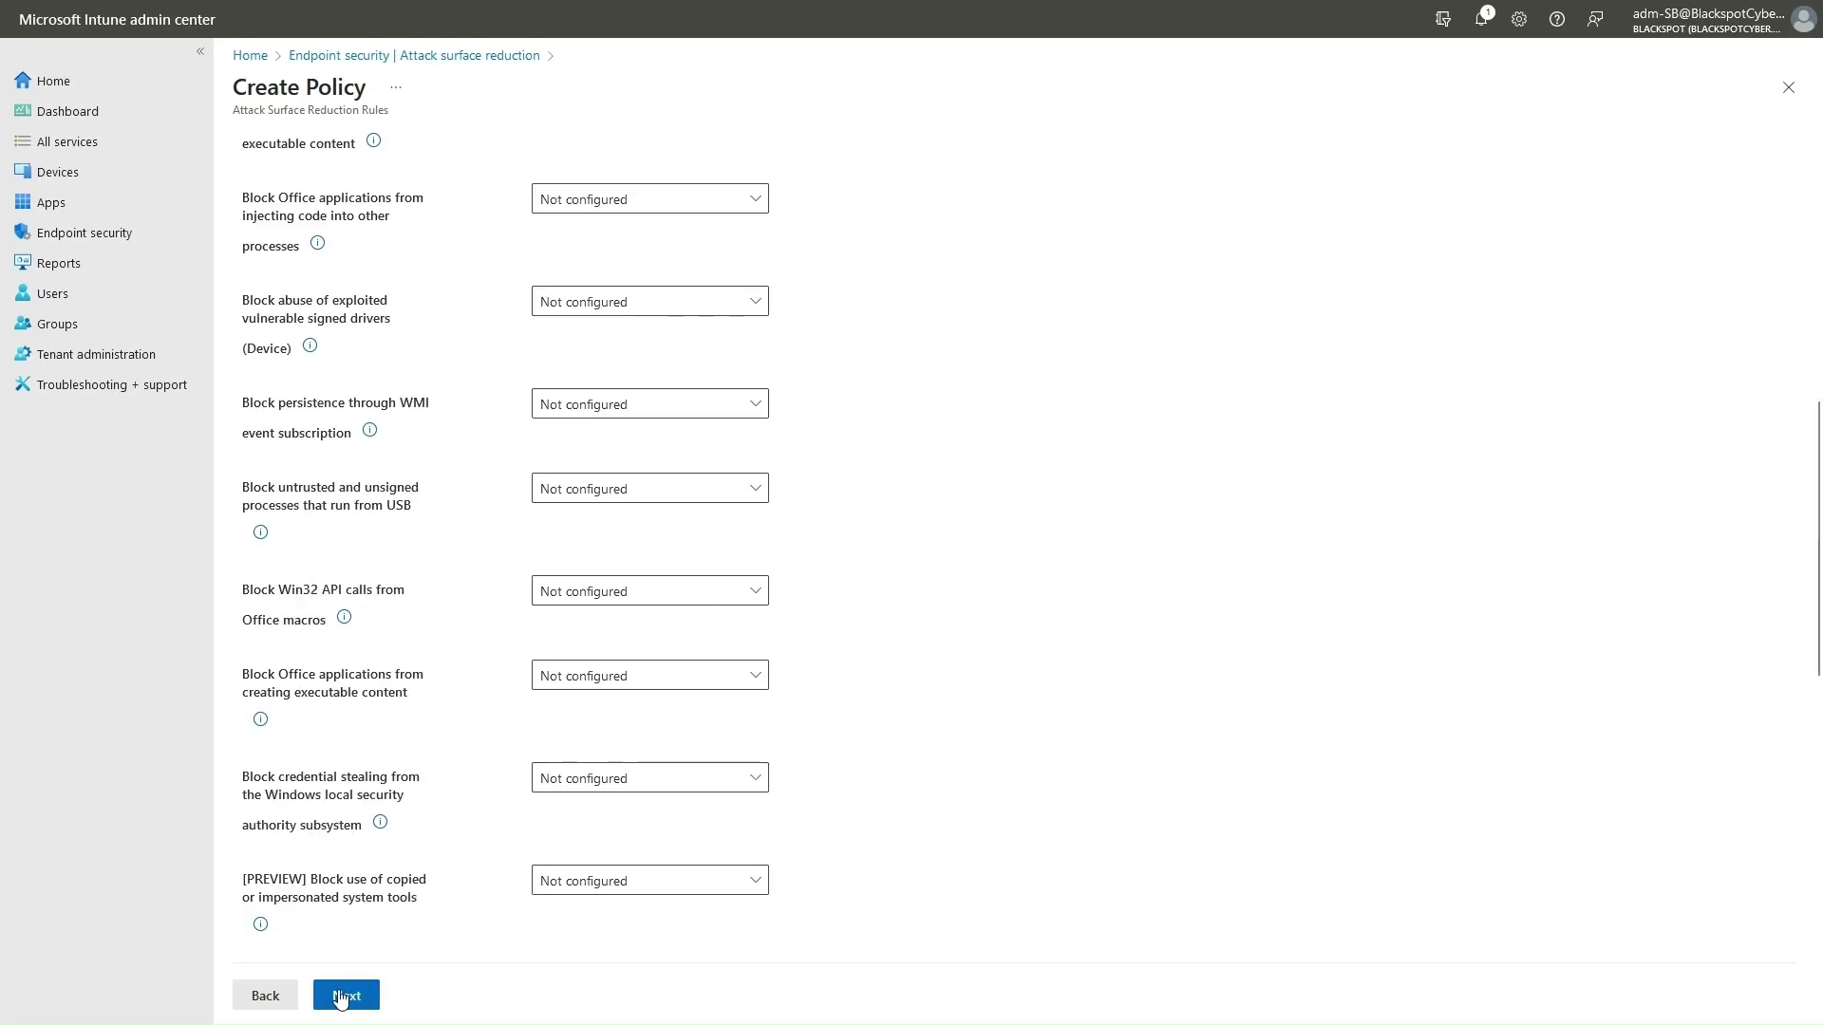
# Take the policy past scope tags and assignments (searching 'All device') to Review + create, then return to Defender.
pyautogui.click(341, 997)
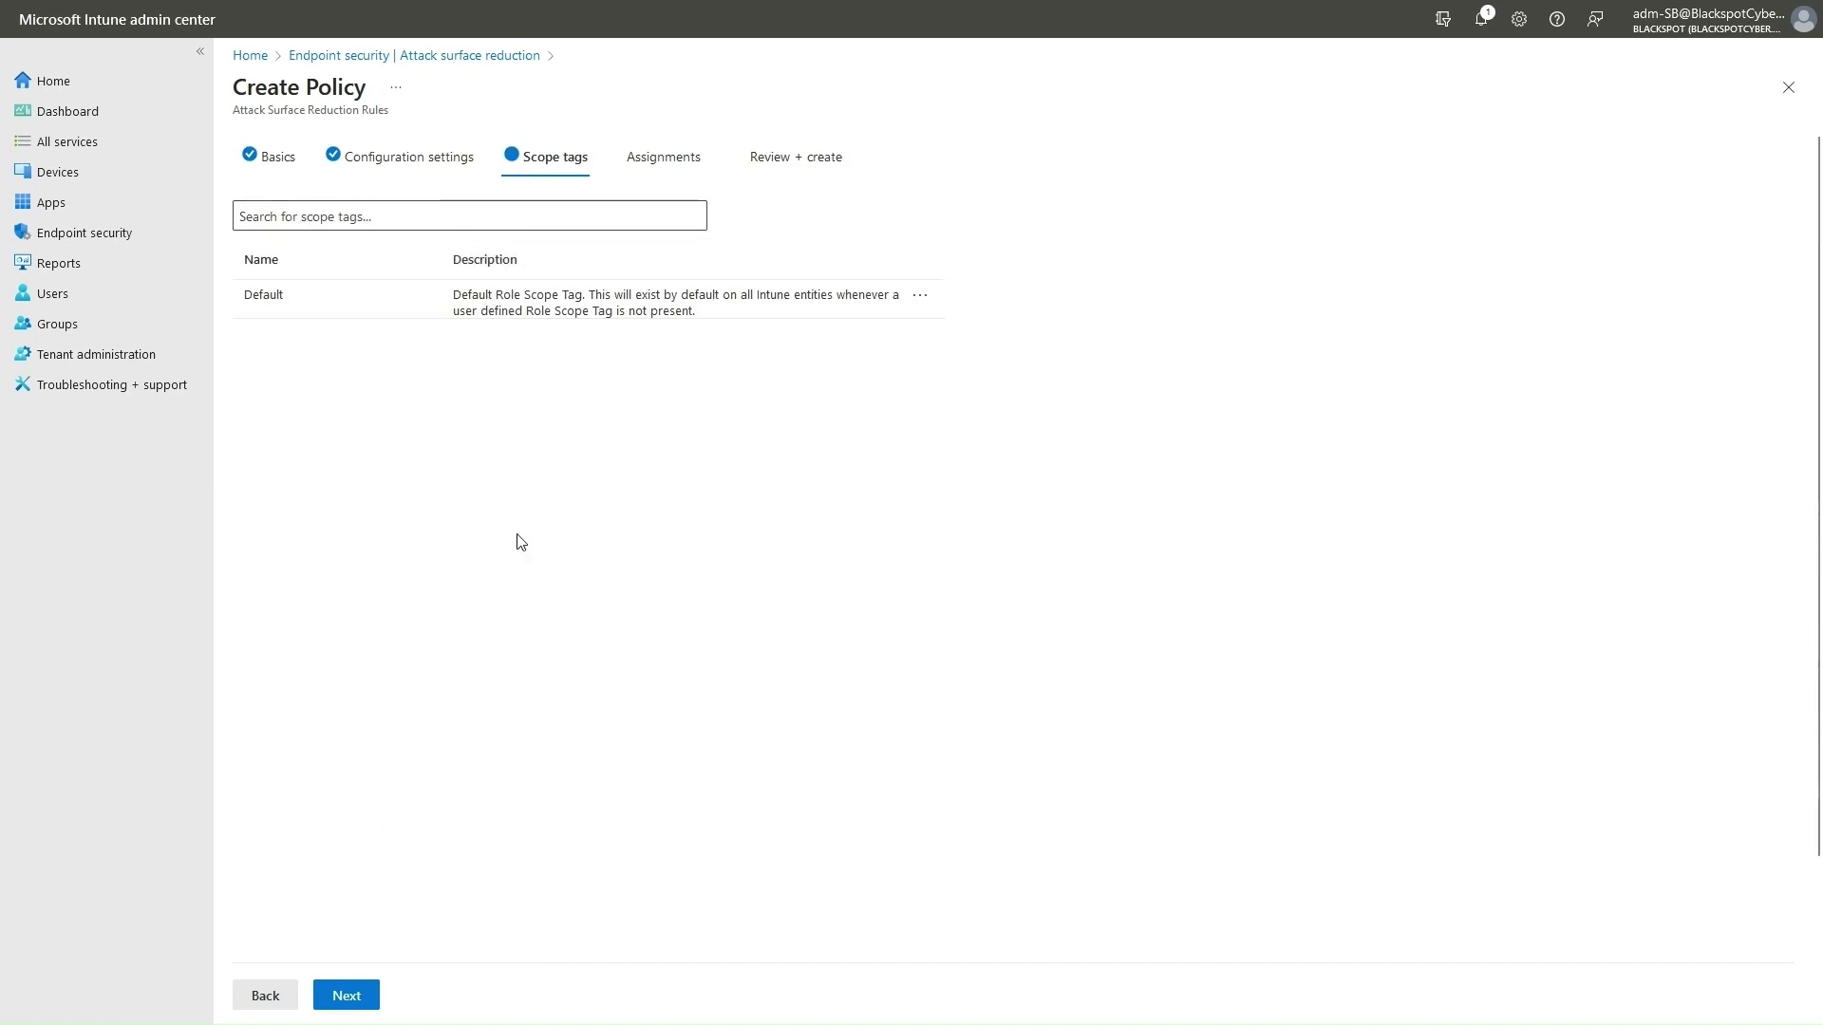
pyautogui.click(343, 996)
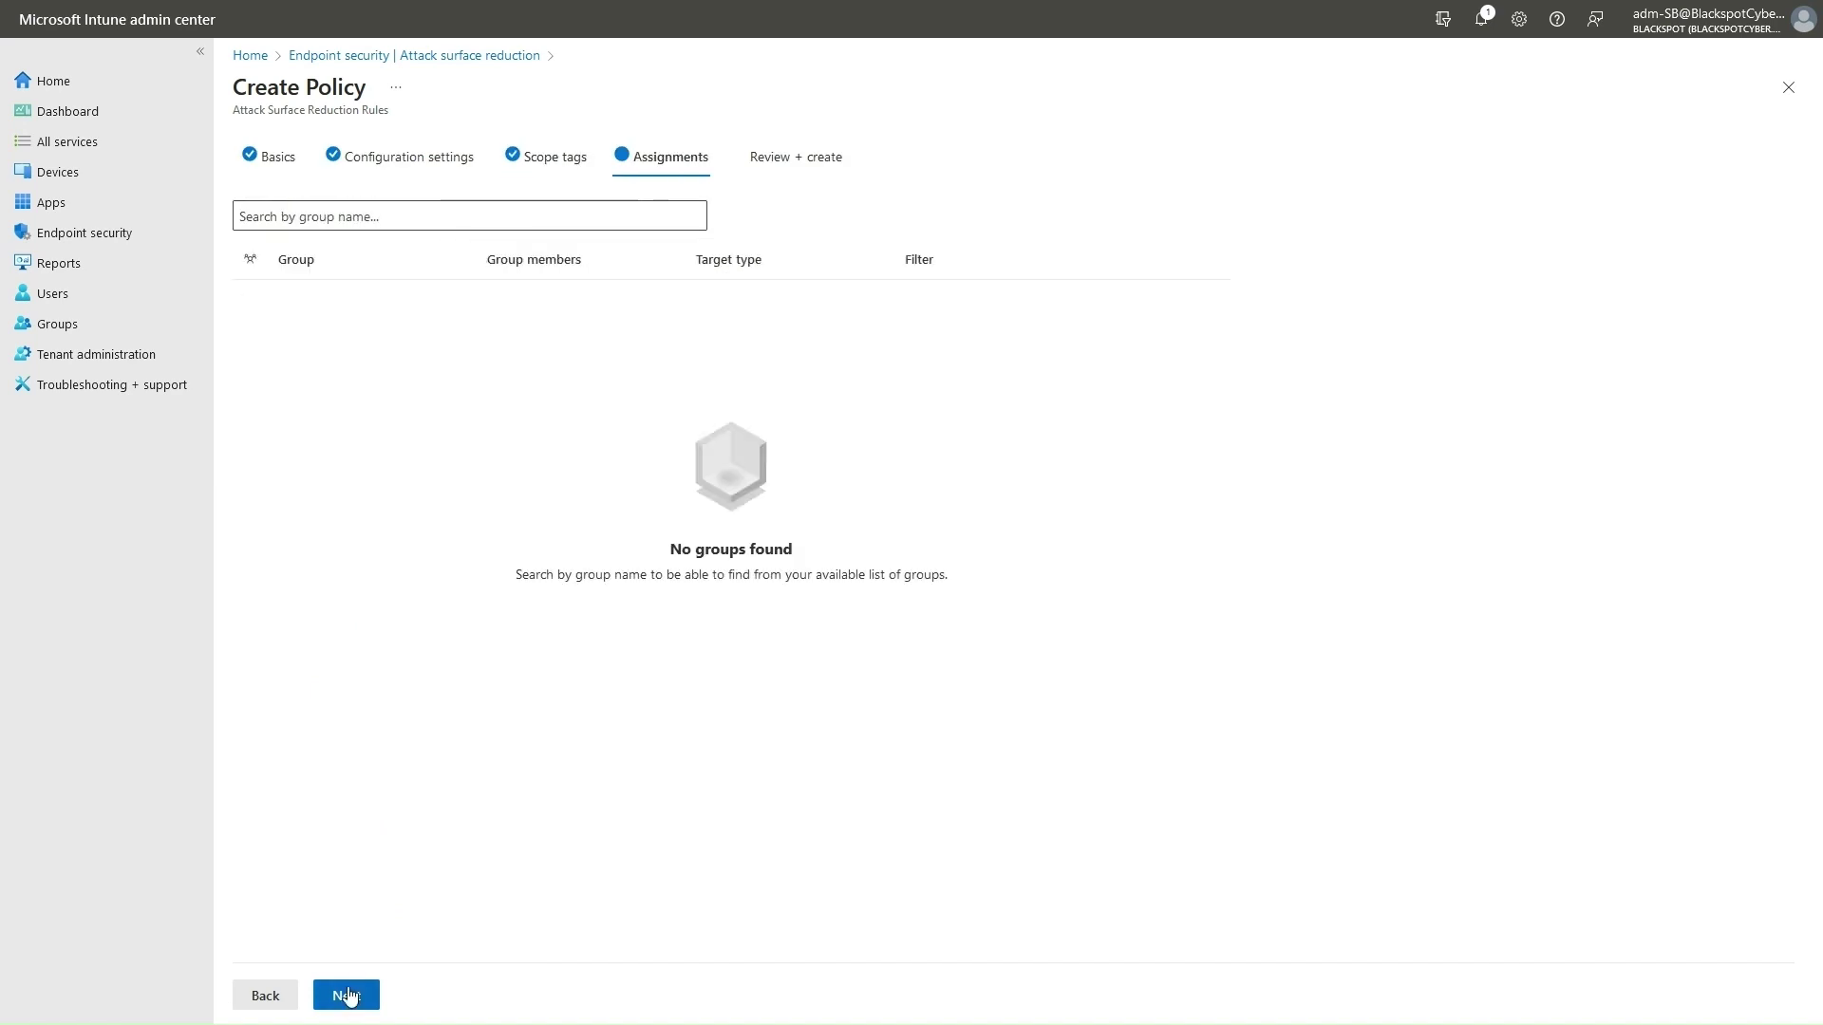
pyautogui.click(460, 220)
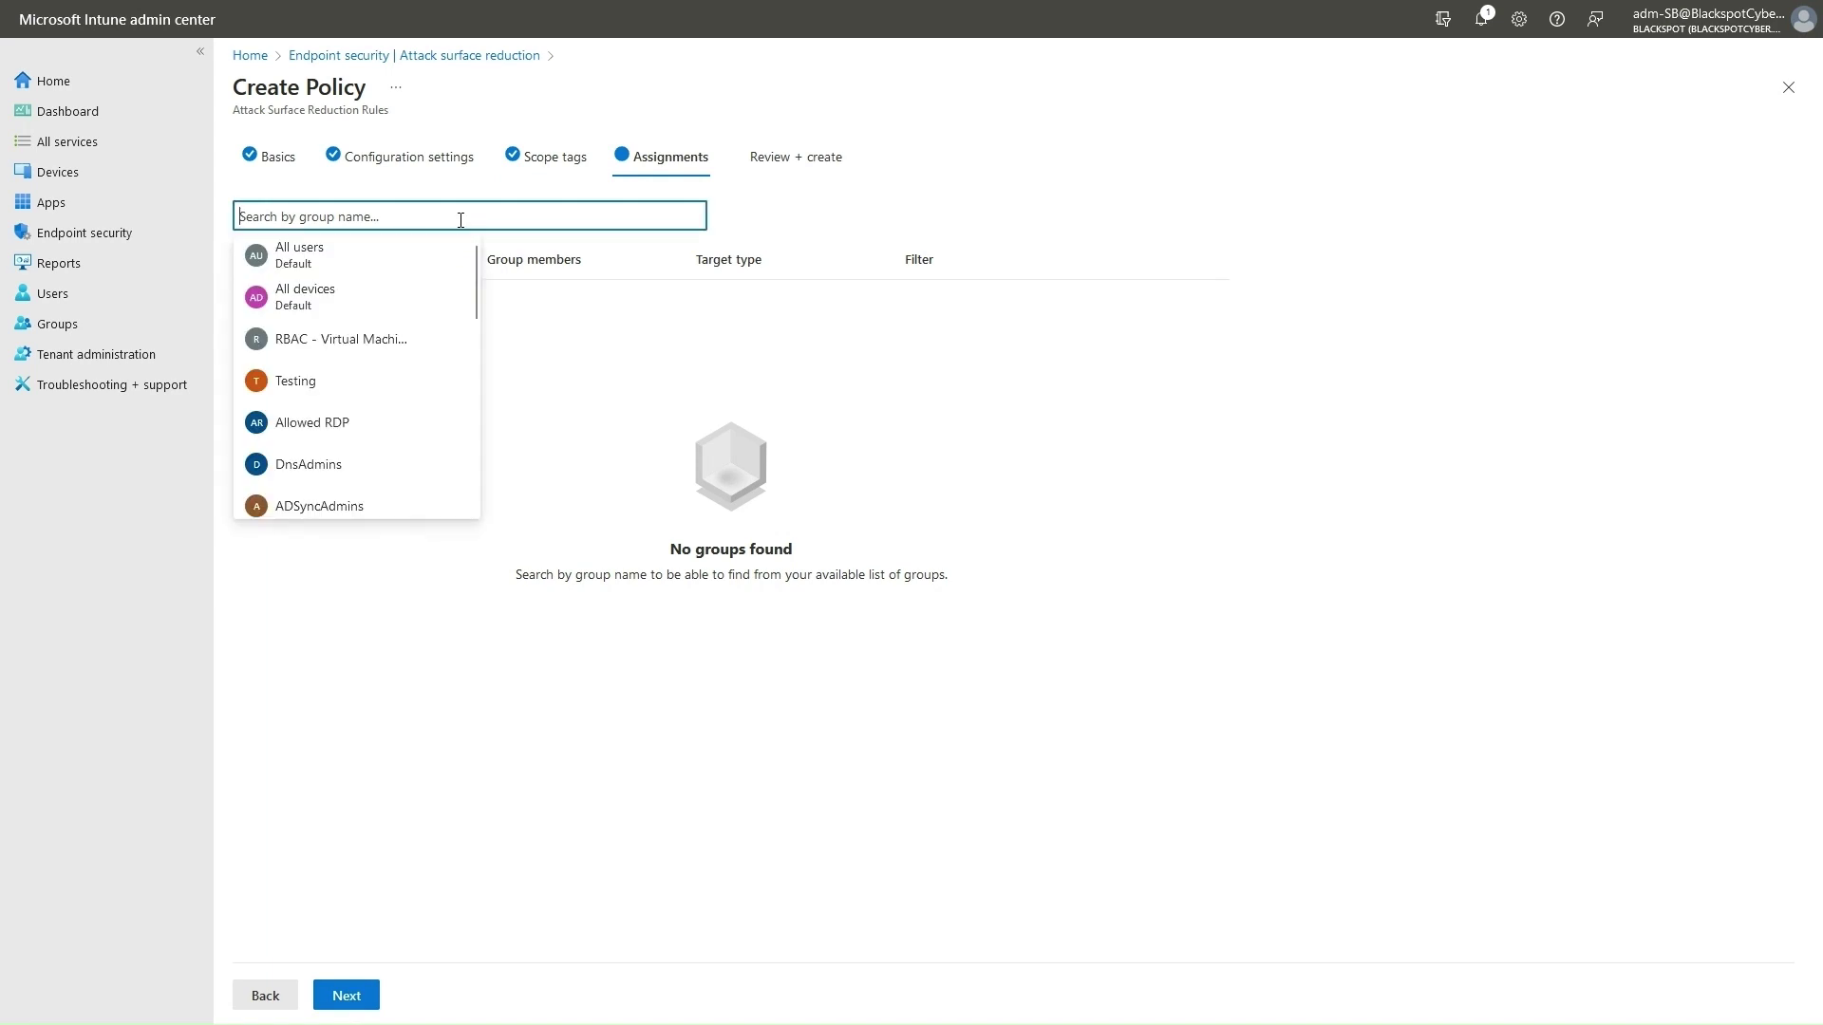
pyautogui.write('All device')
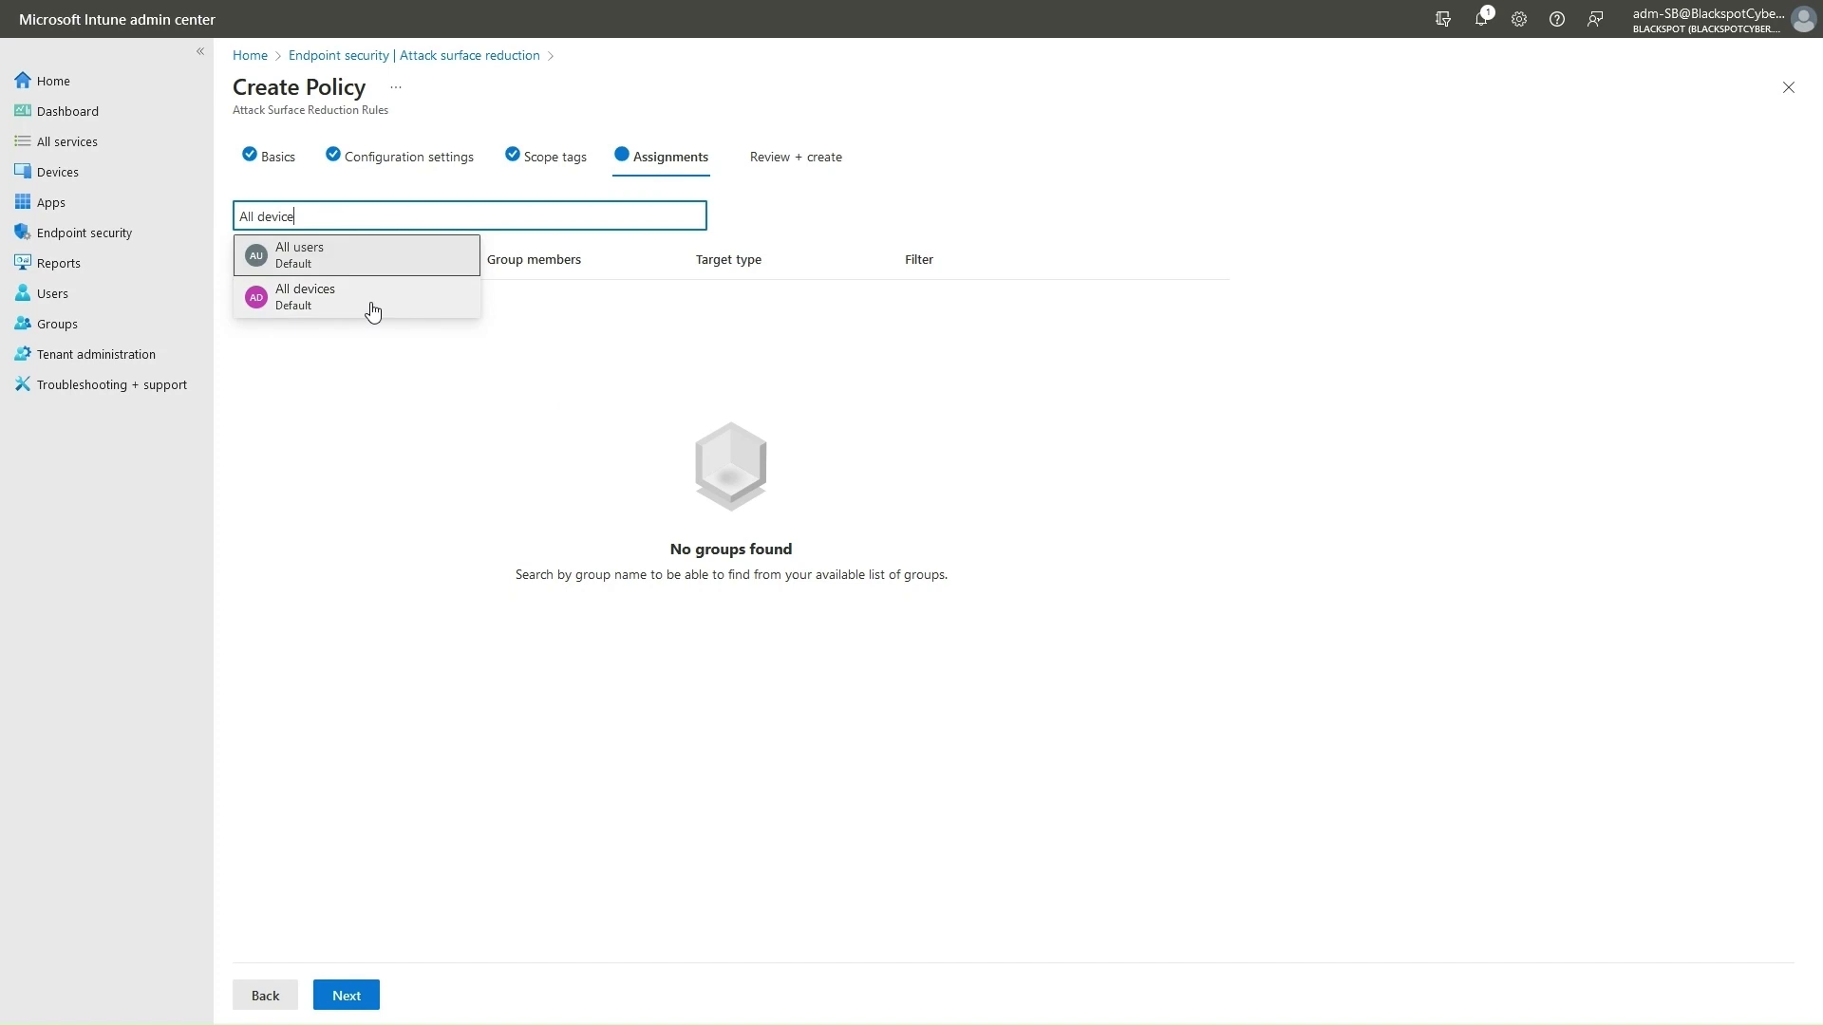
pyautogui.click(1002, 484)
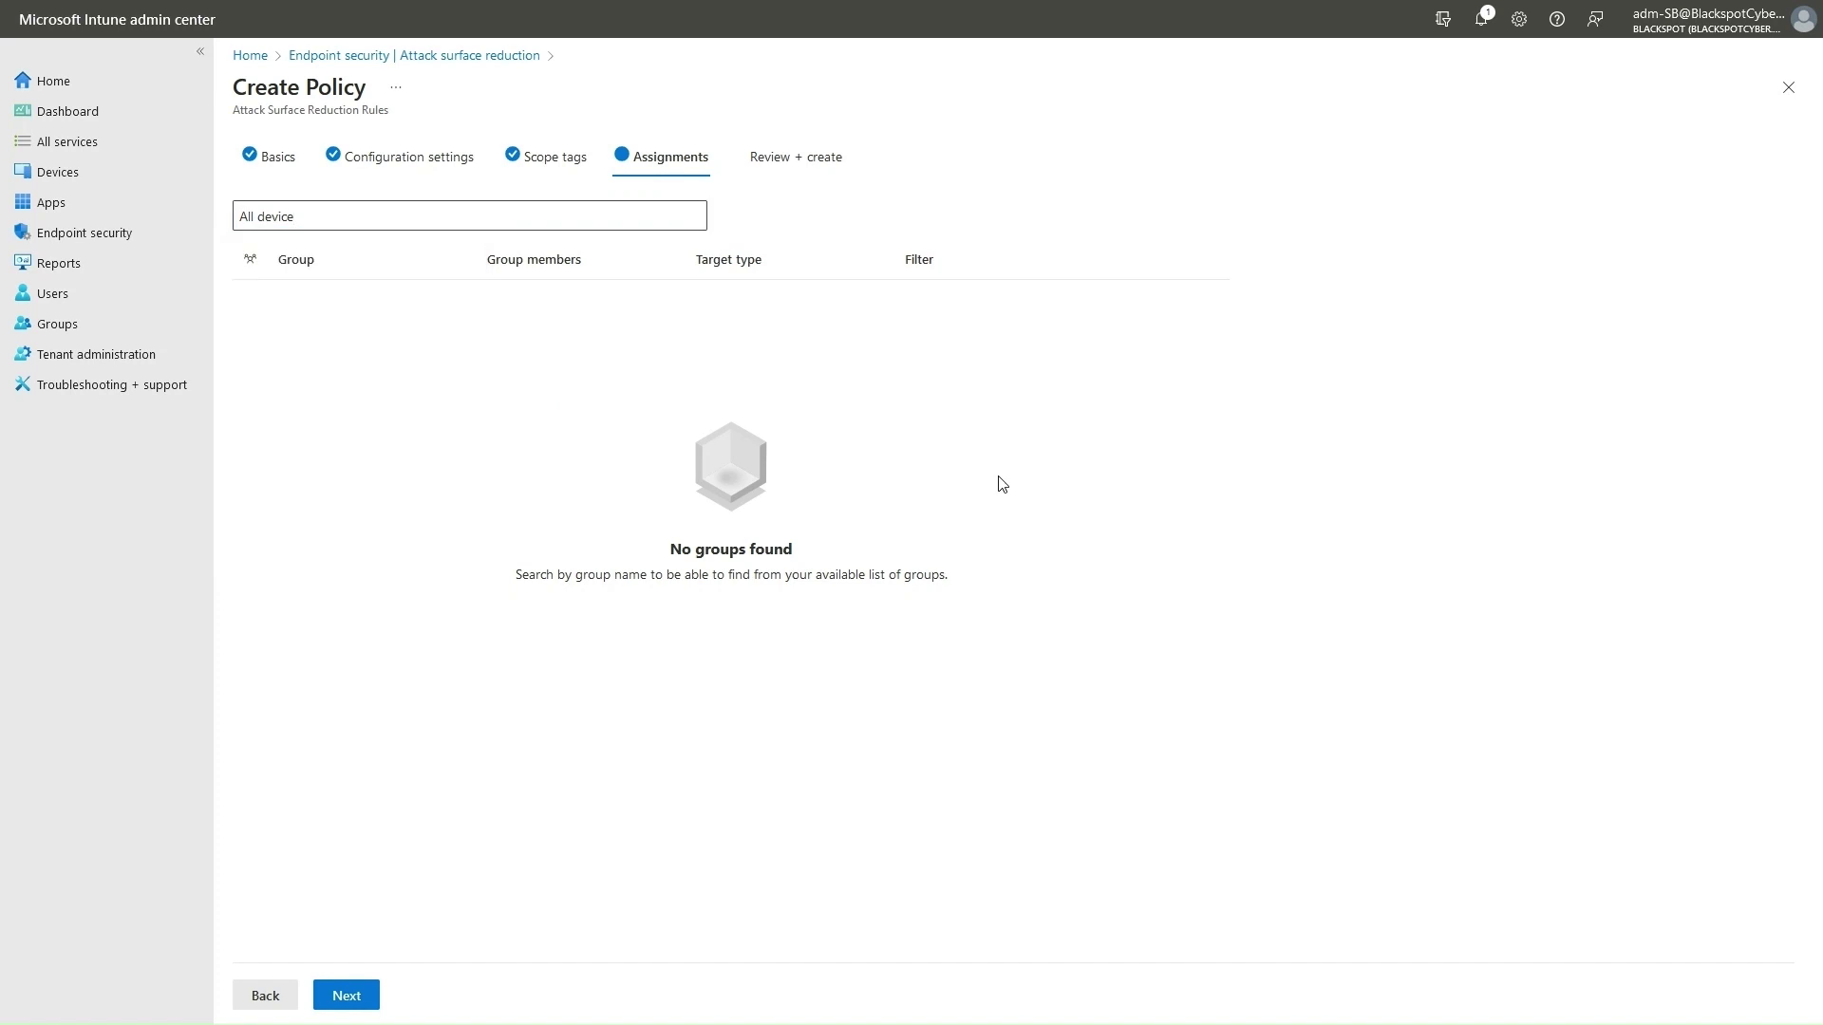
pyautogui.click(802, 161)
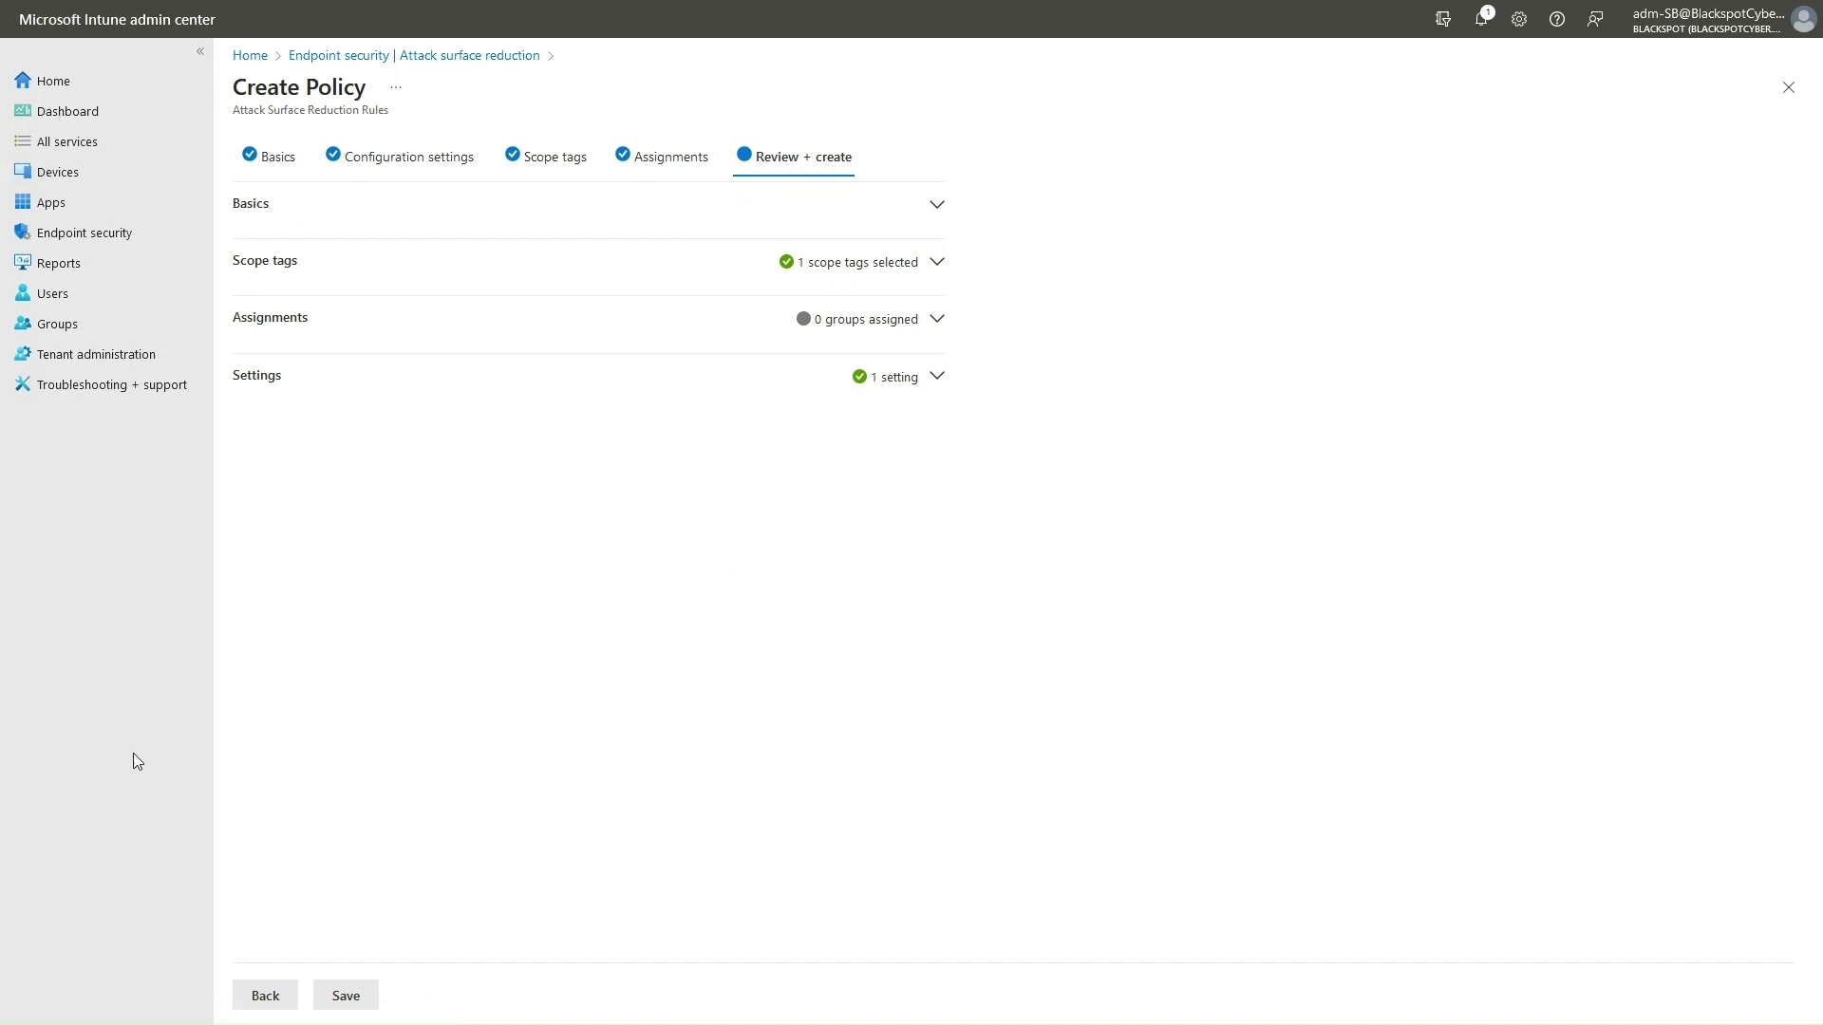
pyautogui.click(419, 7)
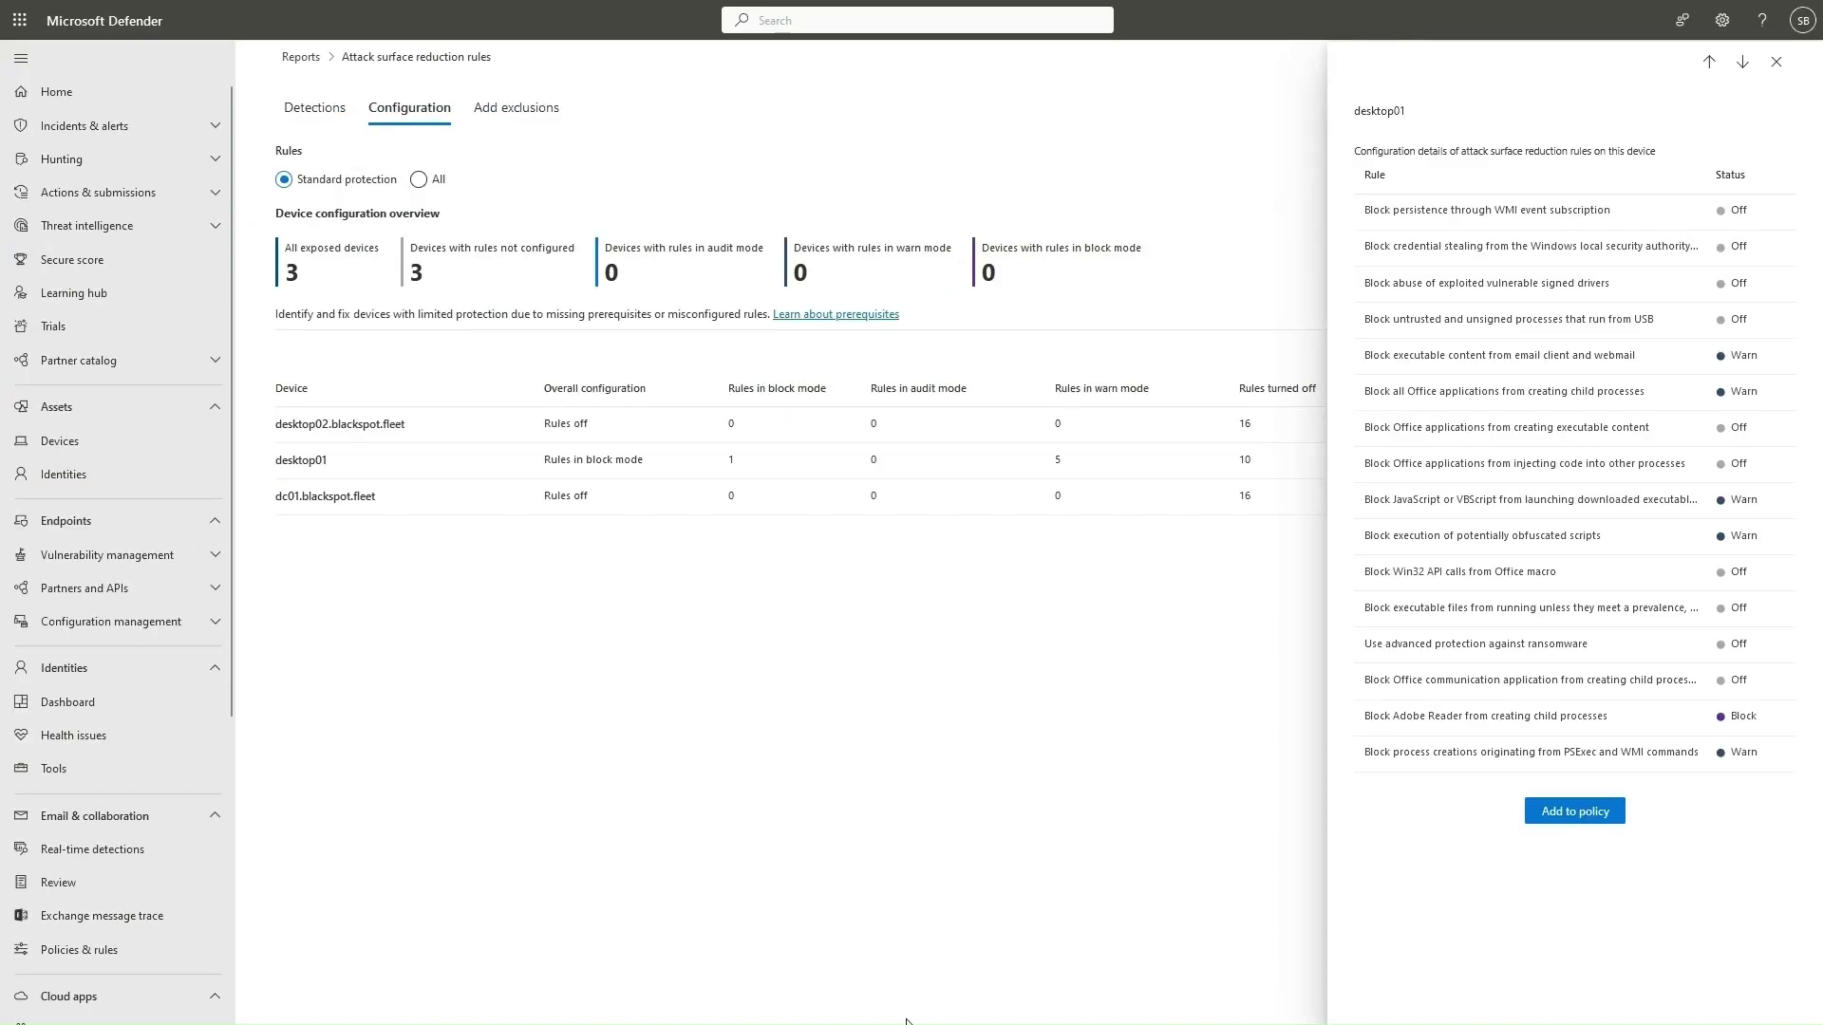
# Scroll through desktop01's per-rule ASR statuses in the Defender Configuration report.
pyautogui.scroll(-5, 171, 722)
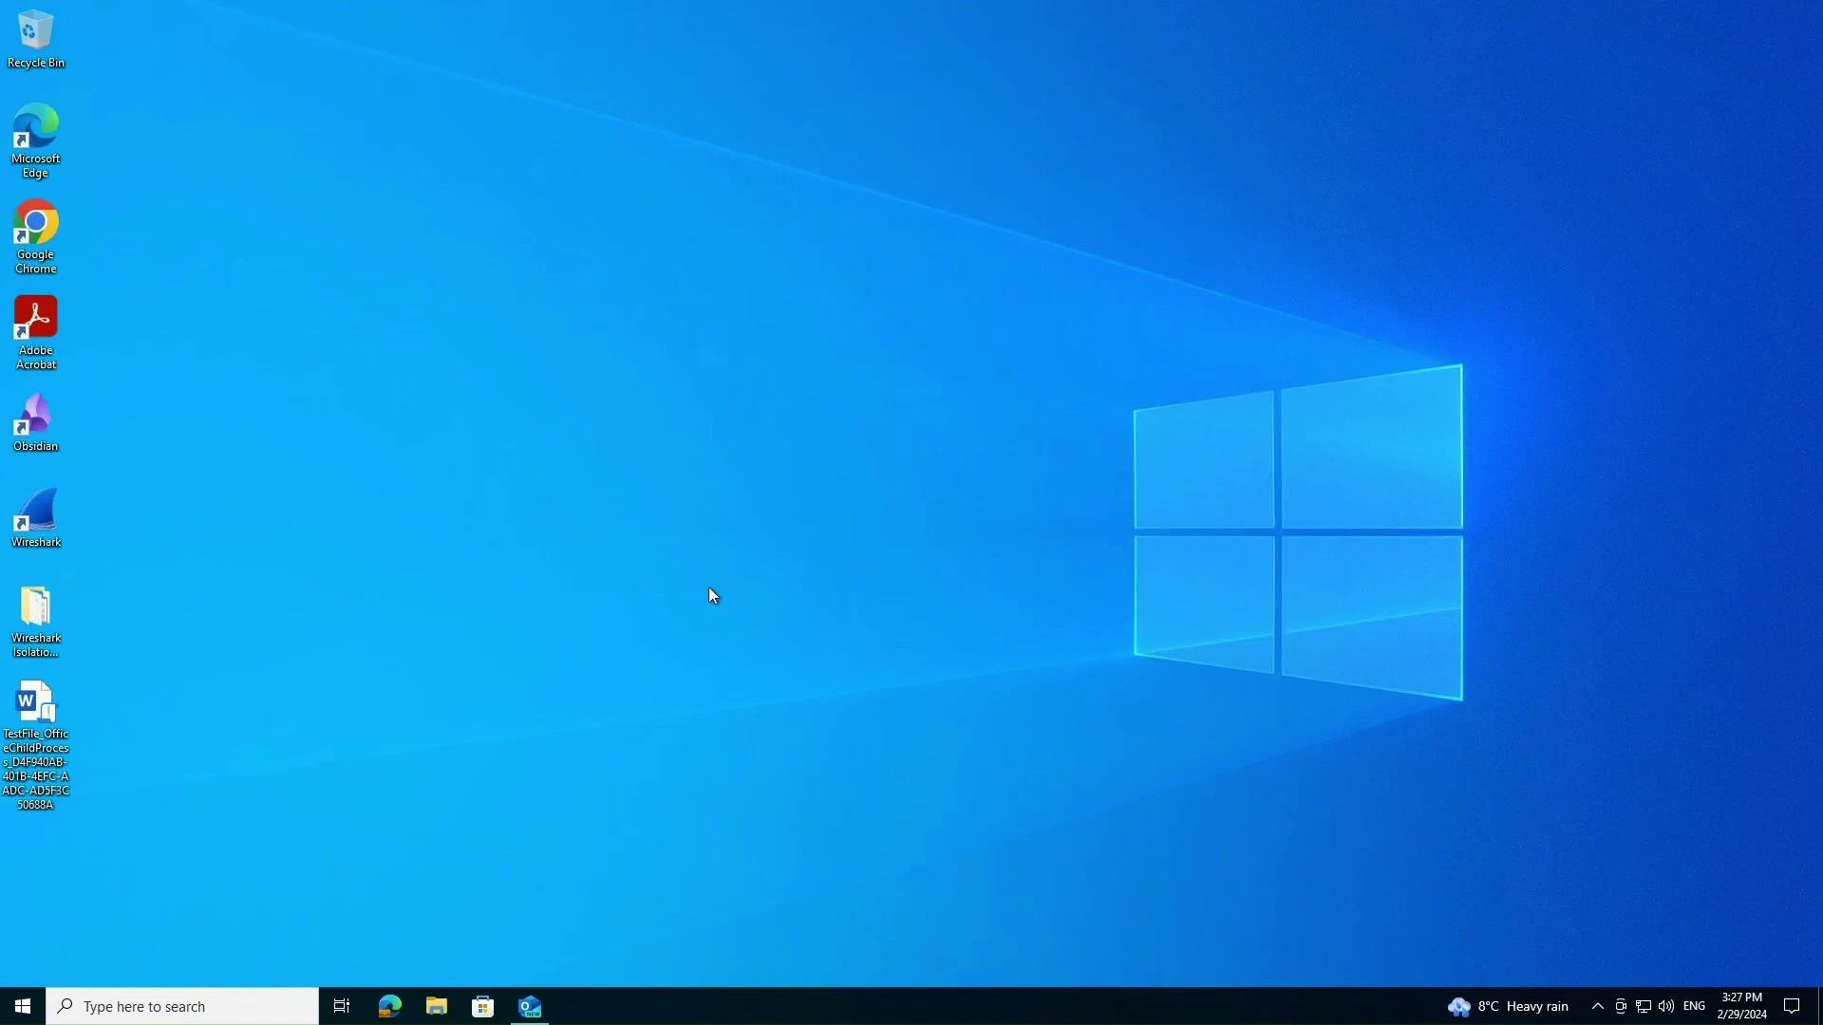
# Open the TestFile Word document, enable its macros, and unblock the OneDrive FileCoAuth process.
pyautogui.doubleClick(23, 724)
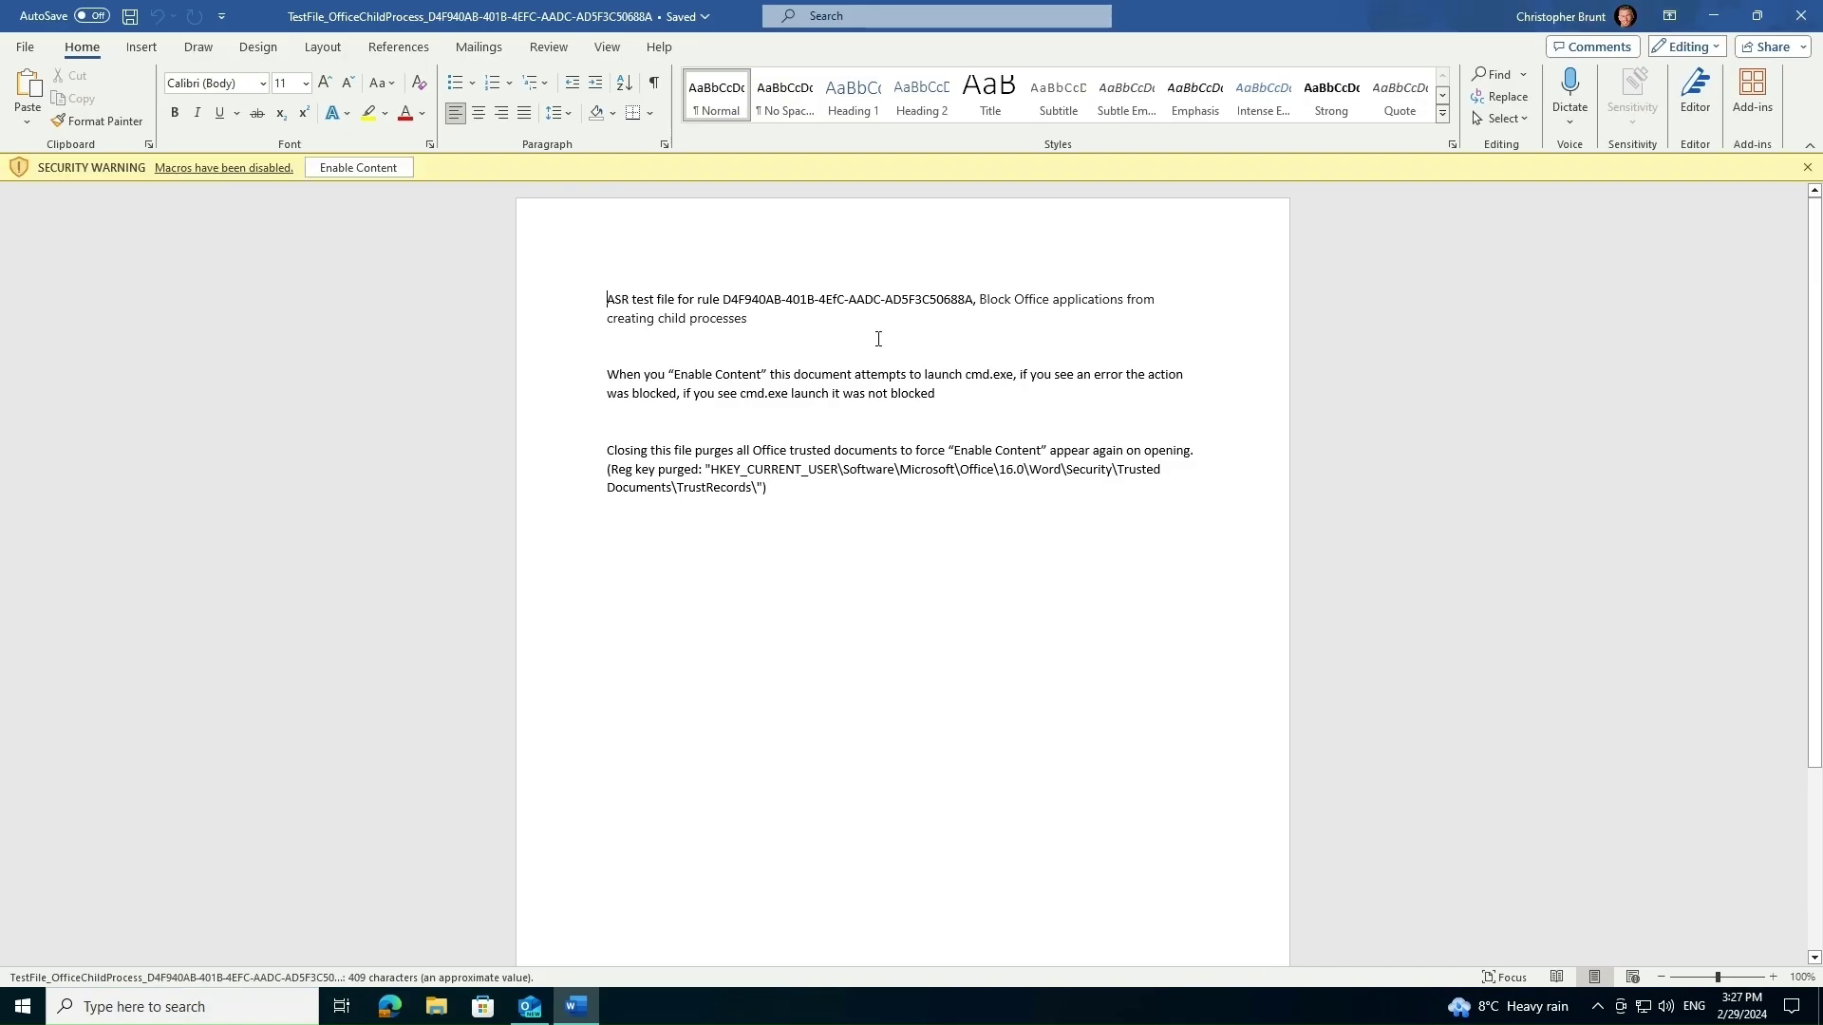
pyautogui.click(357, 169)
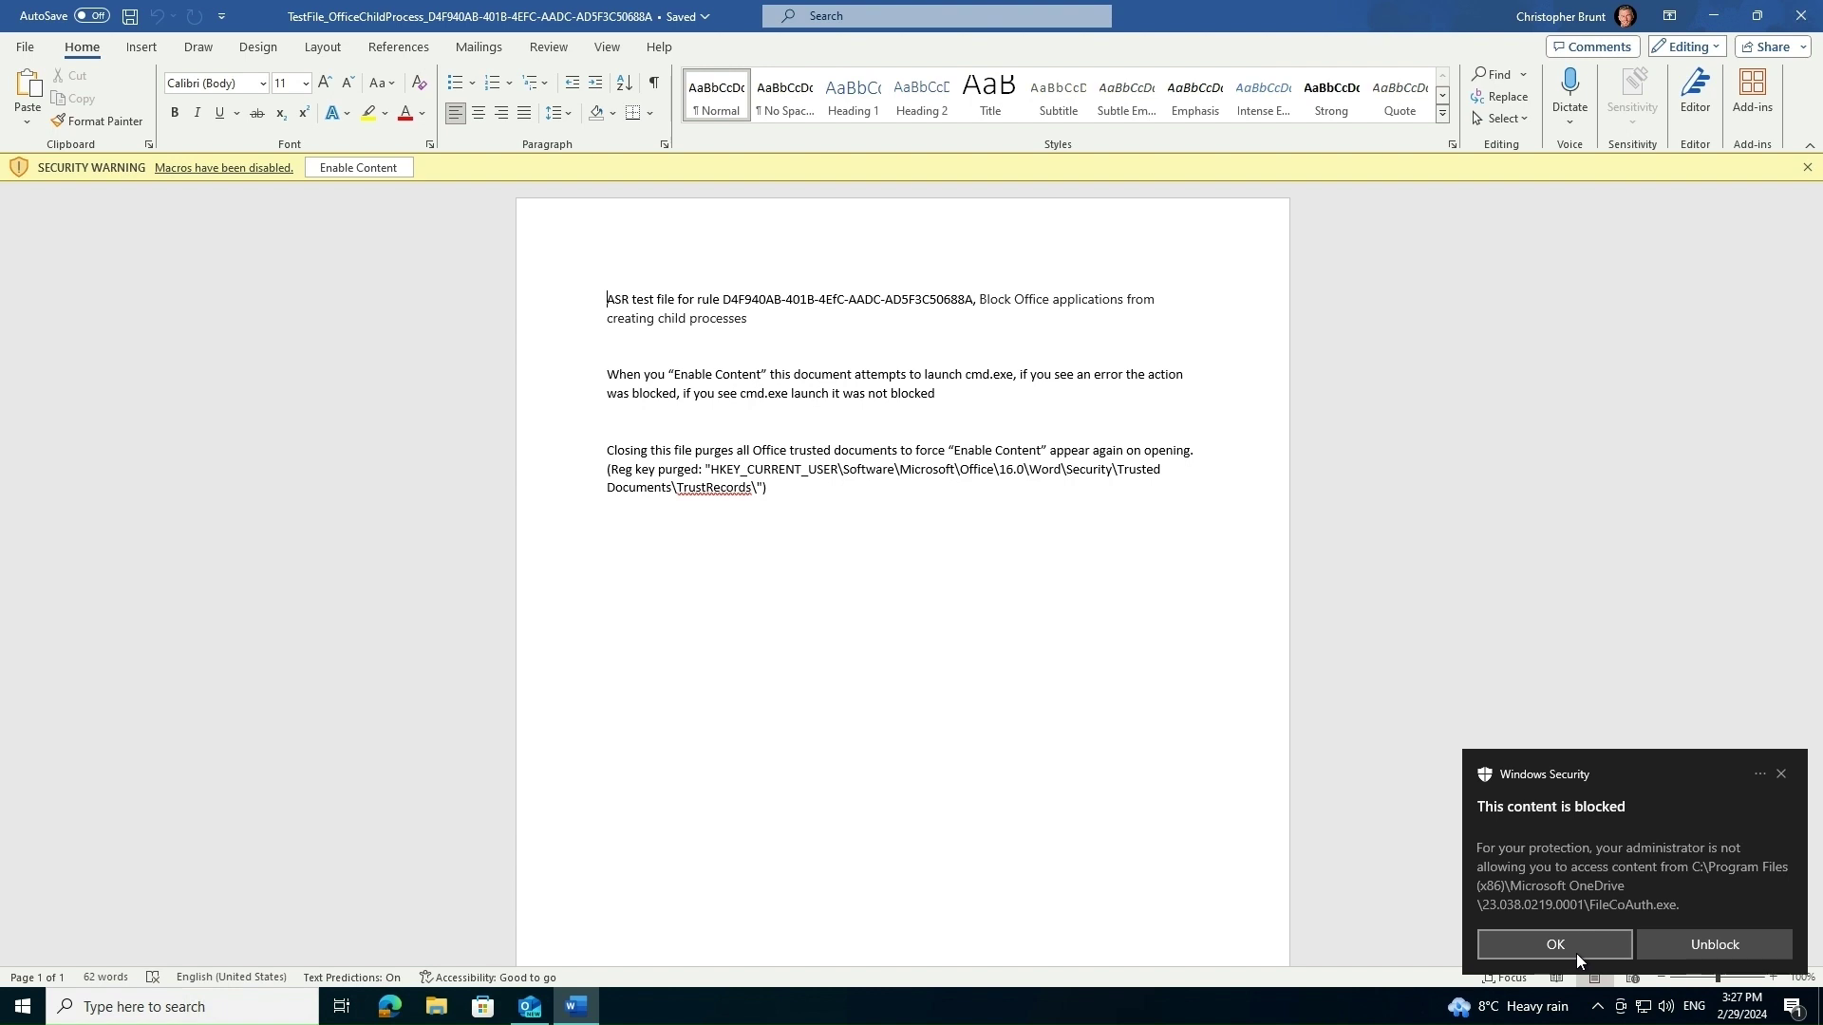
pyautogui.click(1727, 946)
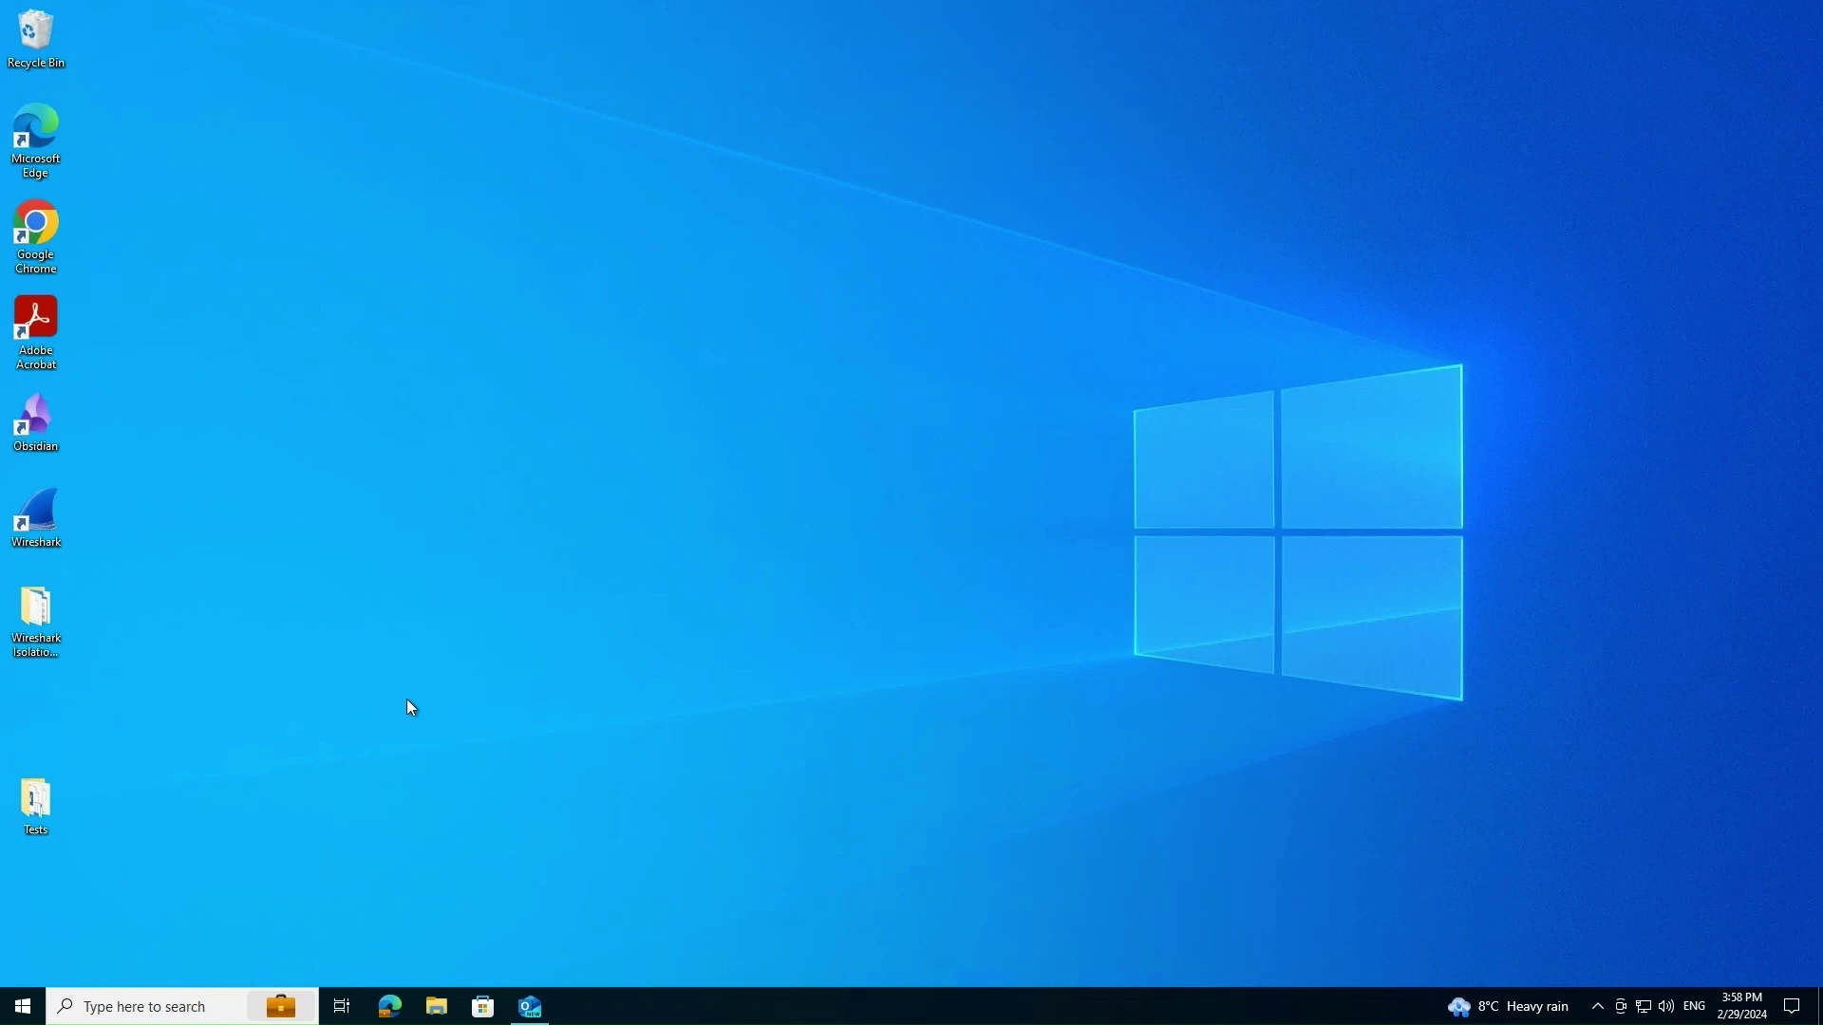
# Open the pay script inside the ps-ref archive in Tests, entering the archive password.
pyautogui.doubleClick(38, 806)
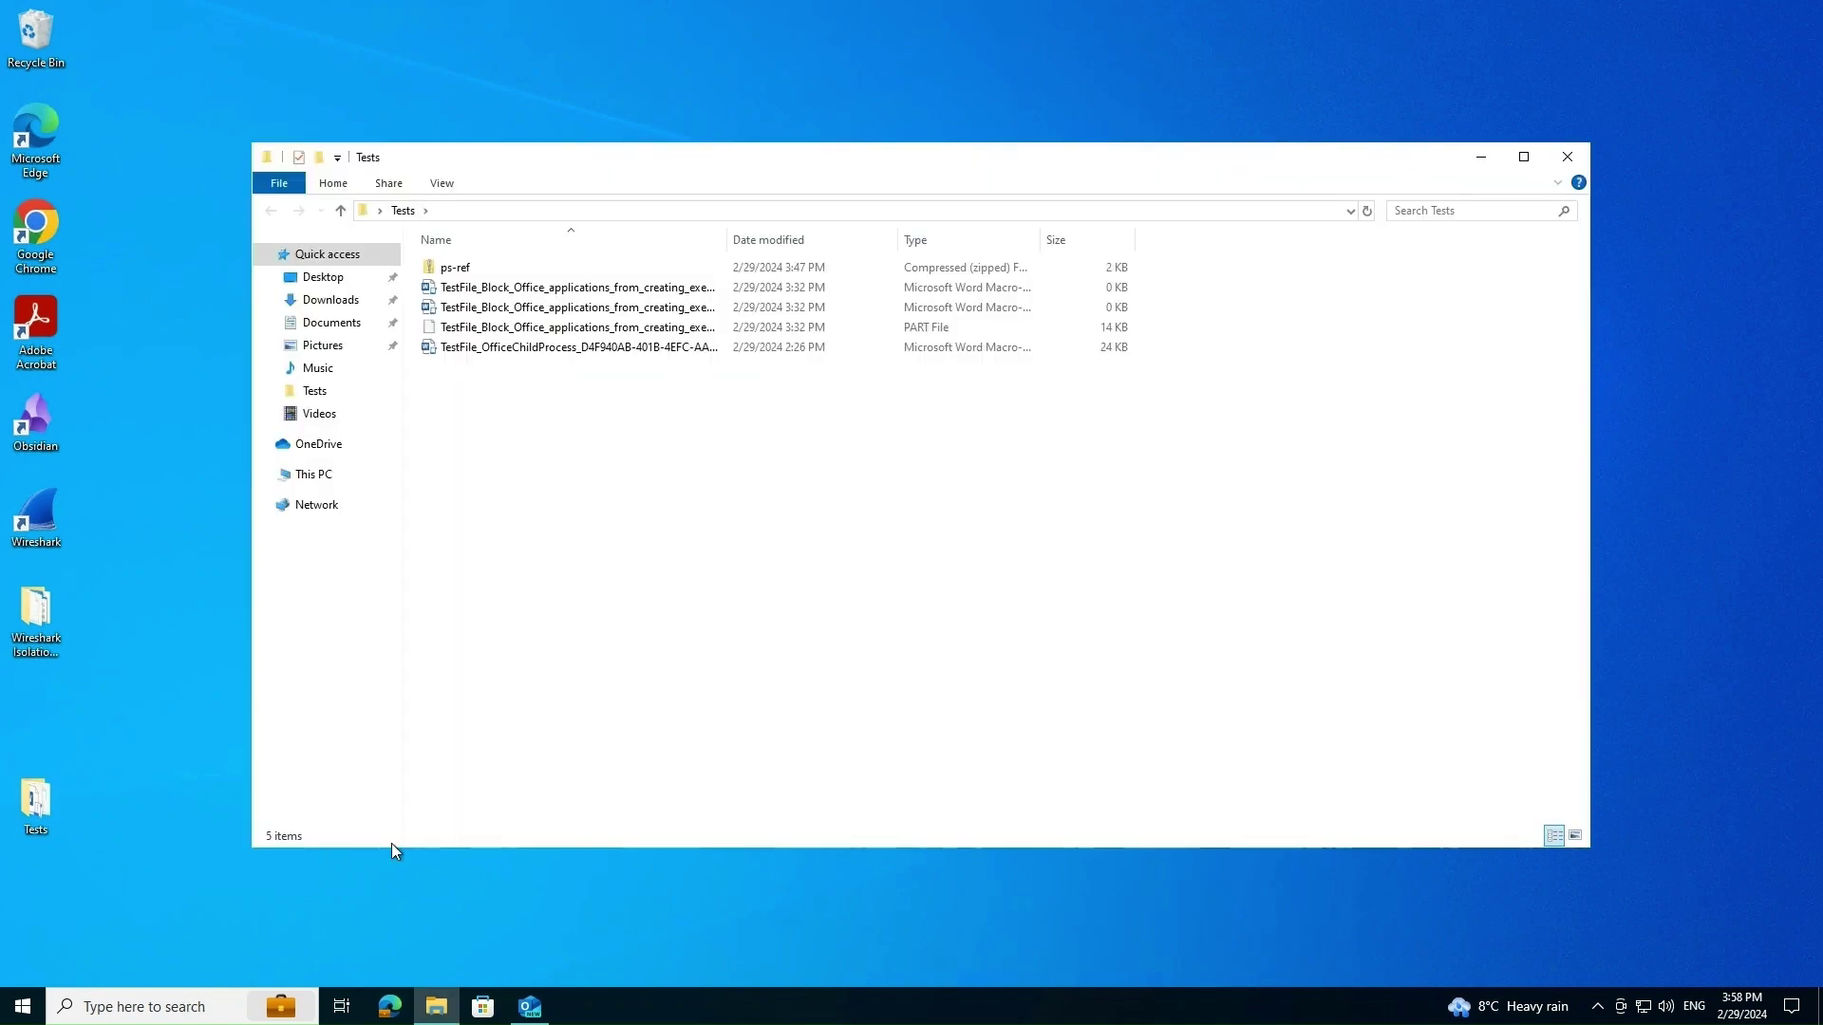
pyautogui.click(470, 272)
pyautogui.doubleClick(469, 269)
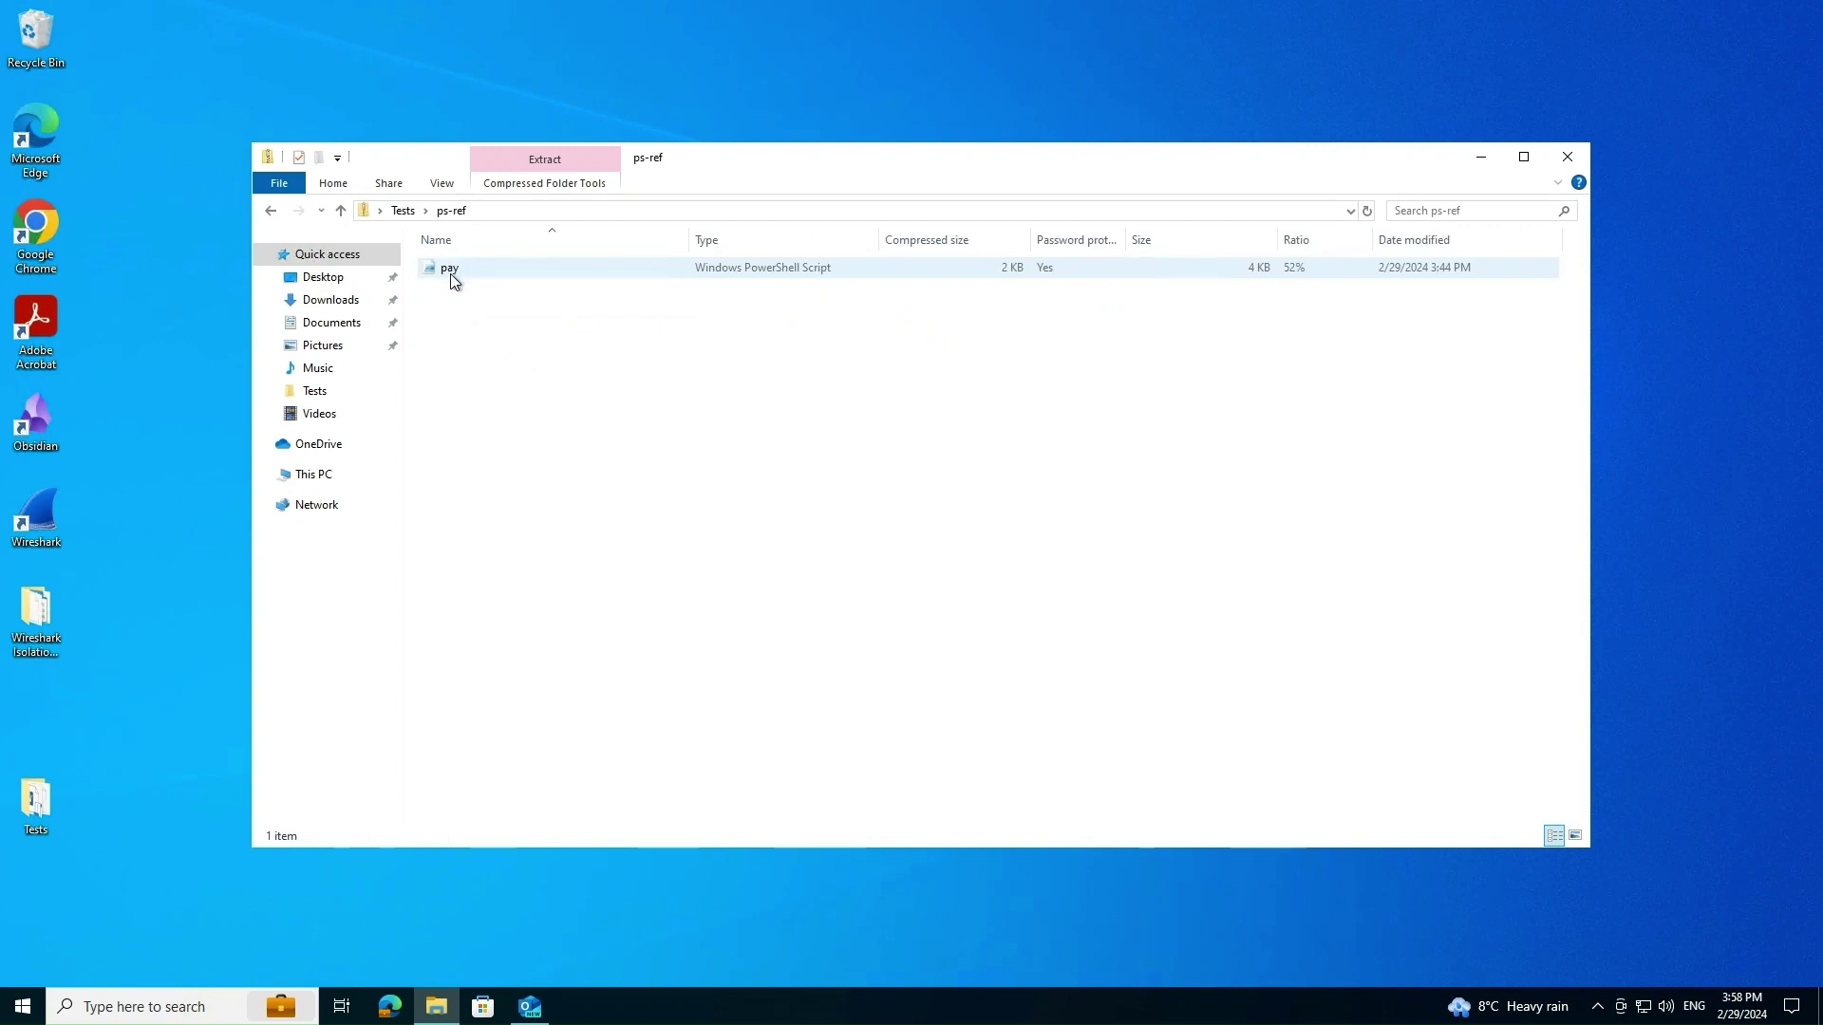
pyautogui.rightClick(454, 270)
pyautogui.click(489, 281)
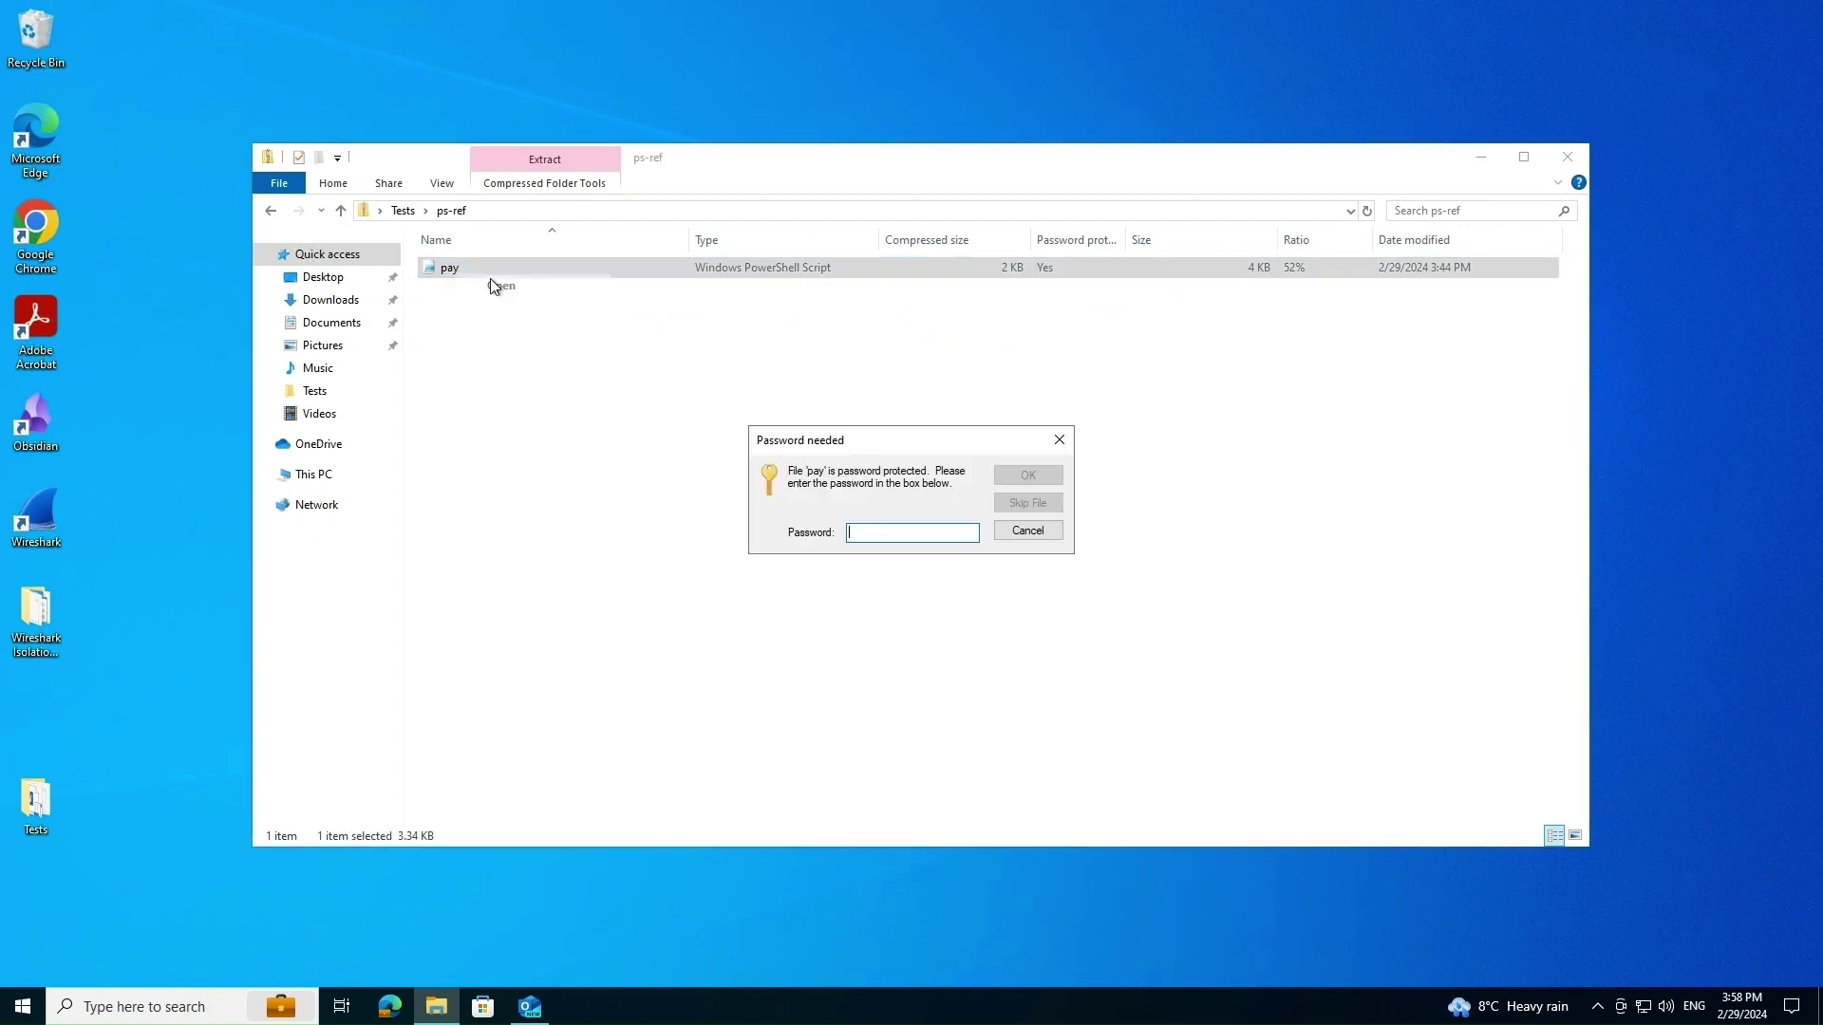
pyautogui.write('test')
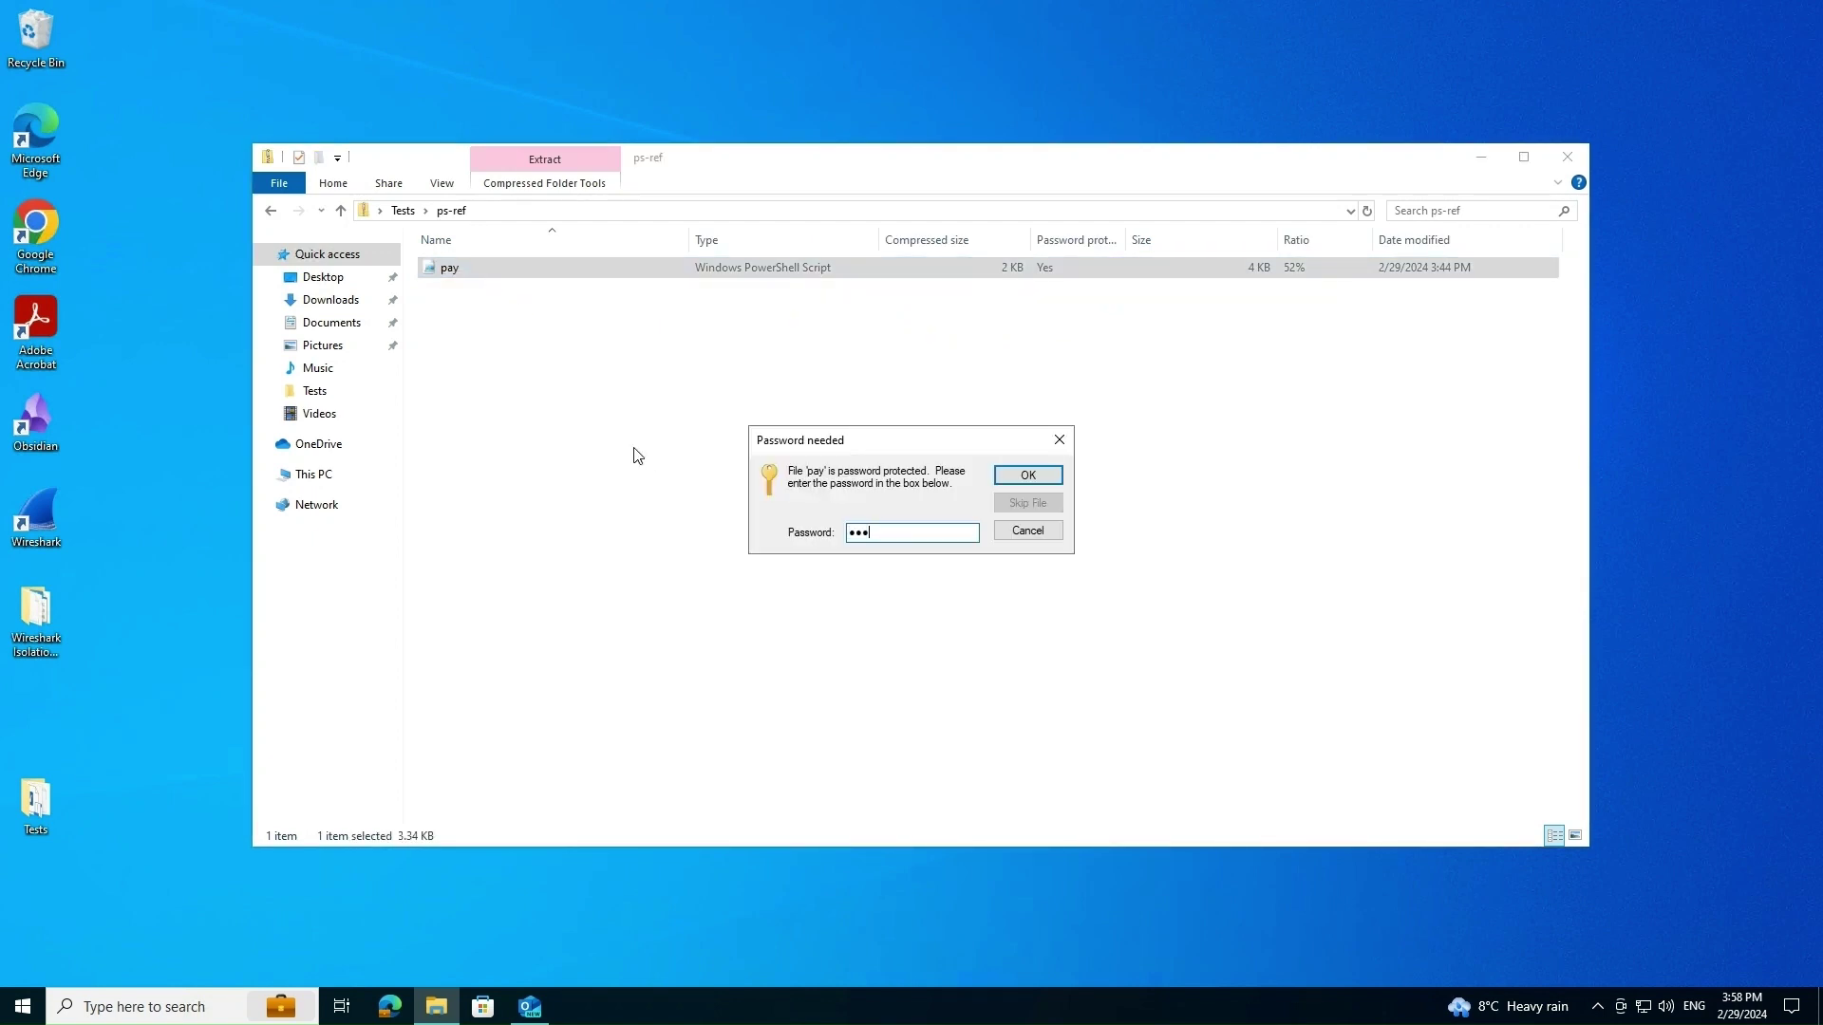
pyautogui.press('Return')
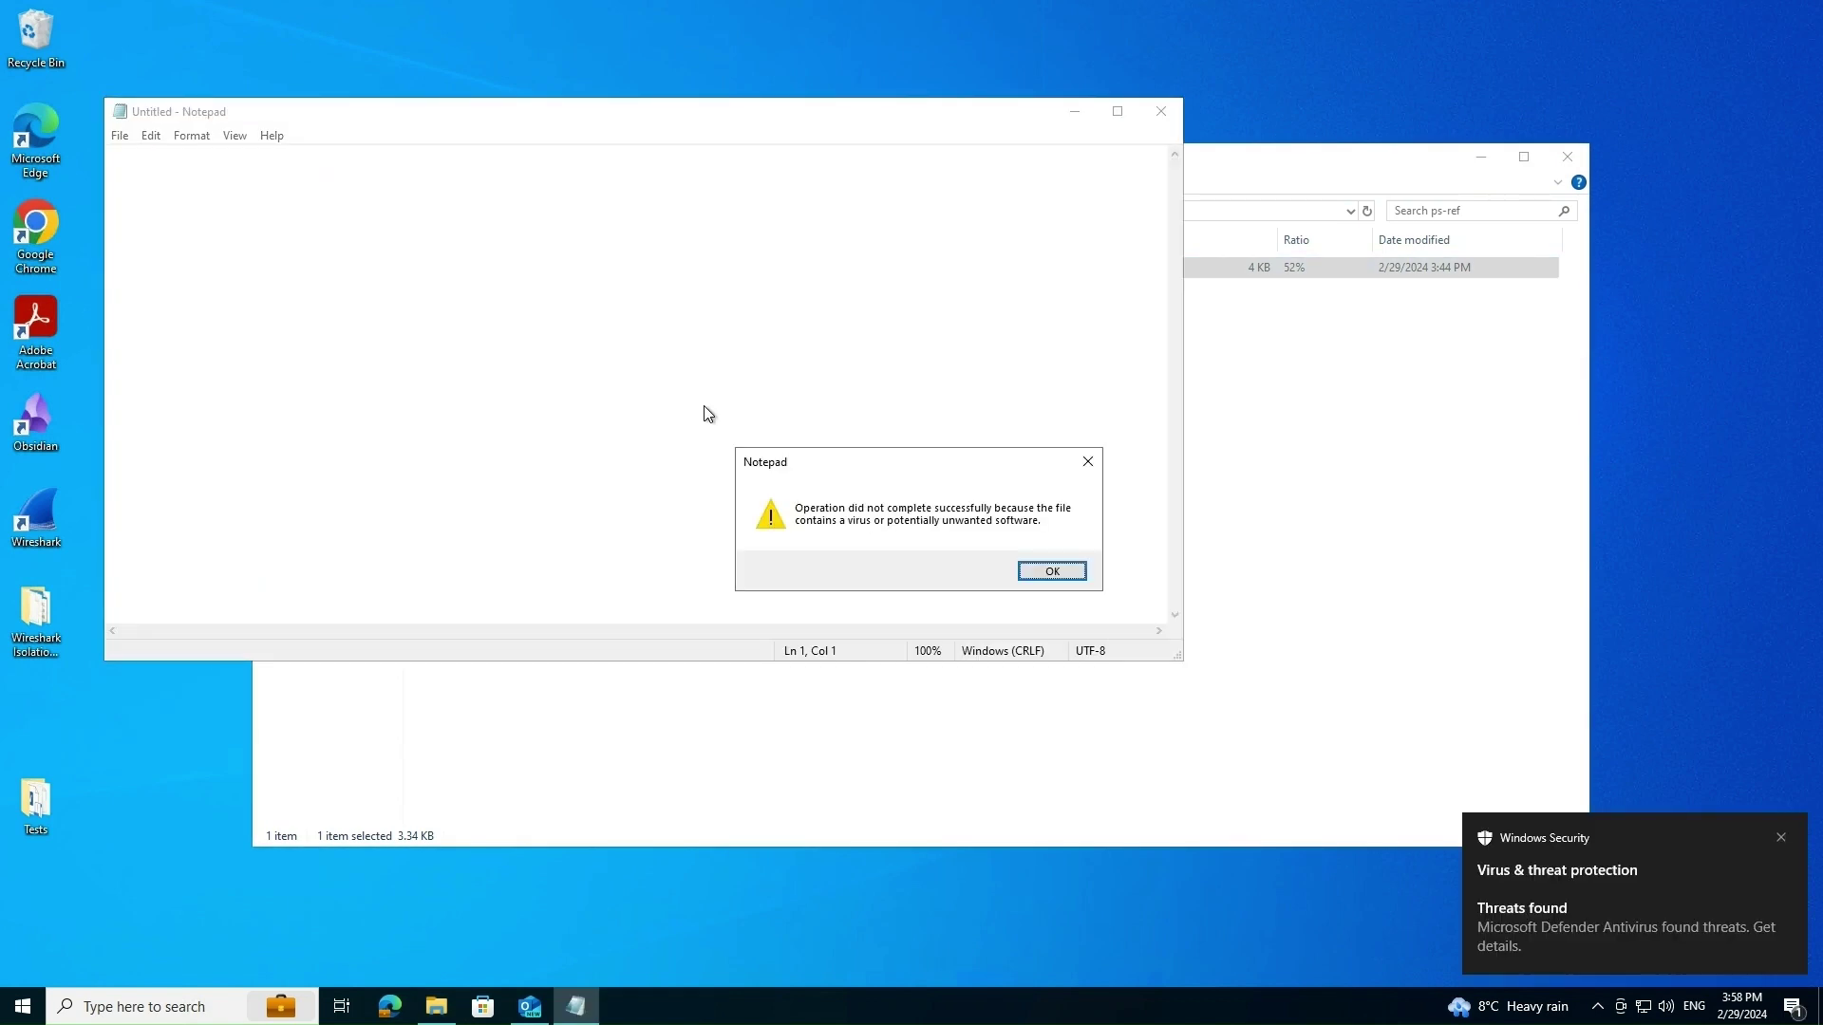
# Open the TrojanDropper:PowerShell/Ploty.C detection and try its Remove and Allow on device actions.
pyautogui.click(1543, 909)
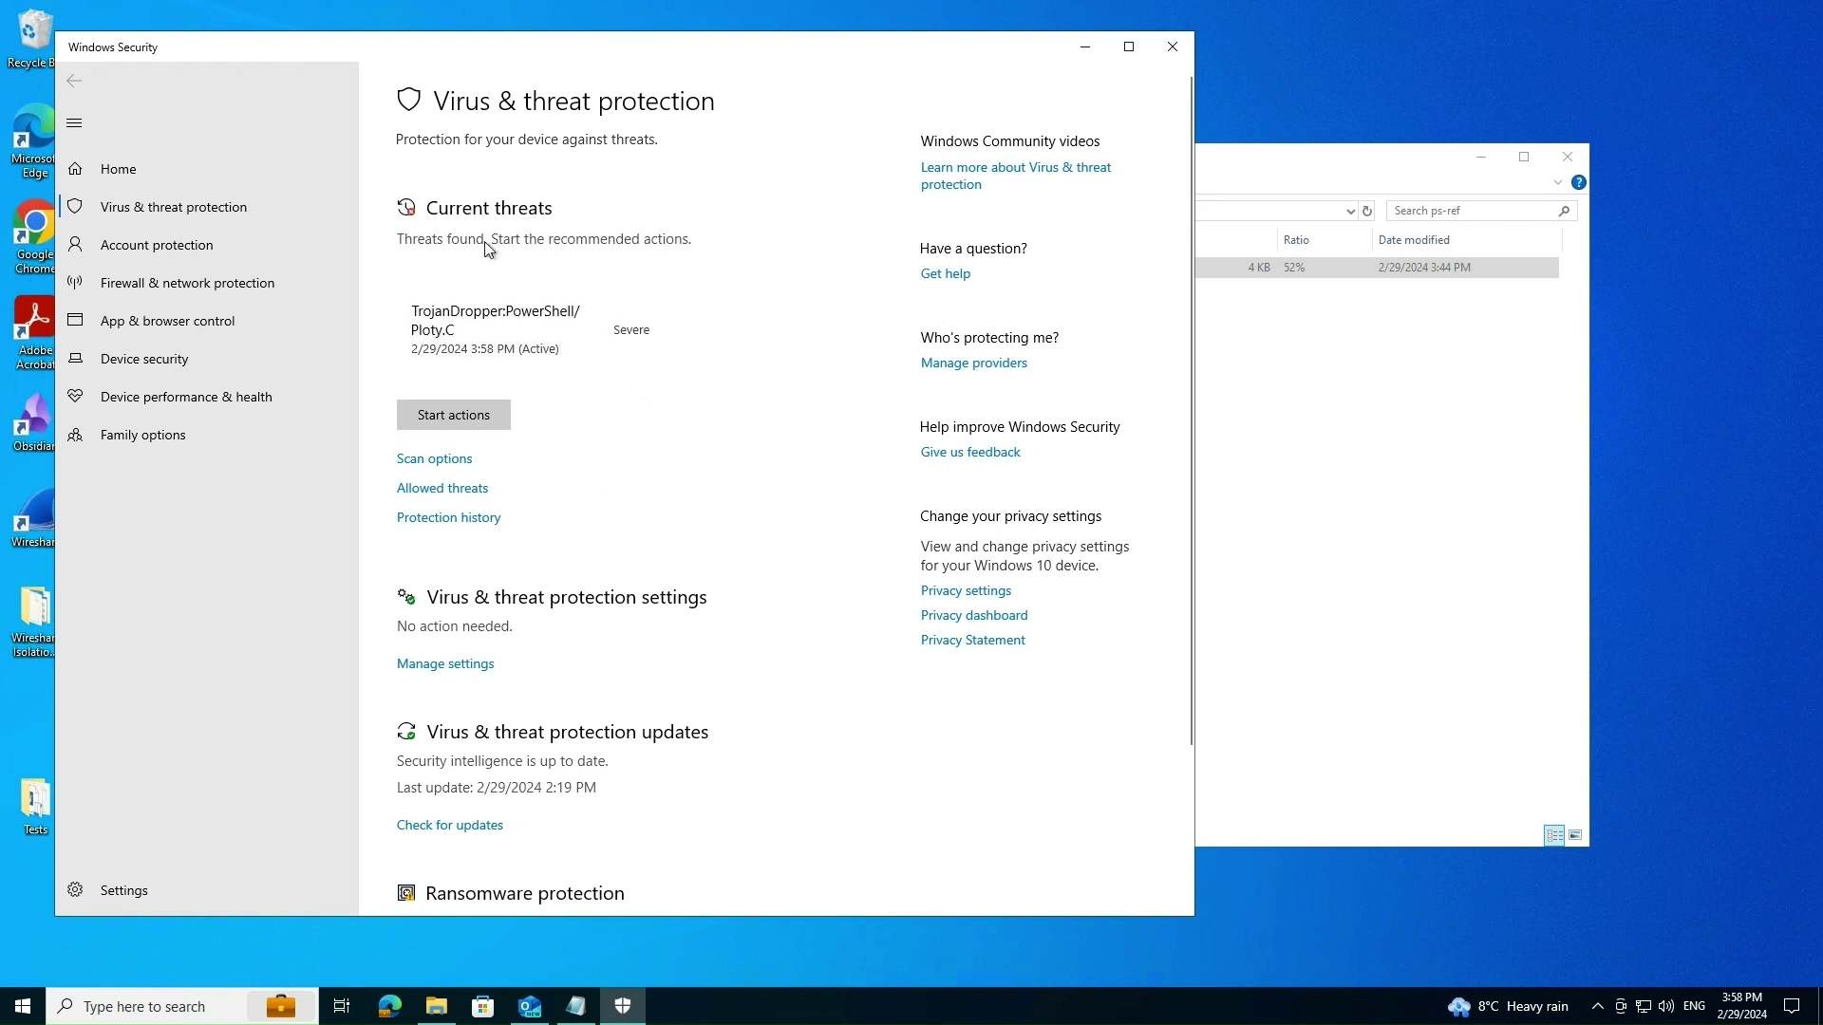
pyautogui.click(667, 331)
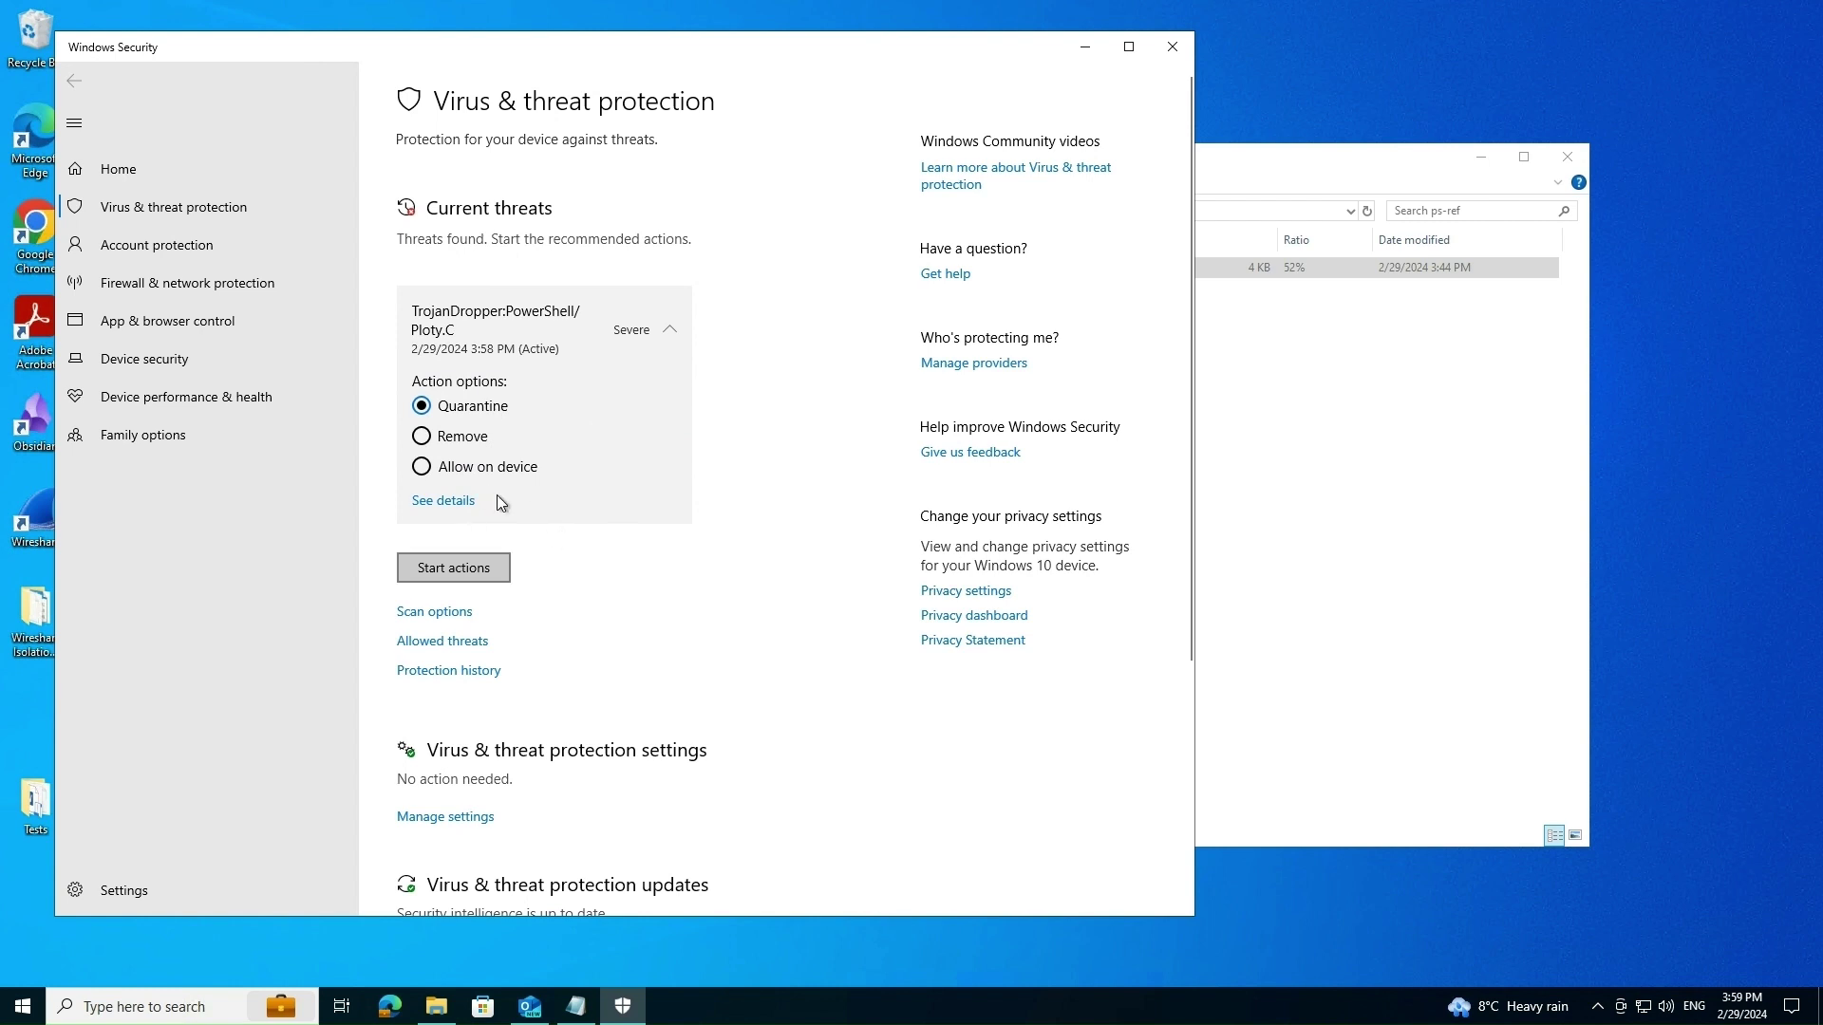
pyautogui.click(479, 443)
pyautogui.click(497, 471)
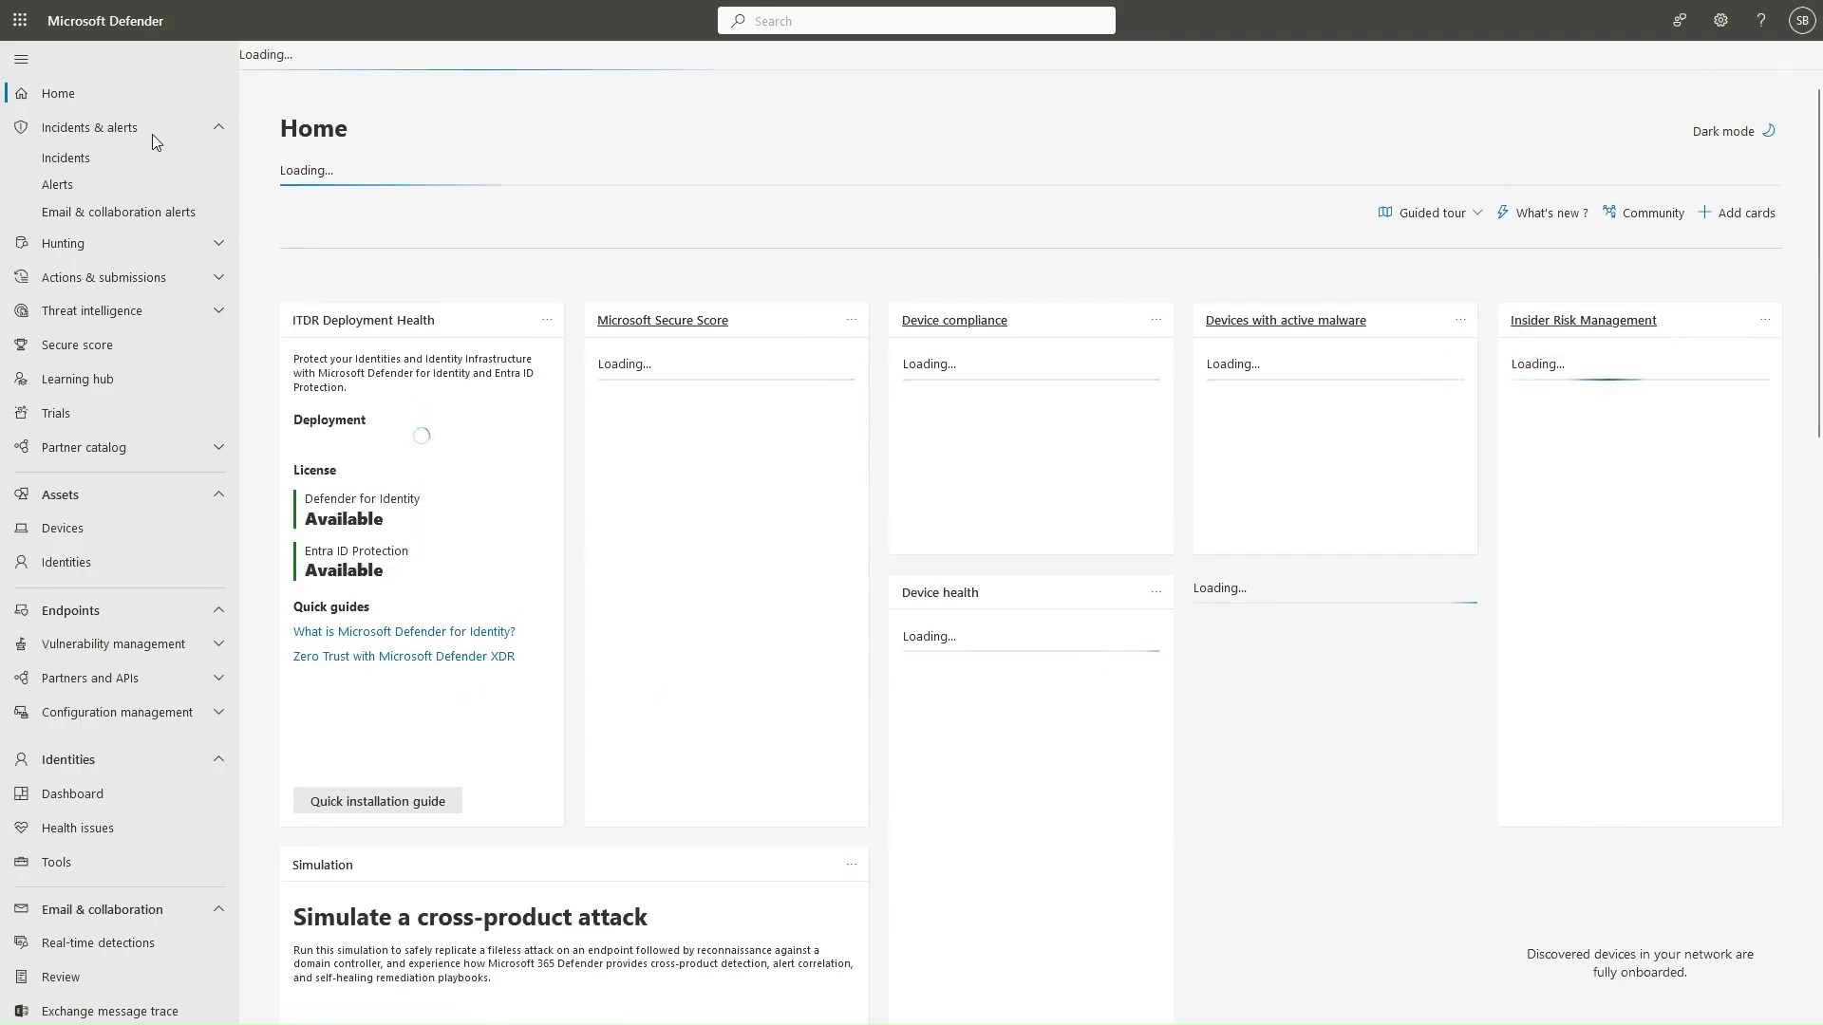
# From the newest incident, open the Meterpreter post-exploitation tool alert, whose story shows pay.ps1 marked Prevented.
pyautogui.click(215, 167)
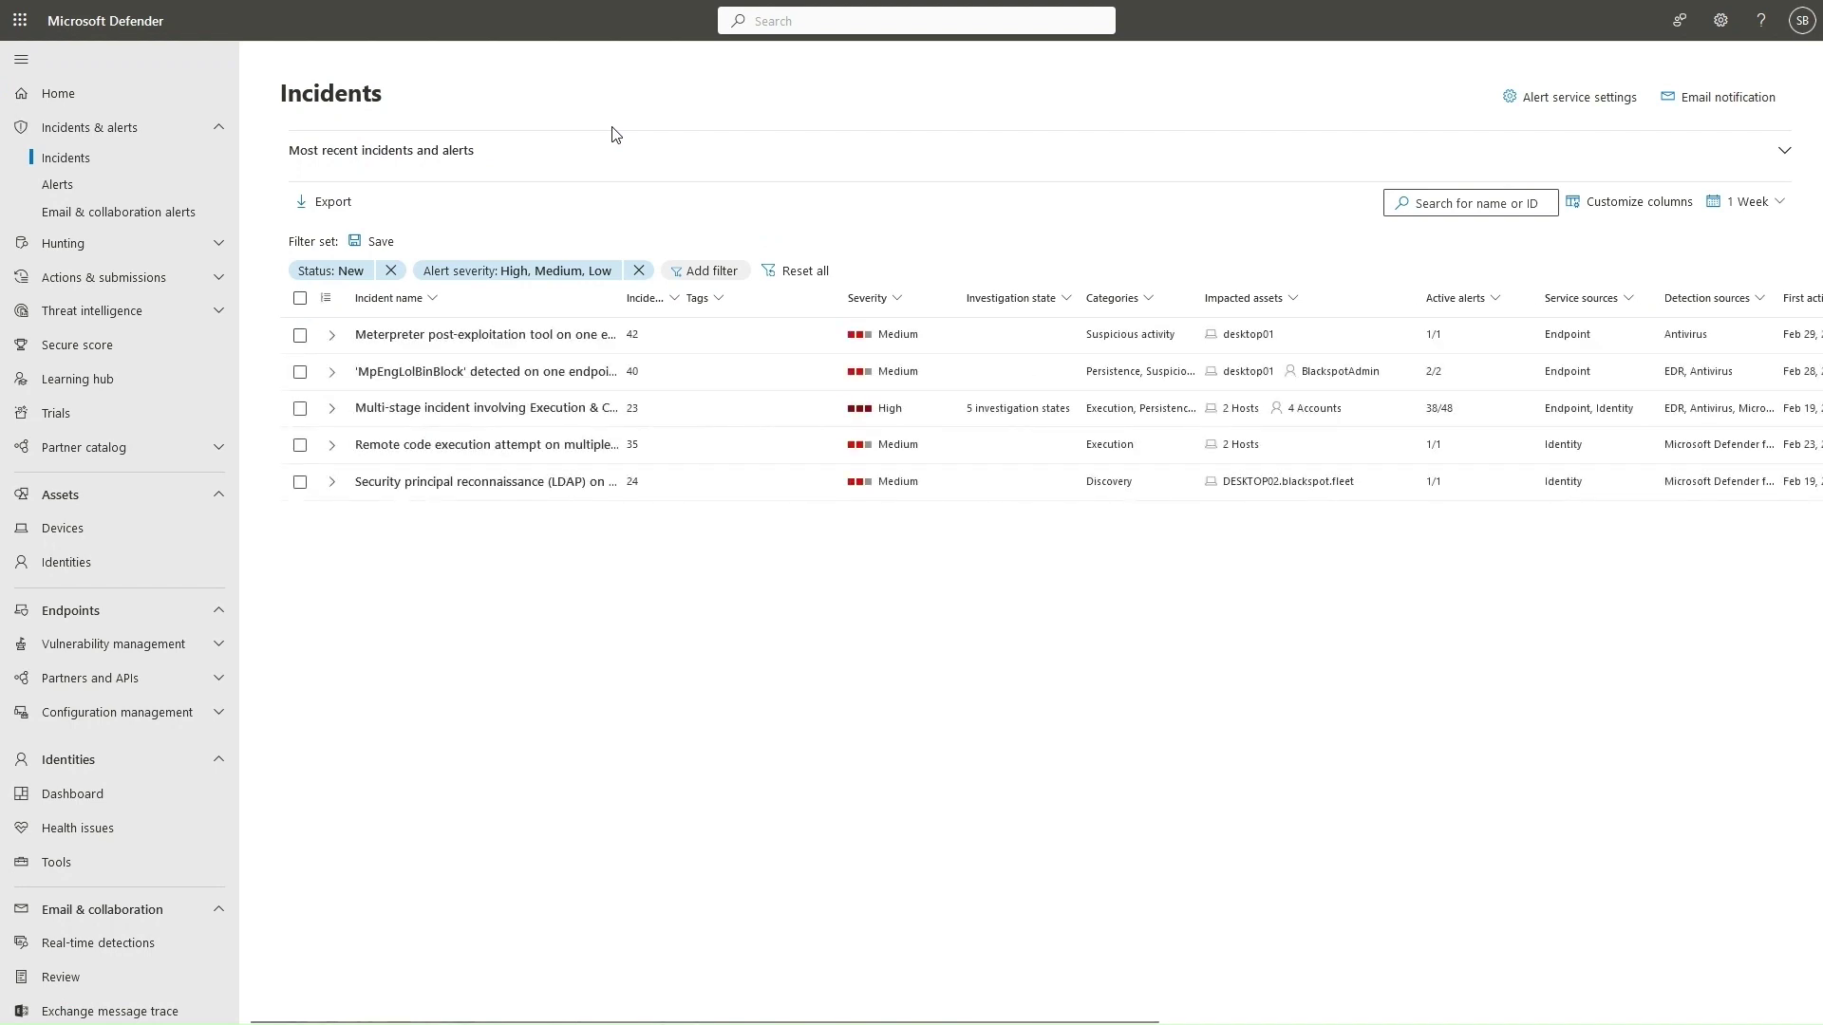
pyautogui.click(333, 338)
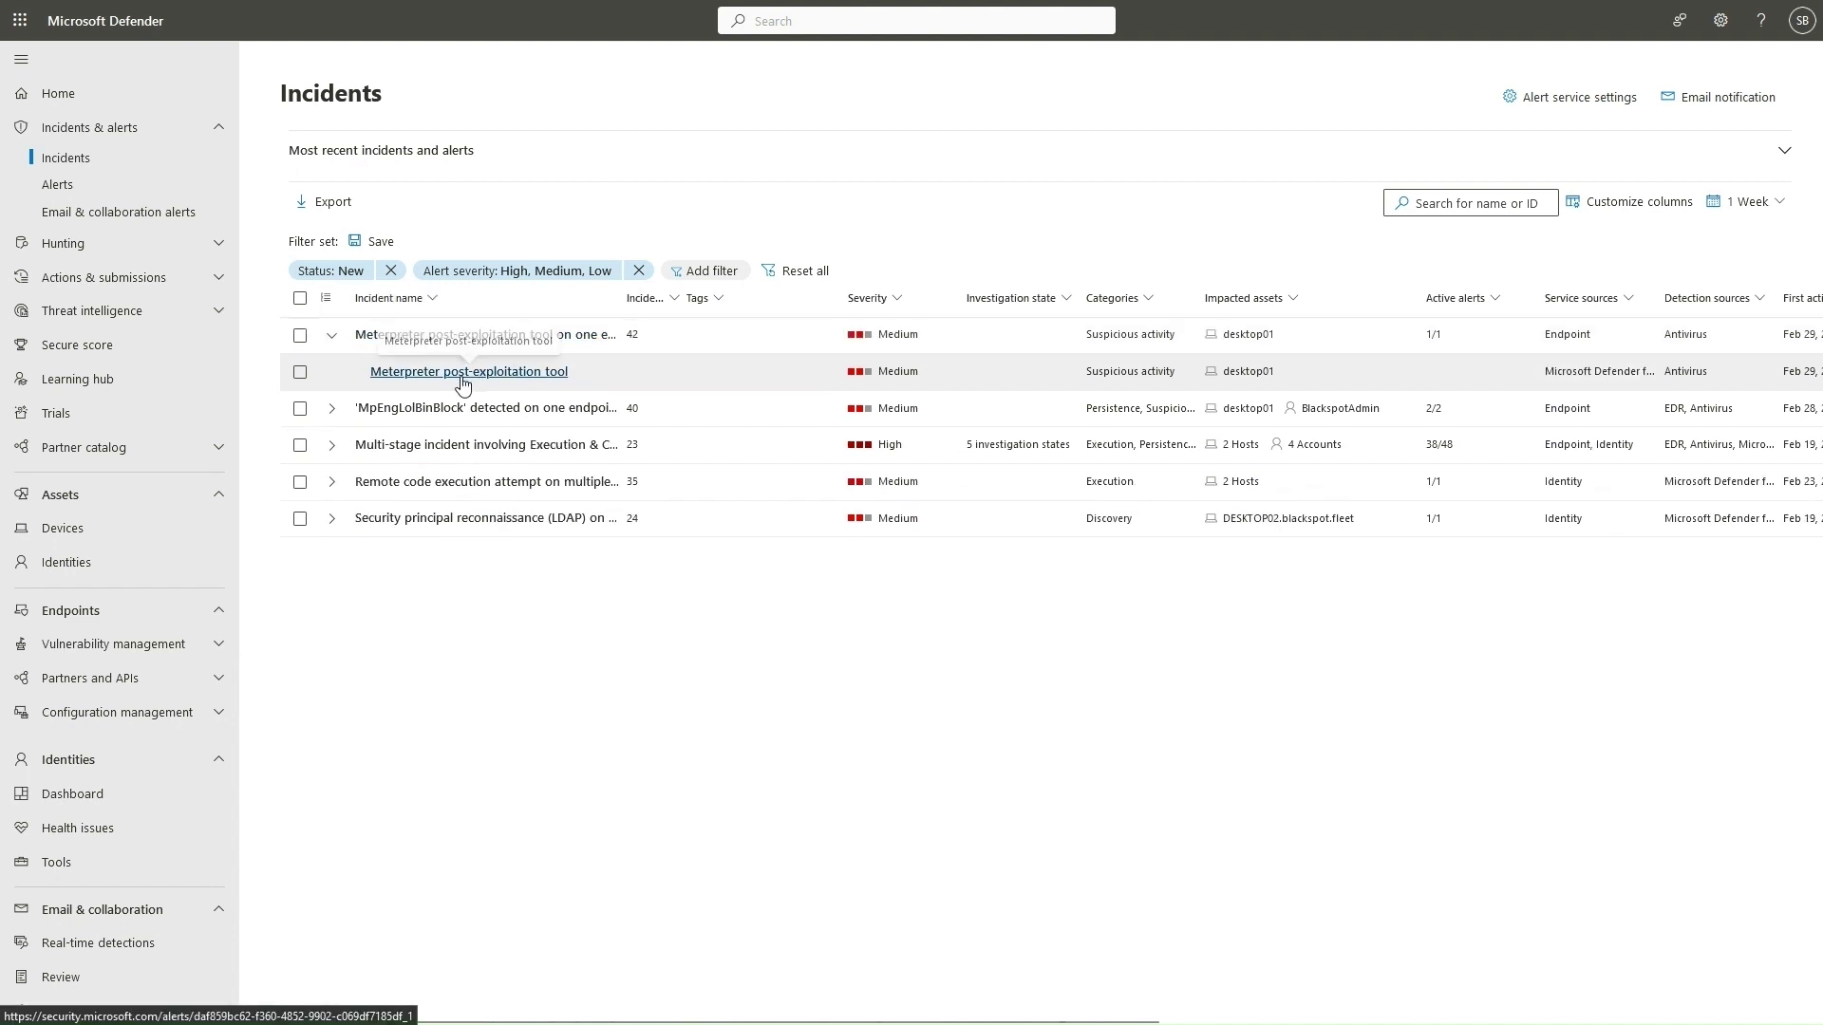
pyautogui.click(461, 372)
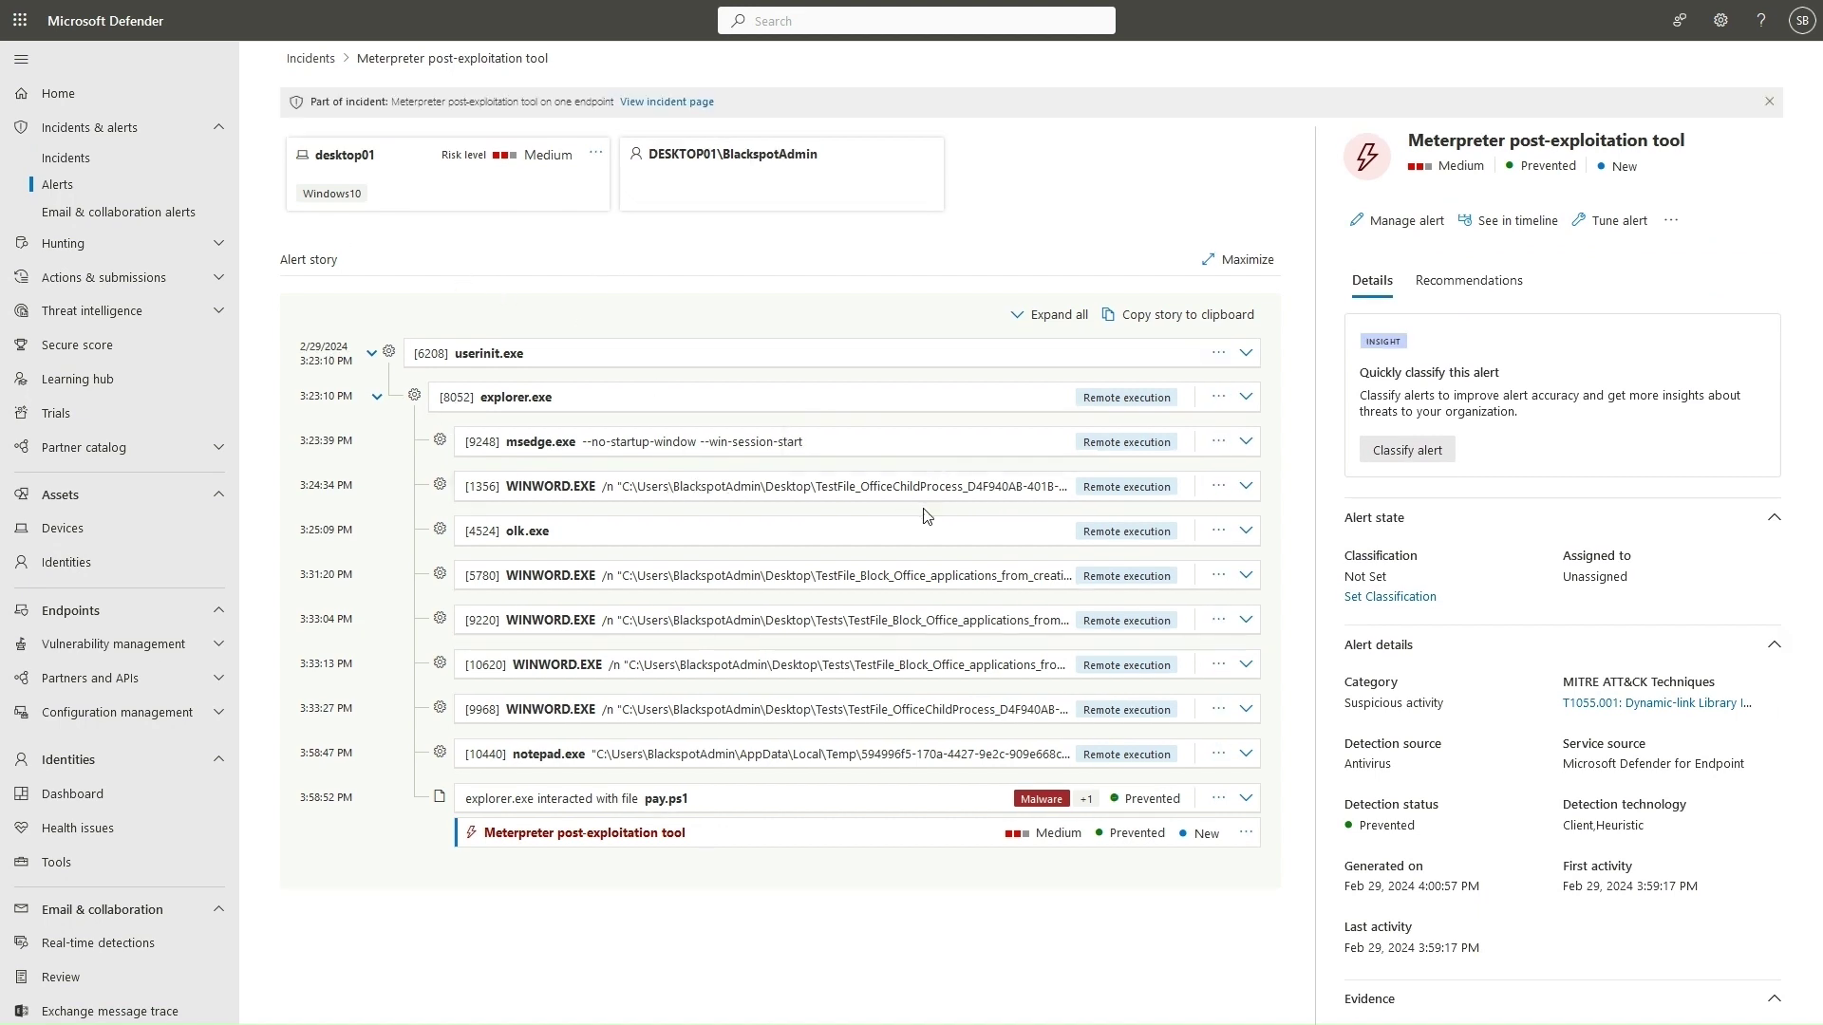
# Expand the WINWORD.EXE and [5780] WINWORD.EXE process rows in the alert story.
pyautogui.click(1245, 486)
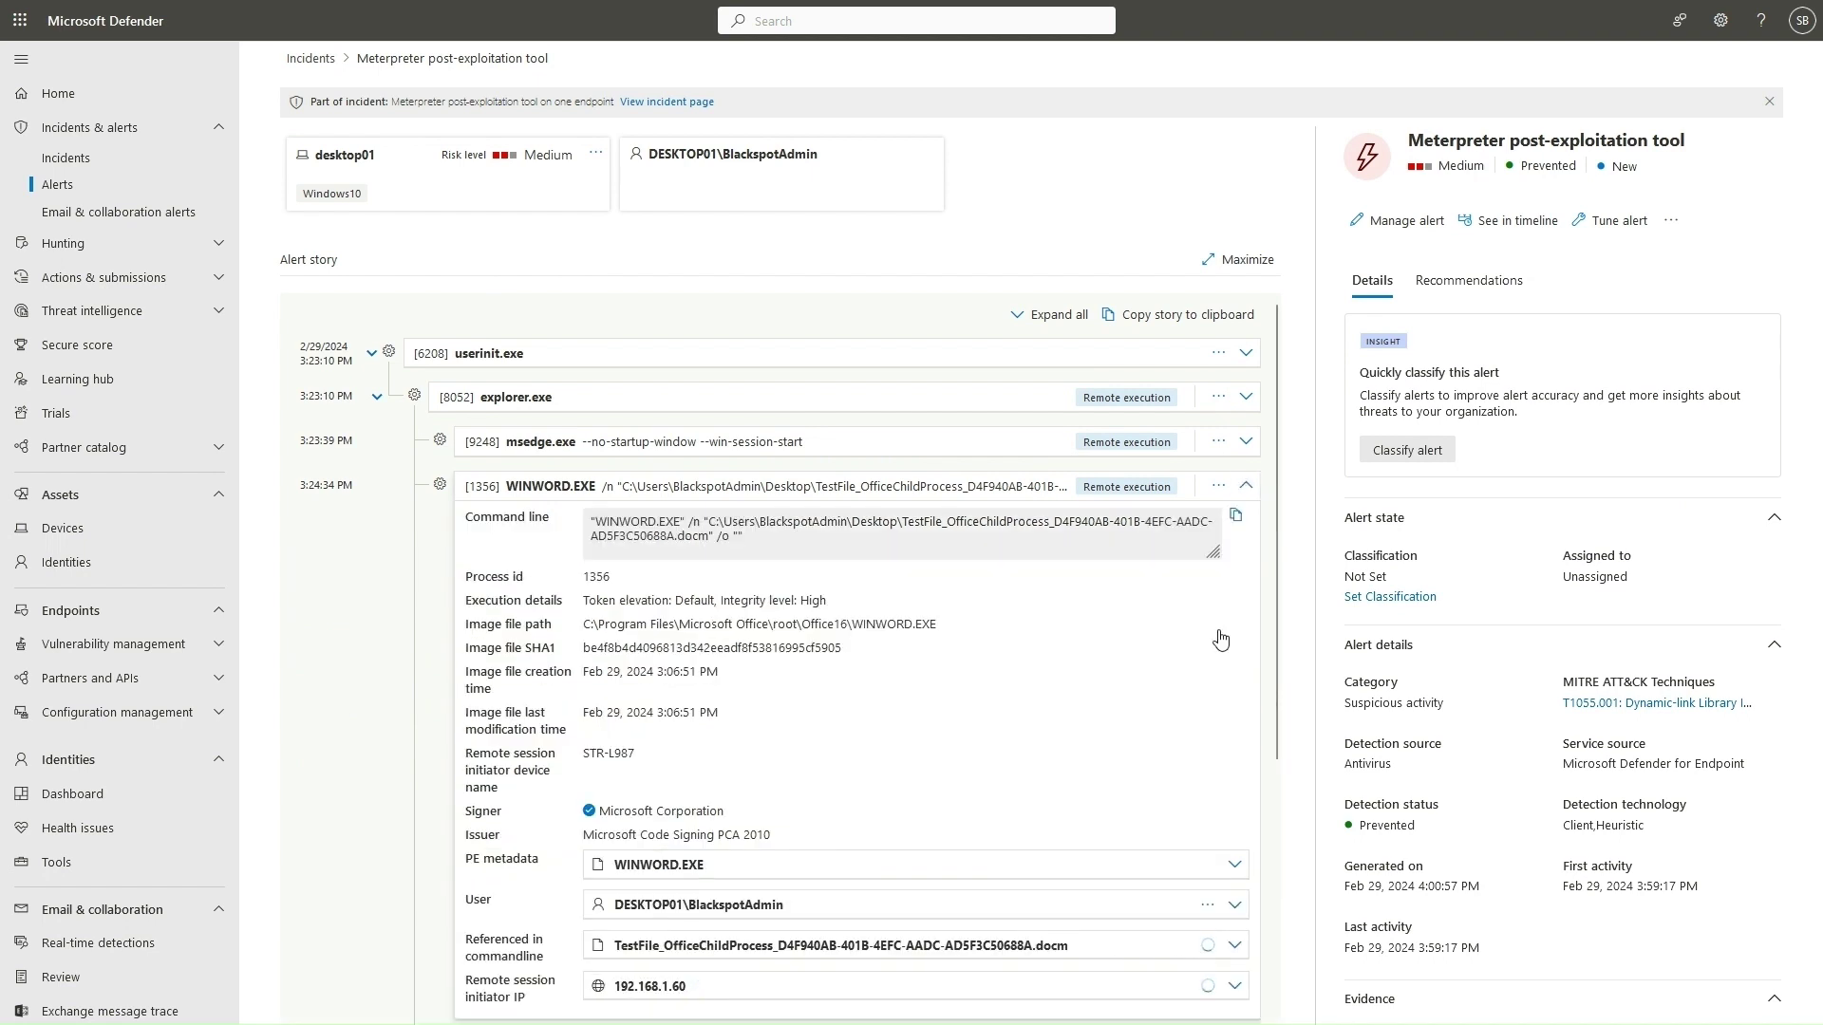
pyautogui.scroll(-1, 854, 617)
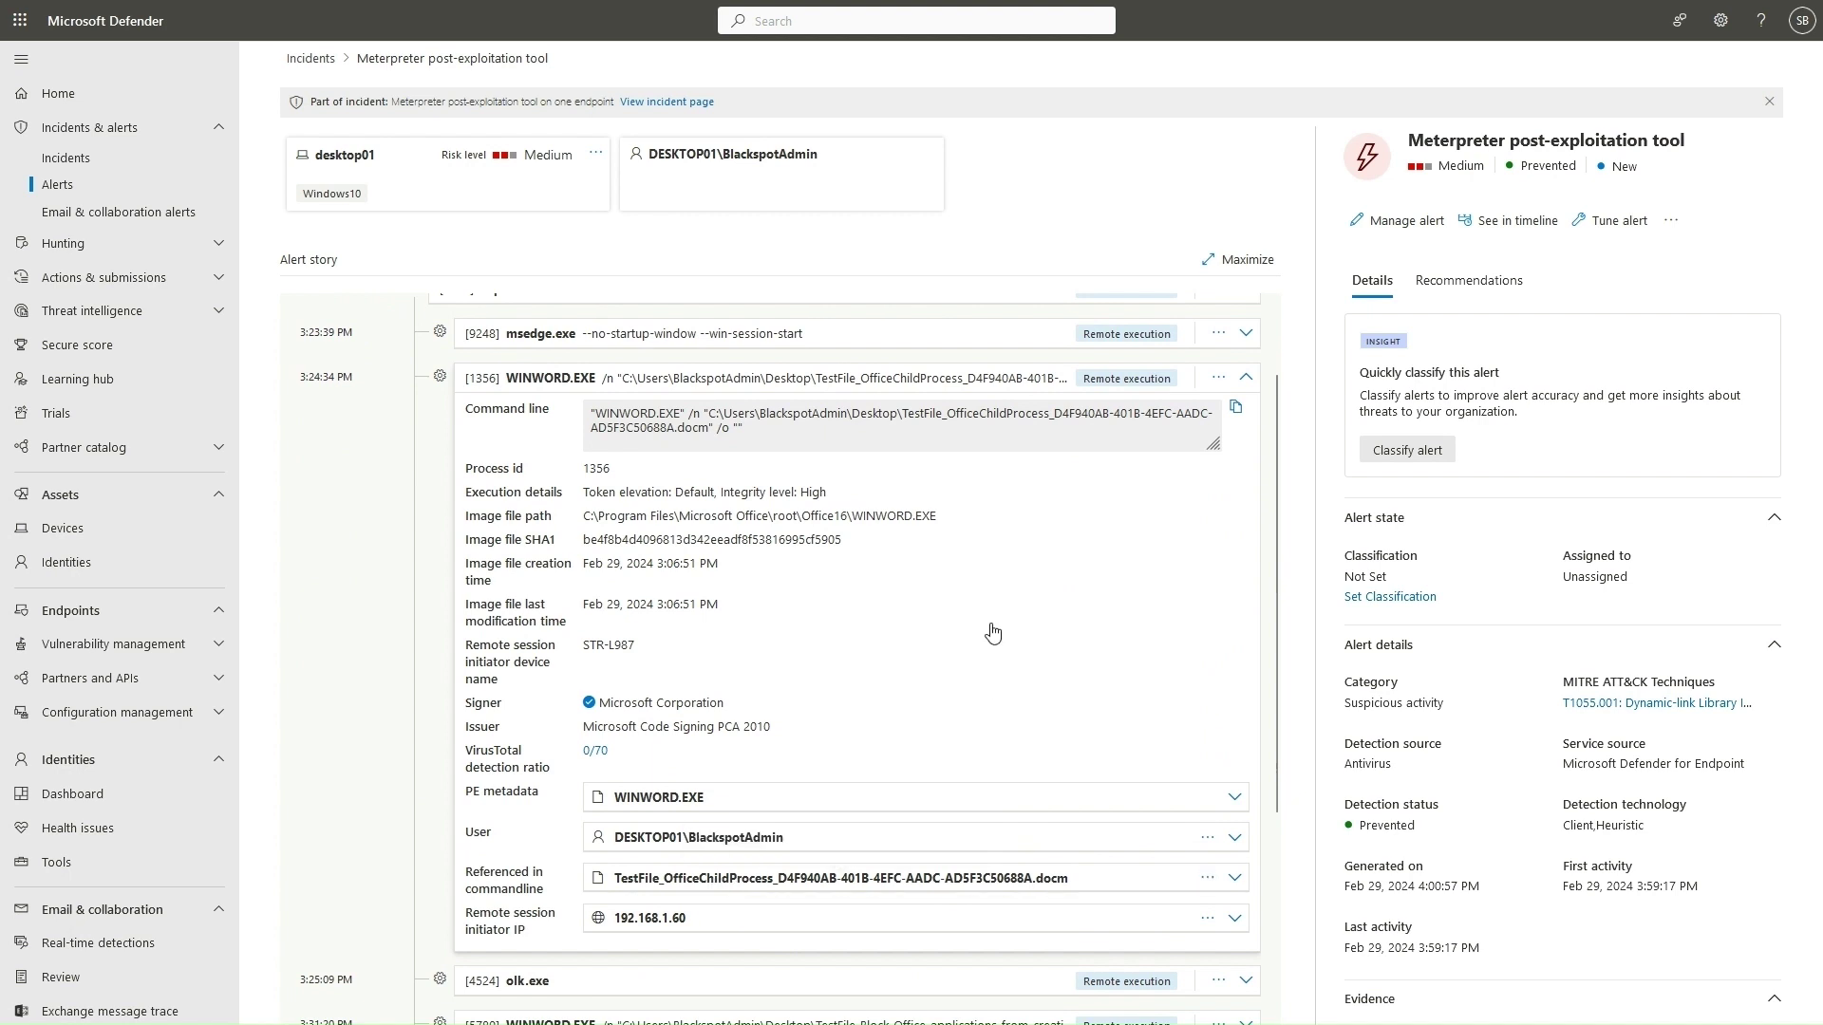
pyautogui.scroll(-2, 958, 631)
pyautogui.scroll(-1, 958, 631)
pyautogui.click(1246, 695)
pyautogui.scroll(-1, 740, 664)
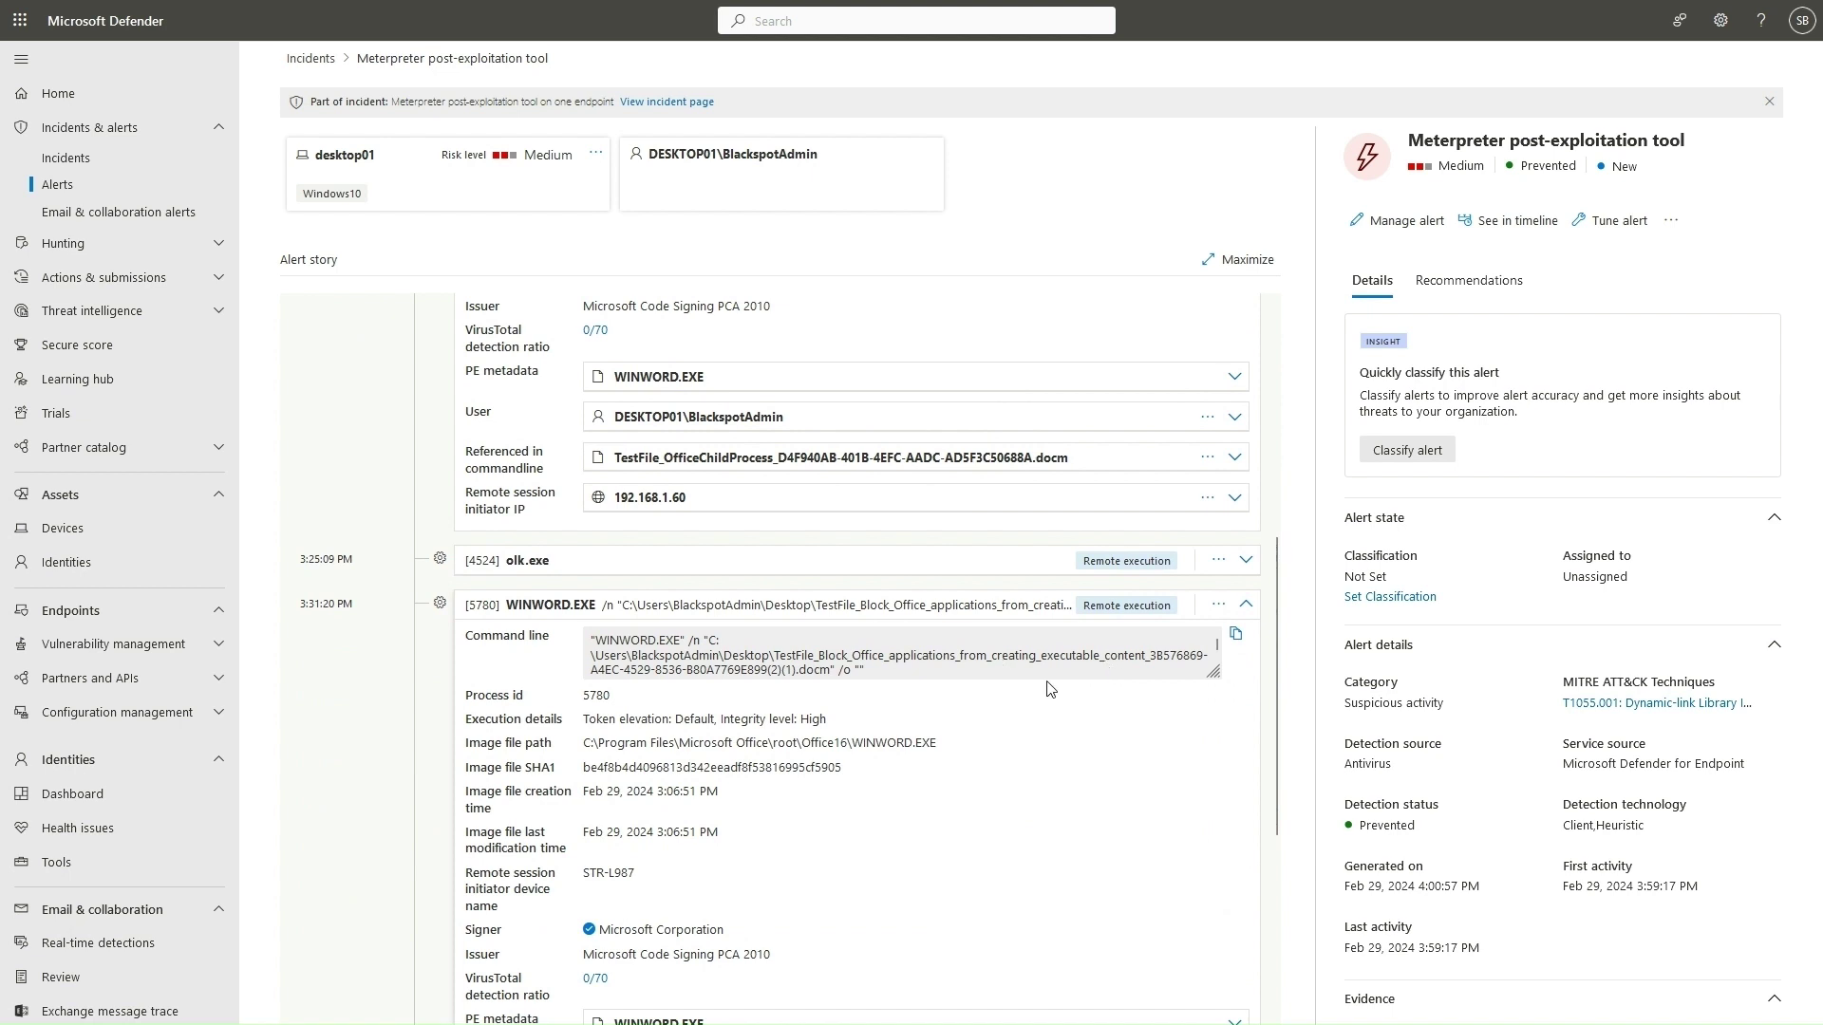
pyautogui.scroll(-1, 800, 675)
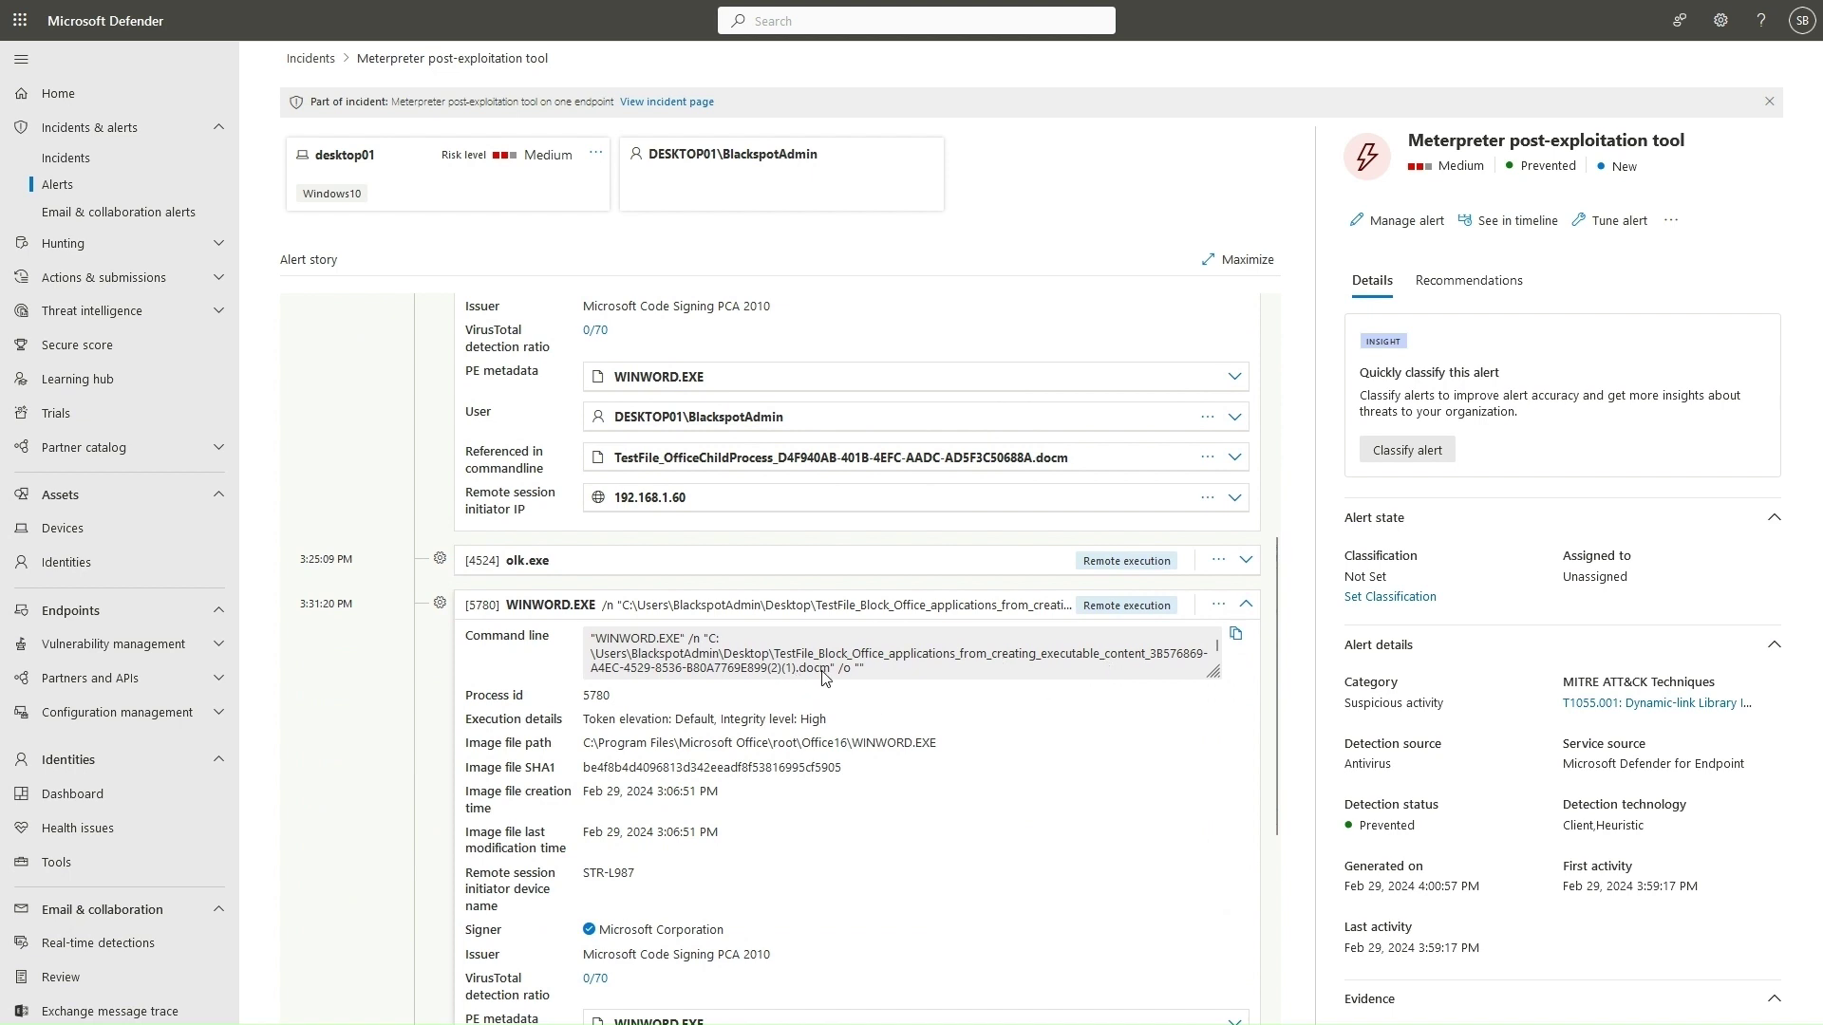
pyautogui.scroll(-5, 1001, 684)
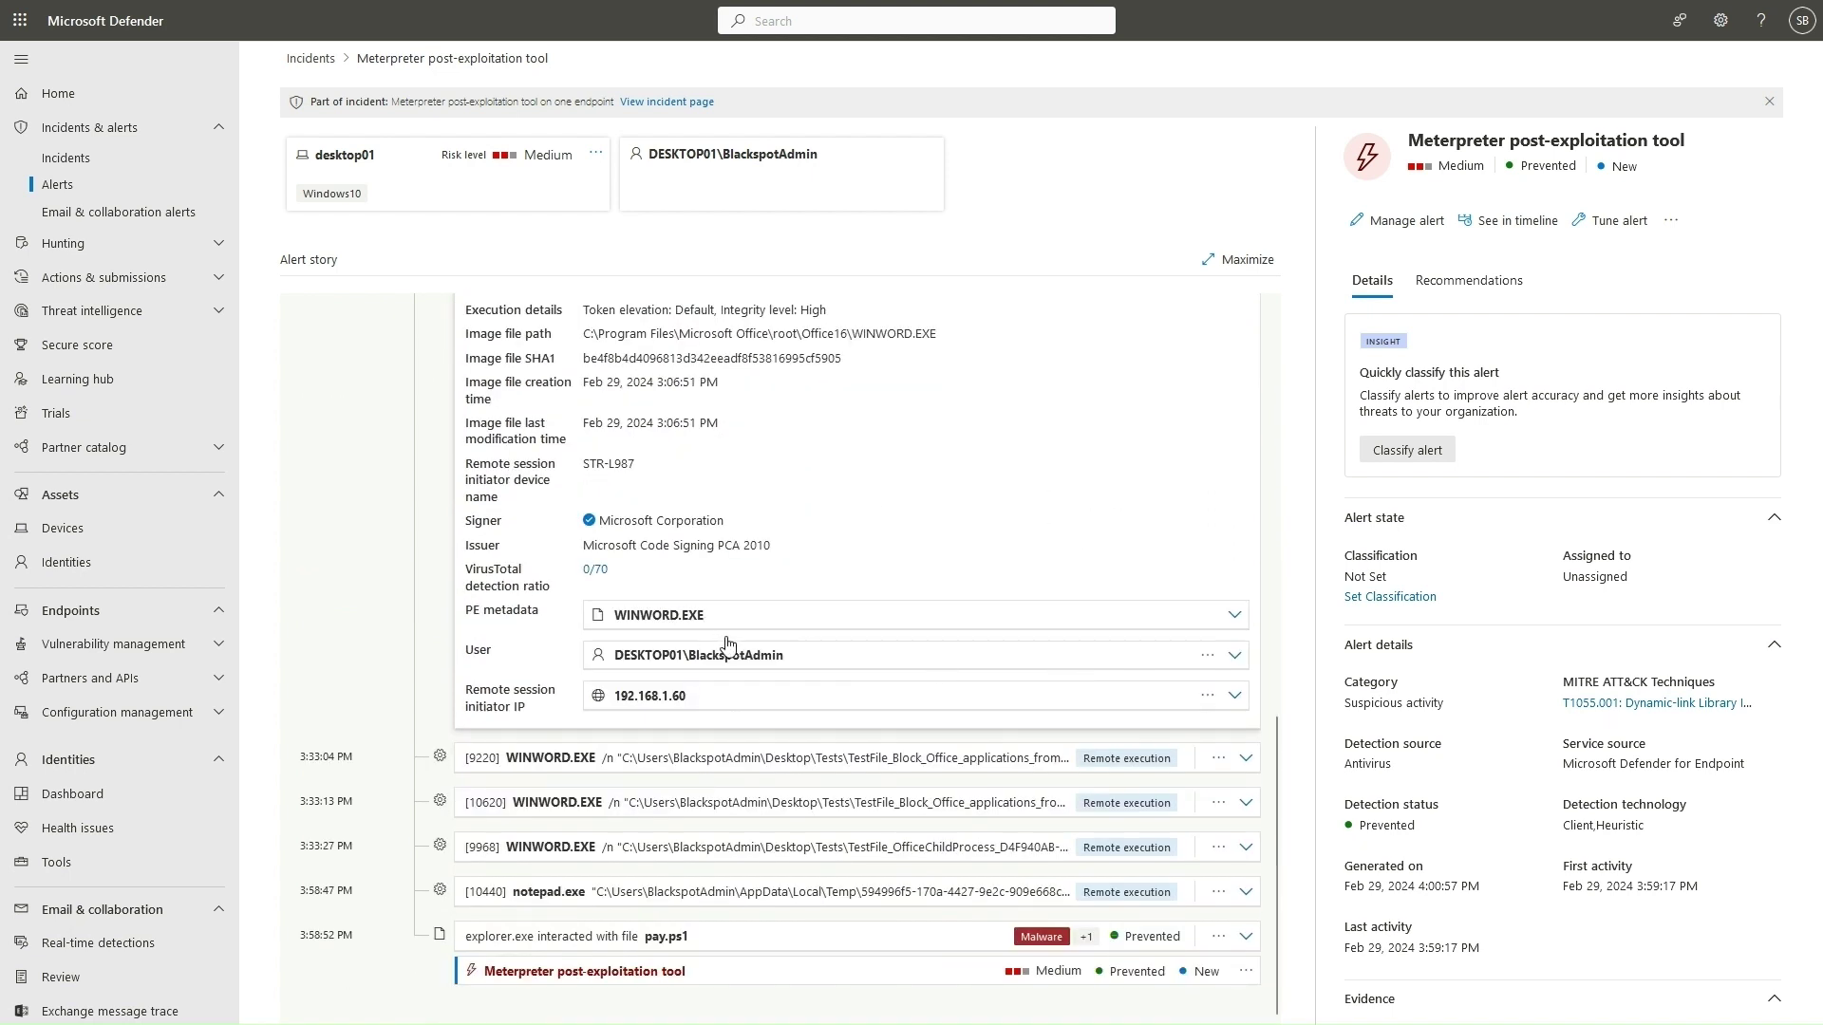
# Expand pay.ps1 and its remediation details, showing TrojanDropper:PowerShell/Ploty.C quarantined with status Success.
pyautogui.click(1246, 936)
pyautogui.scroll(-3, 788, 694)
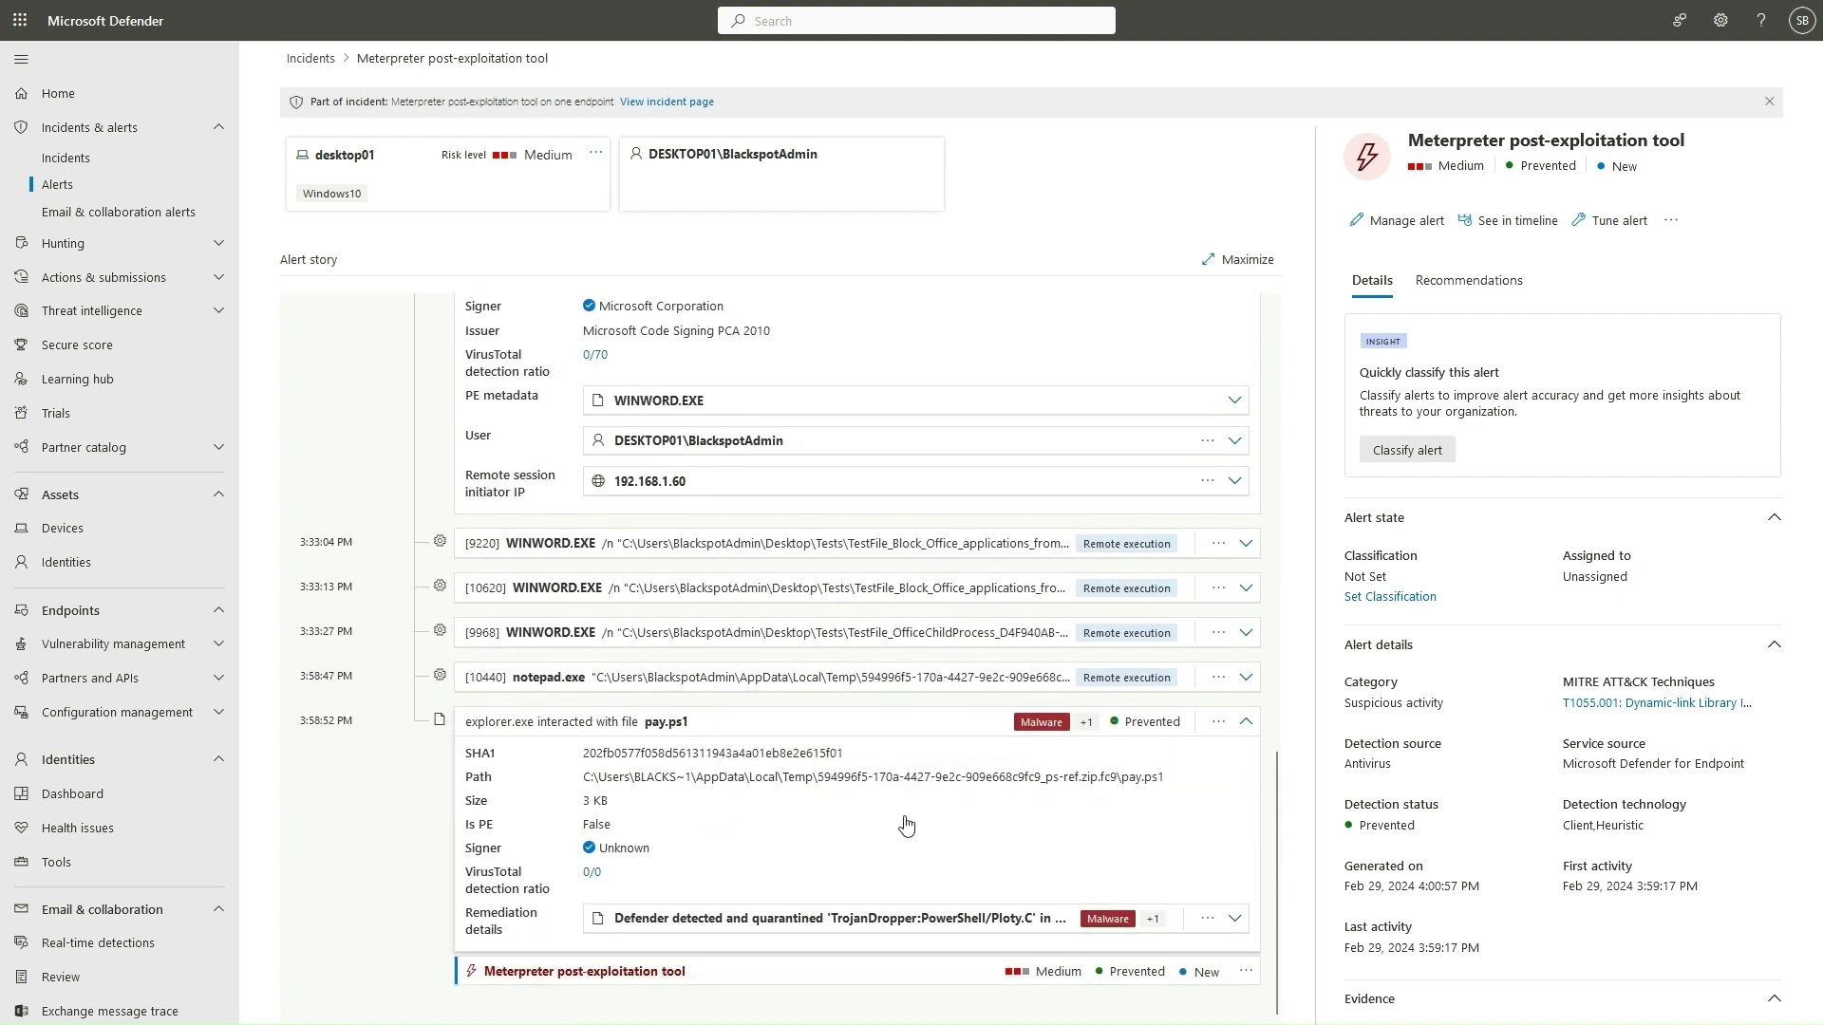
pyautogui.click(1234, 918)
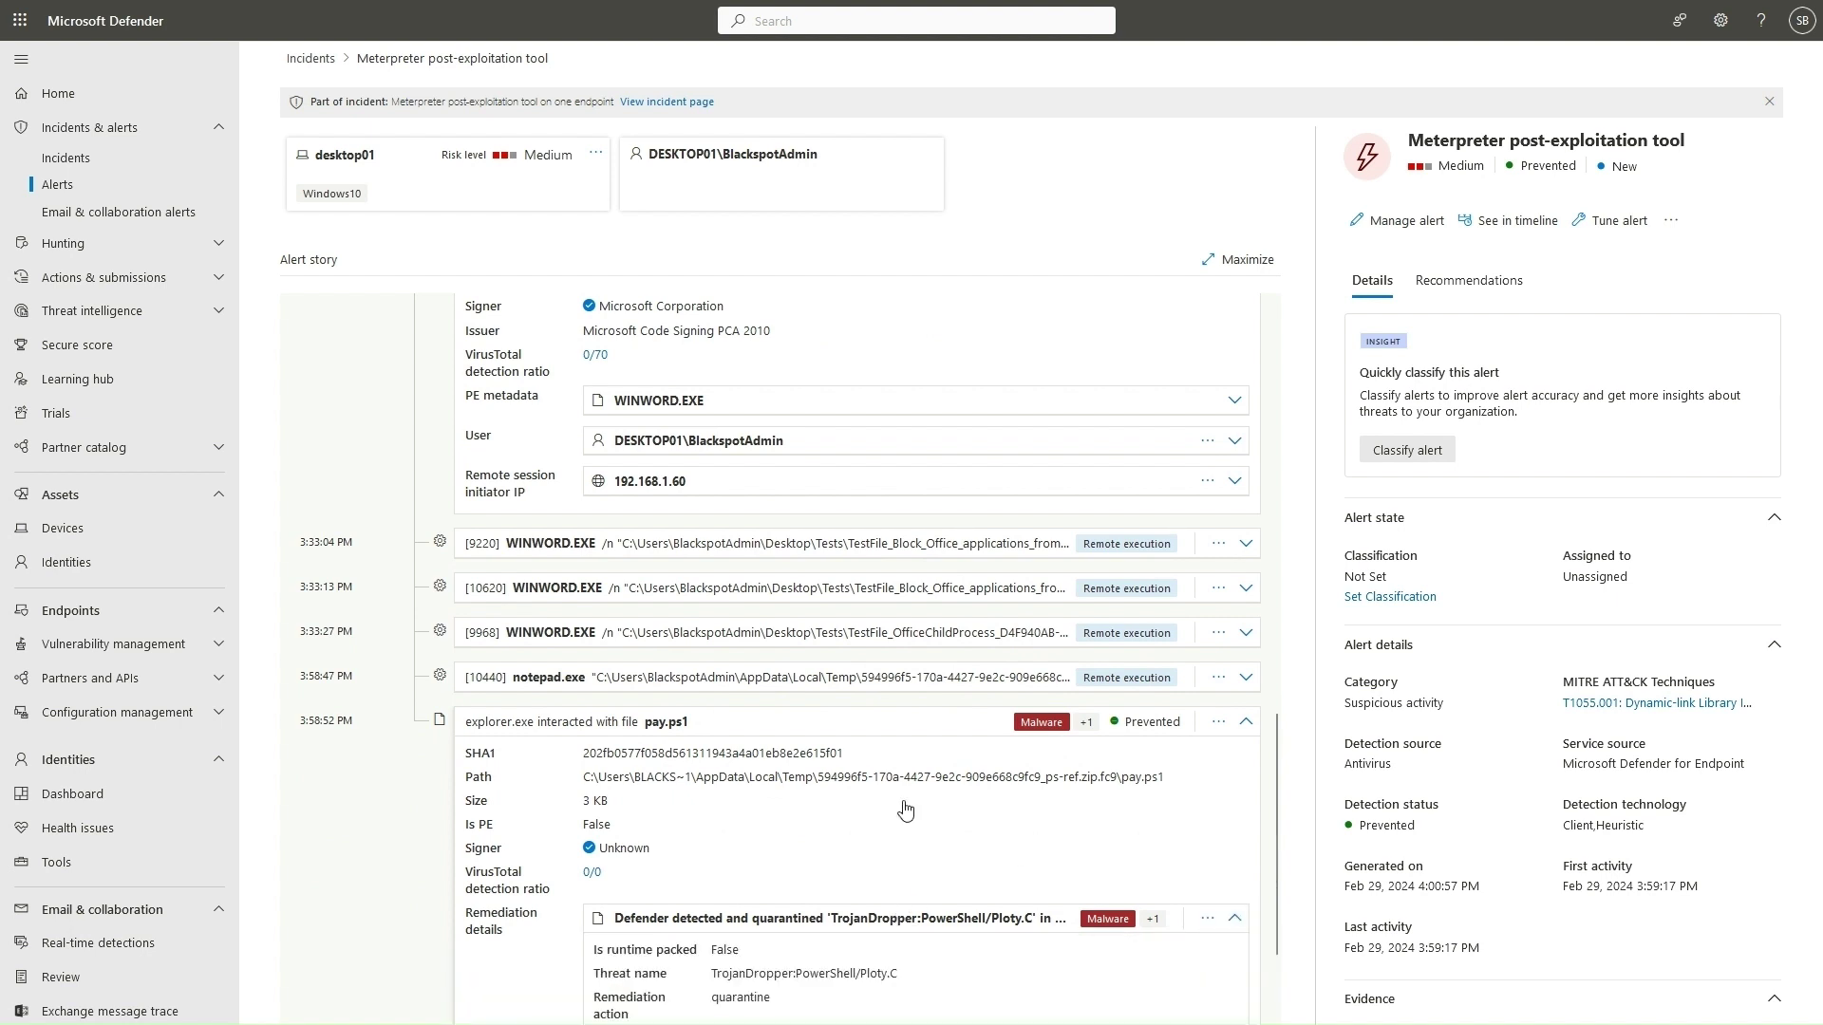
pyautogui.scroll(-2, 925, 804)
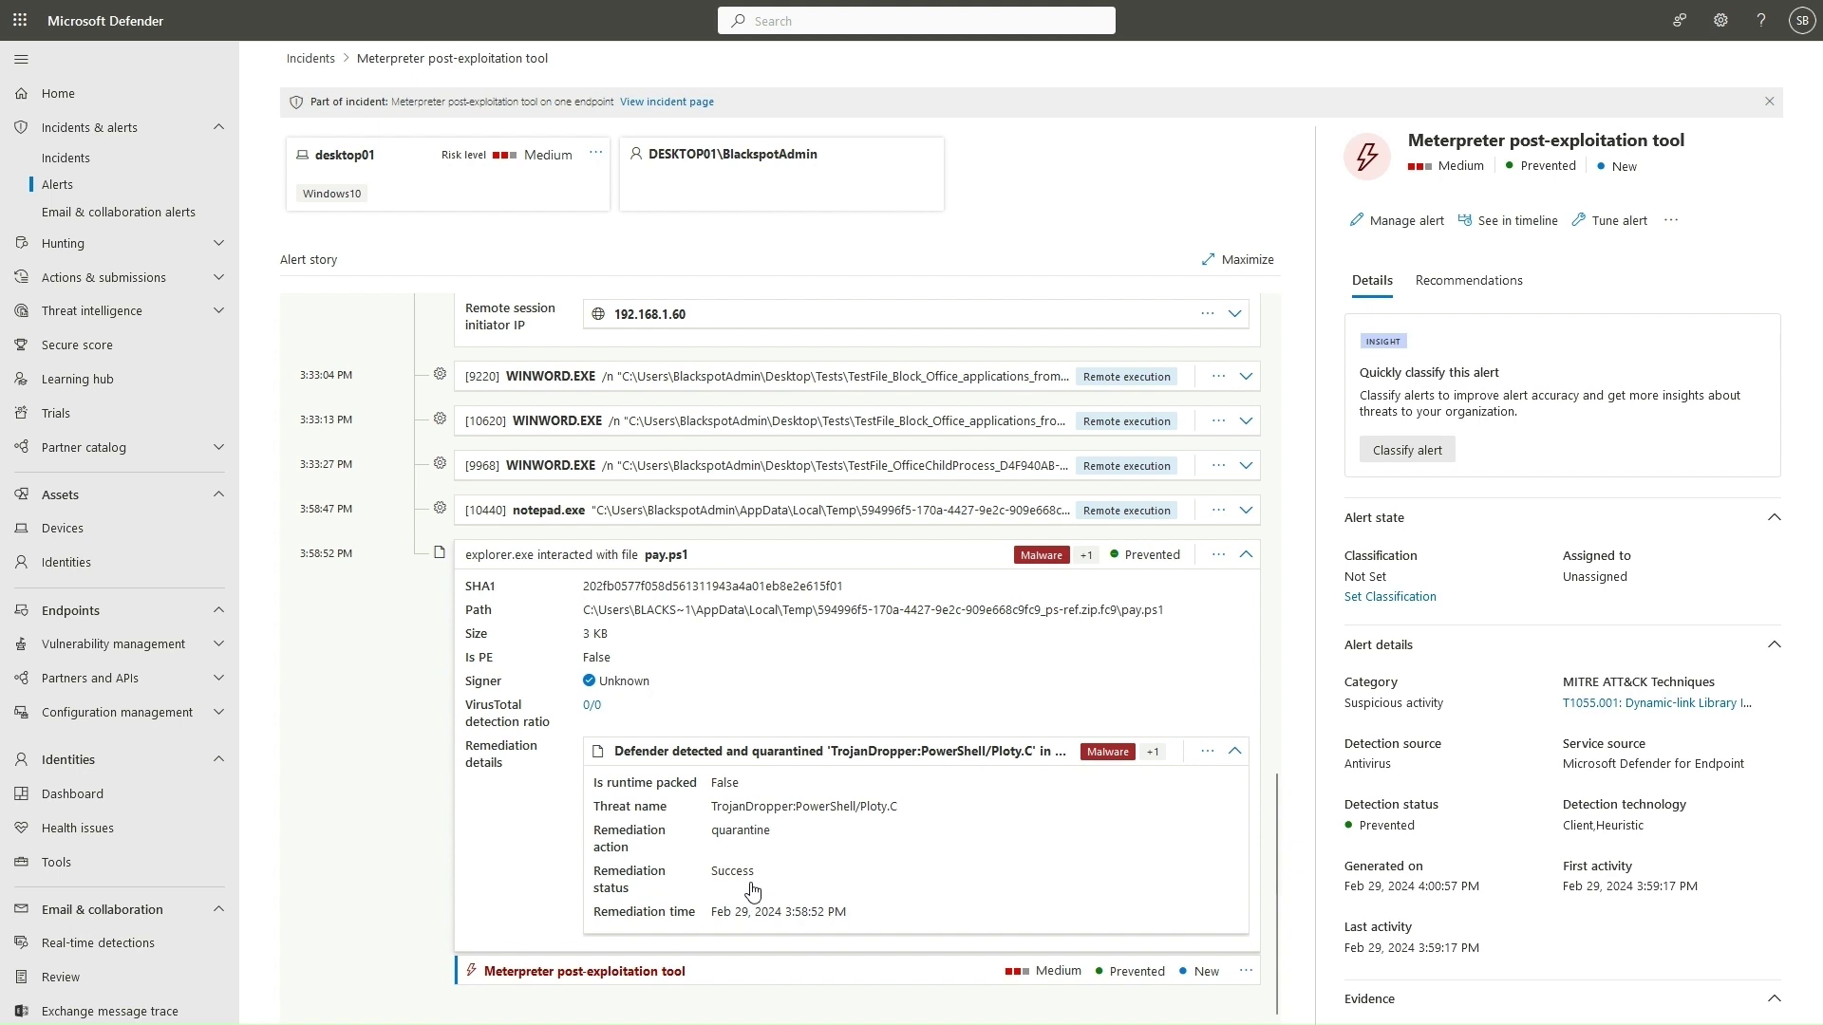
pyautogui.click(1218, 554)
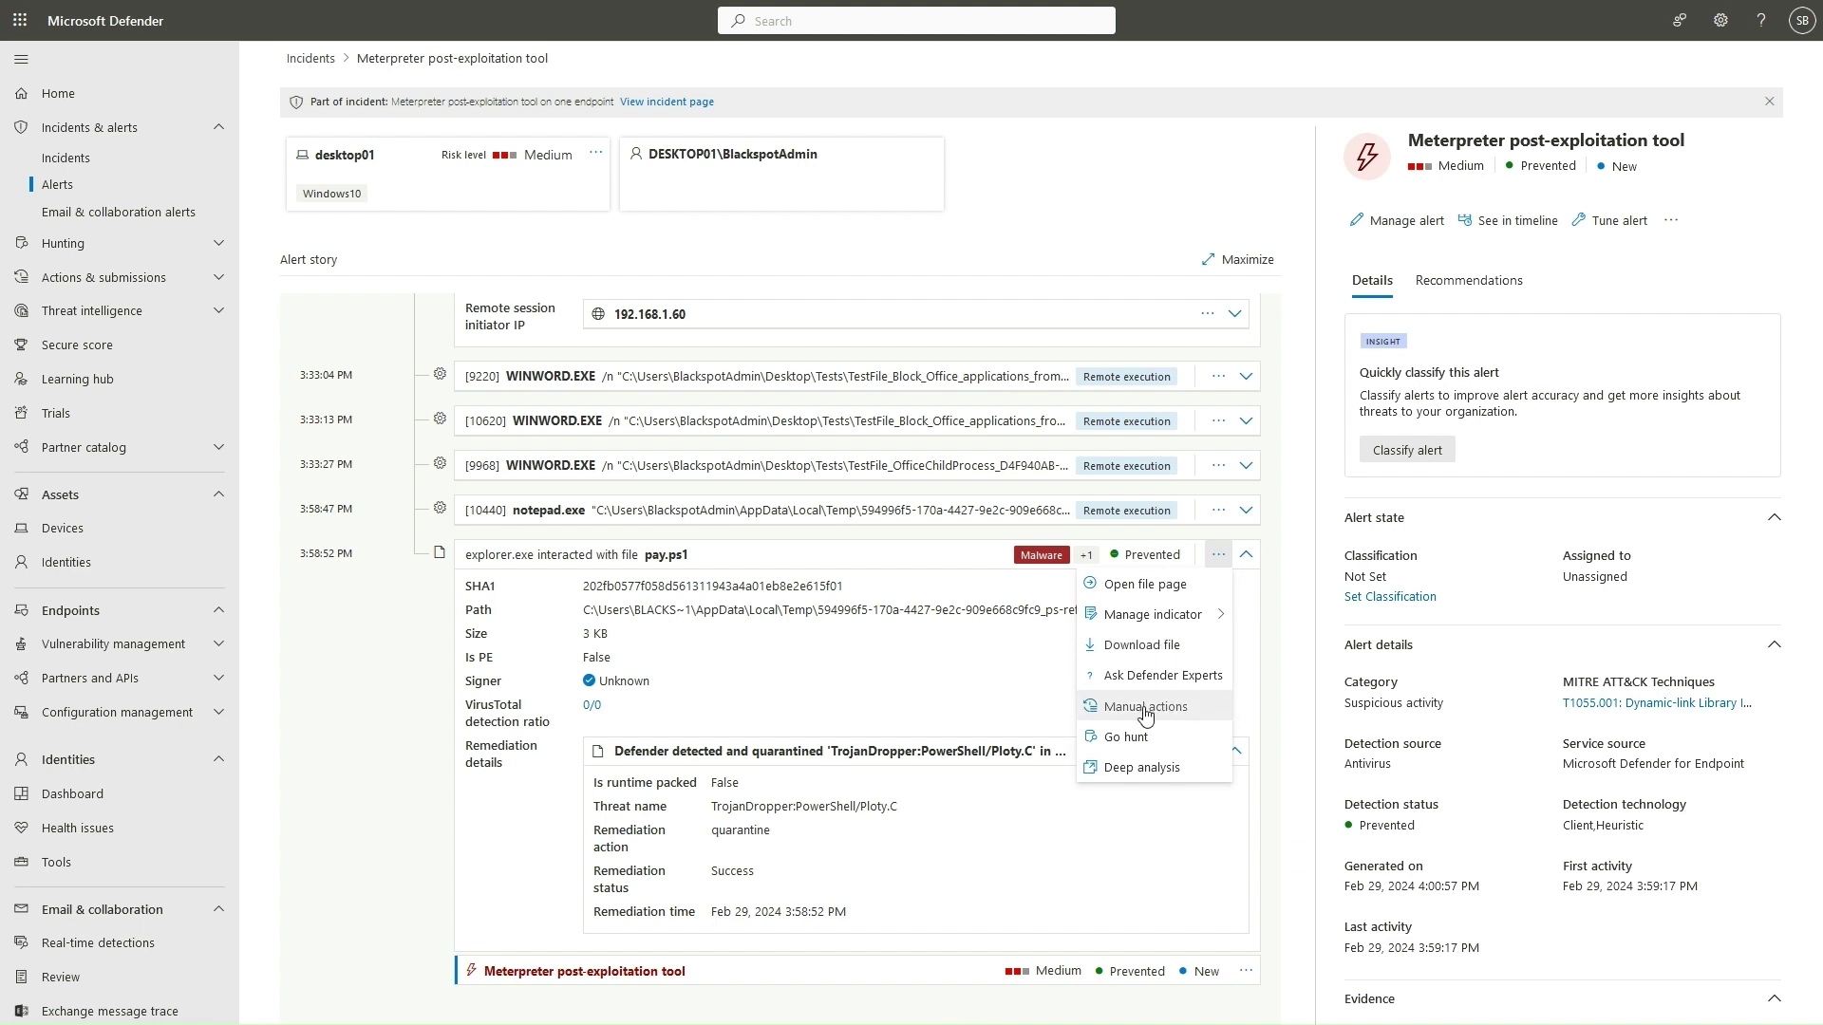
pyautogui.click(865, 702)
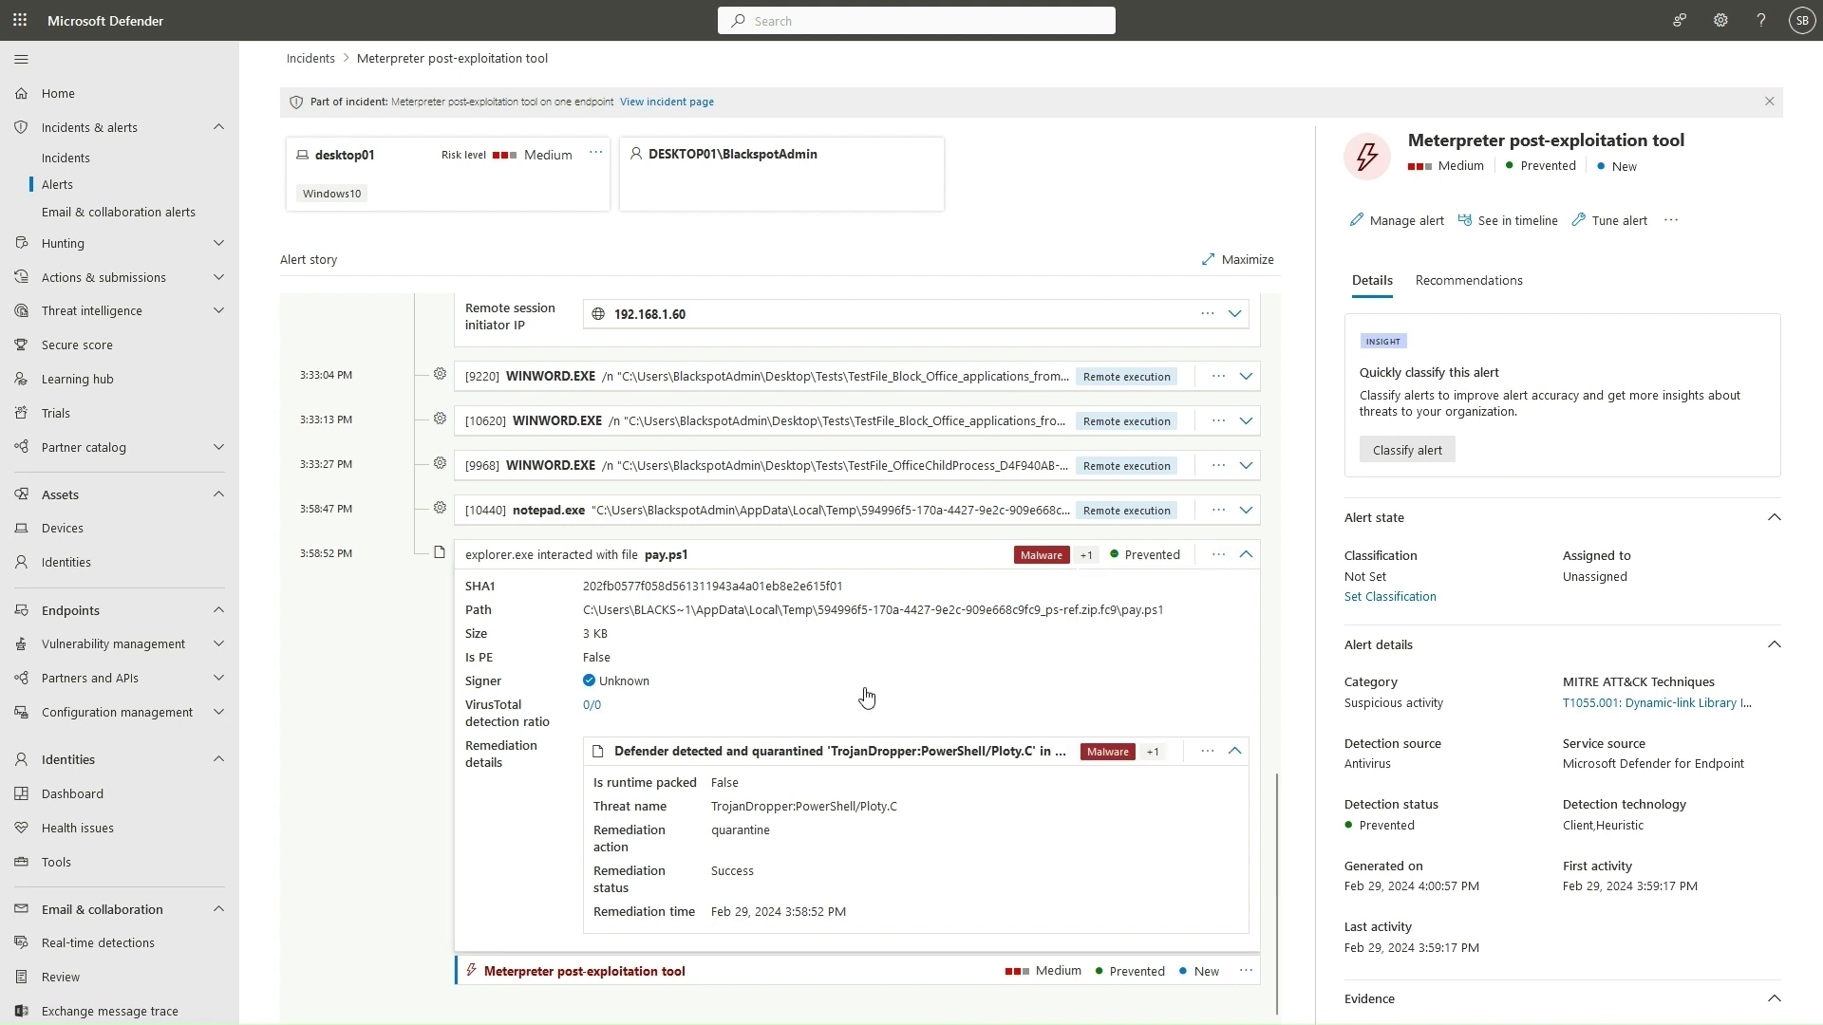
# Open the pay.ps1 file details panel and scroll through its quarantine action, hashes and file prevalence.
pyautogui.click(865, 701)
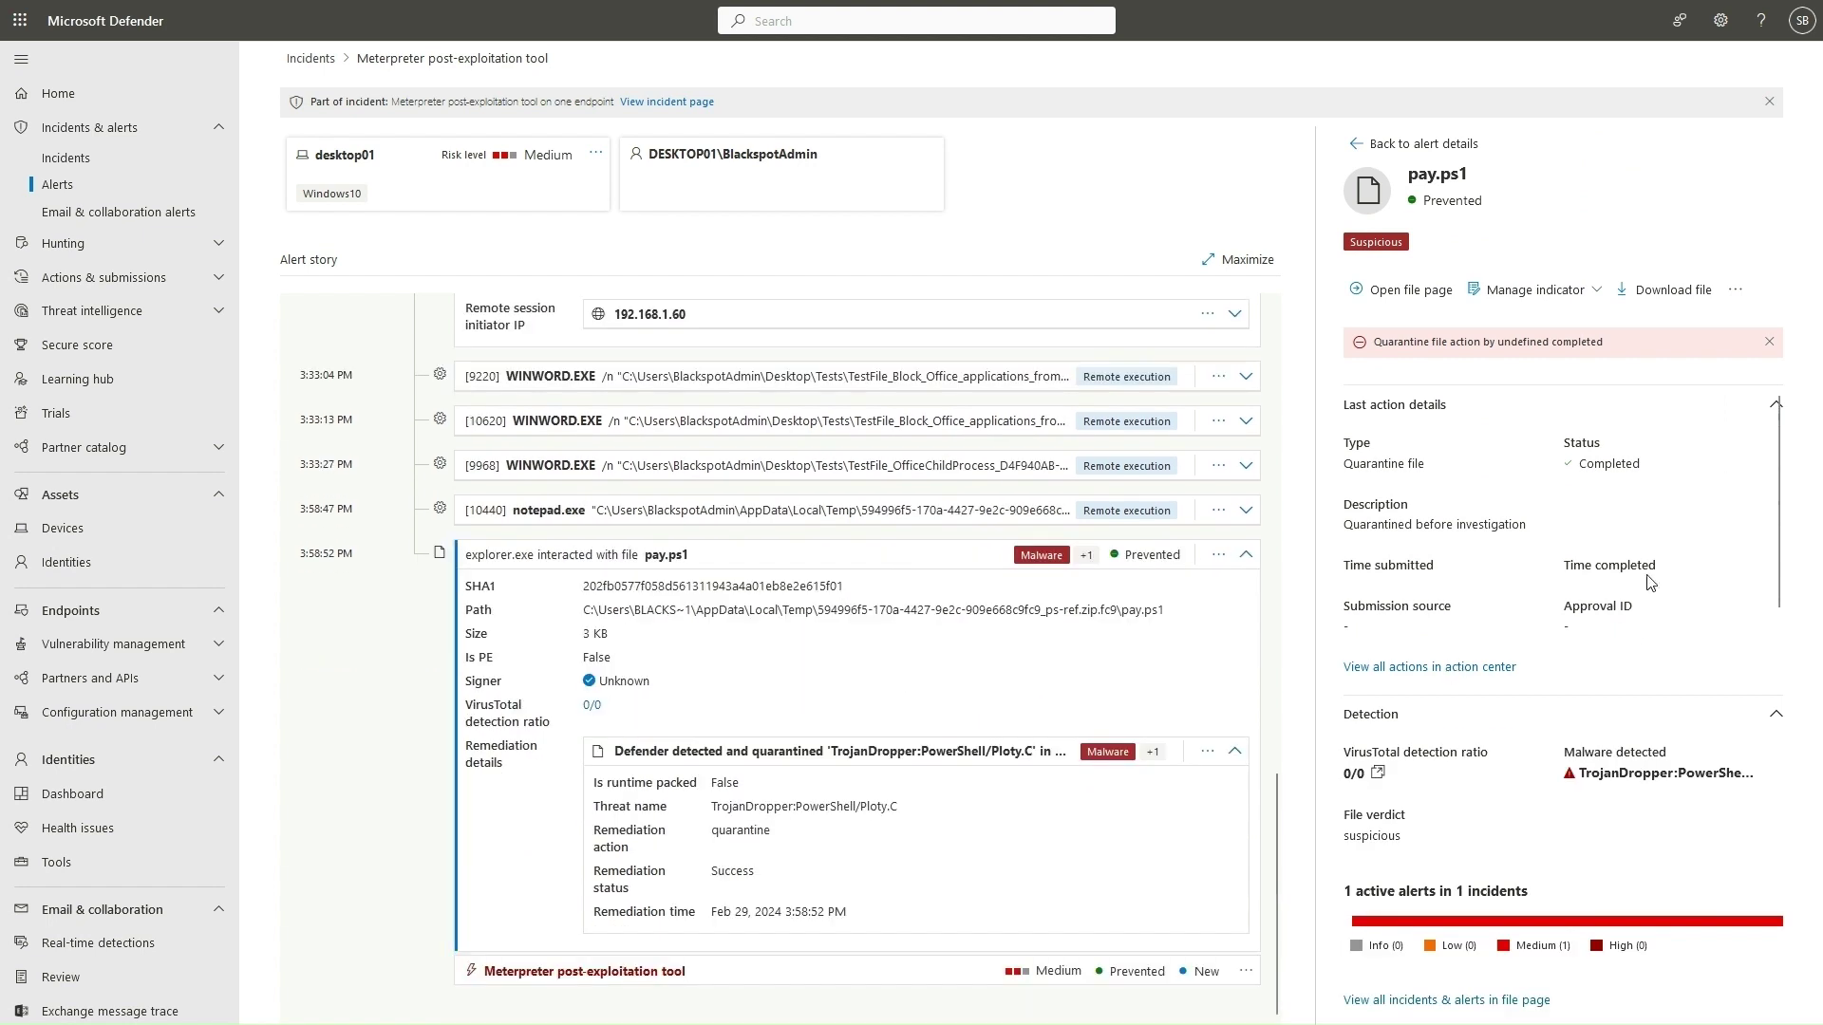
pyautogui.scroll(-1, 1680, 517)
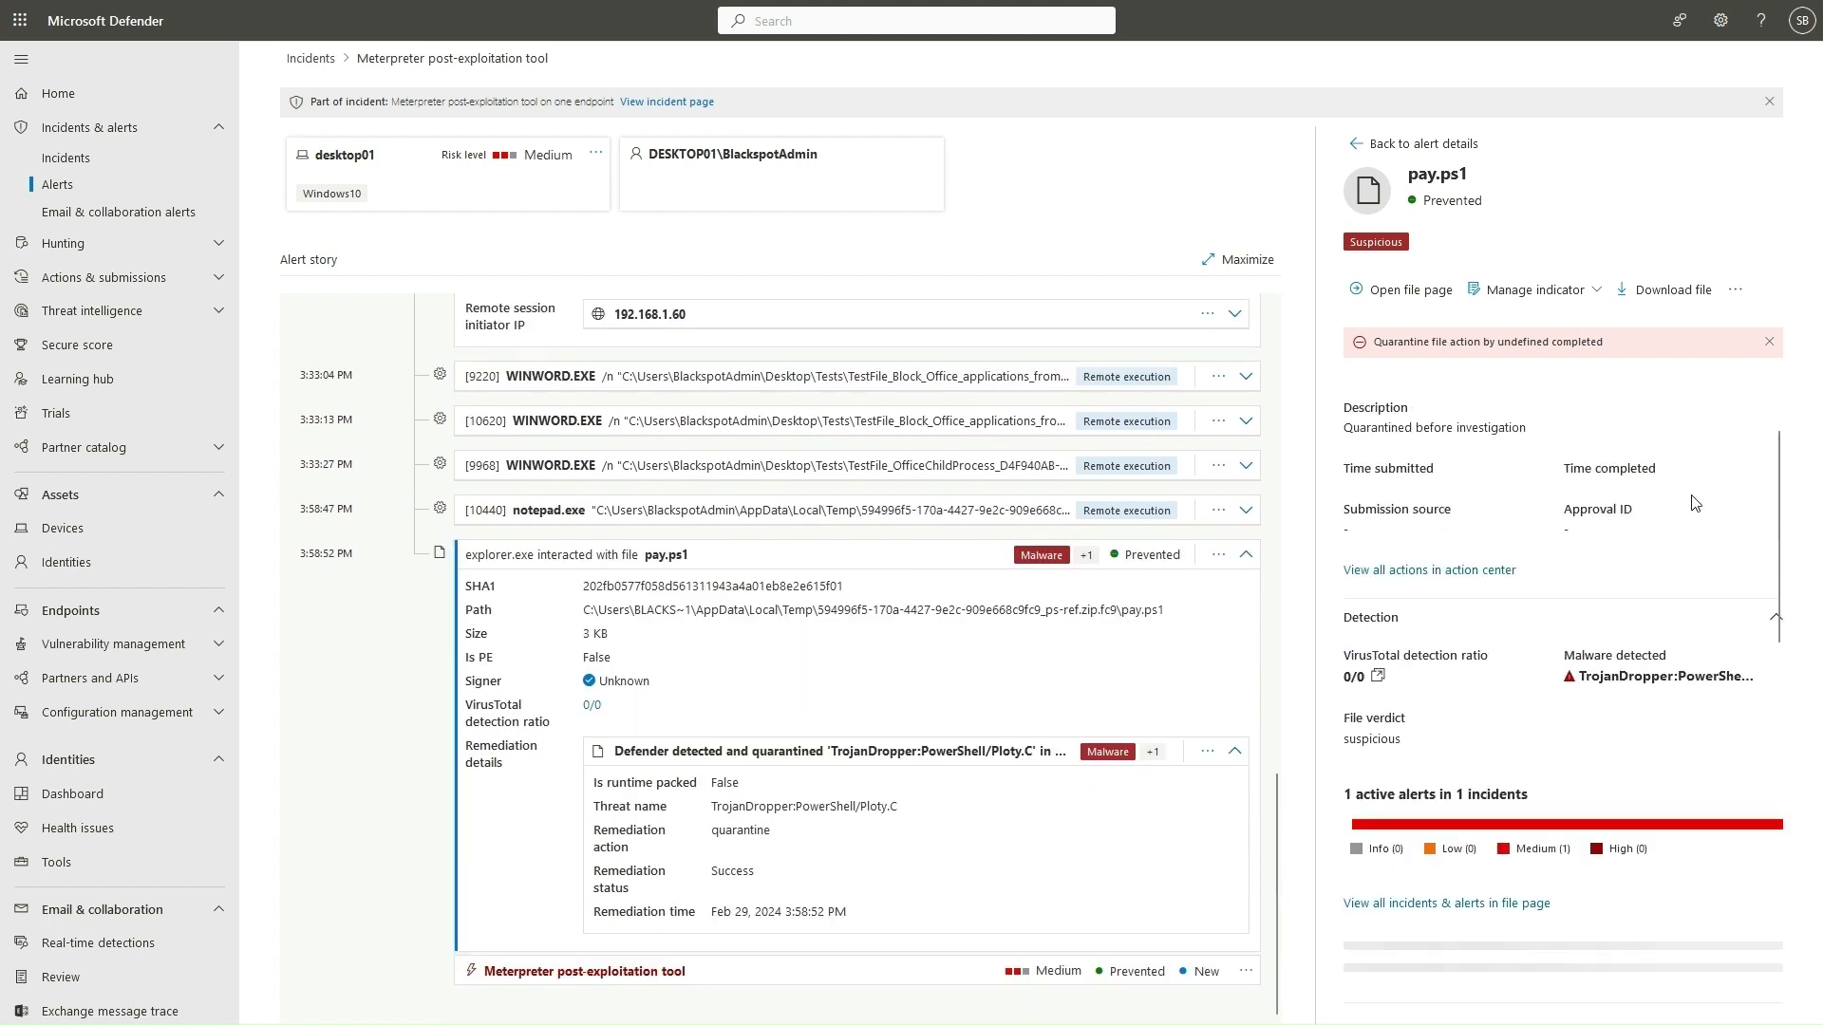
pyautogui.scroll(-1, 1696, 502)
pyautogui.scroll(-1, 1627, 522)
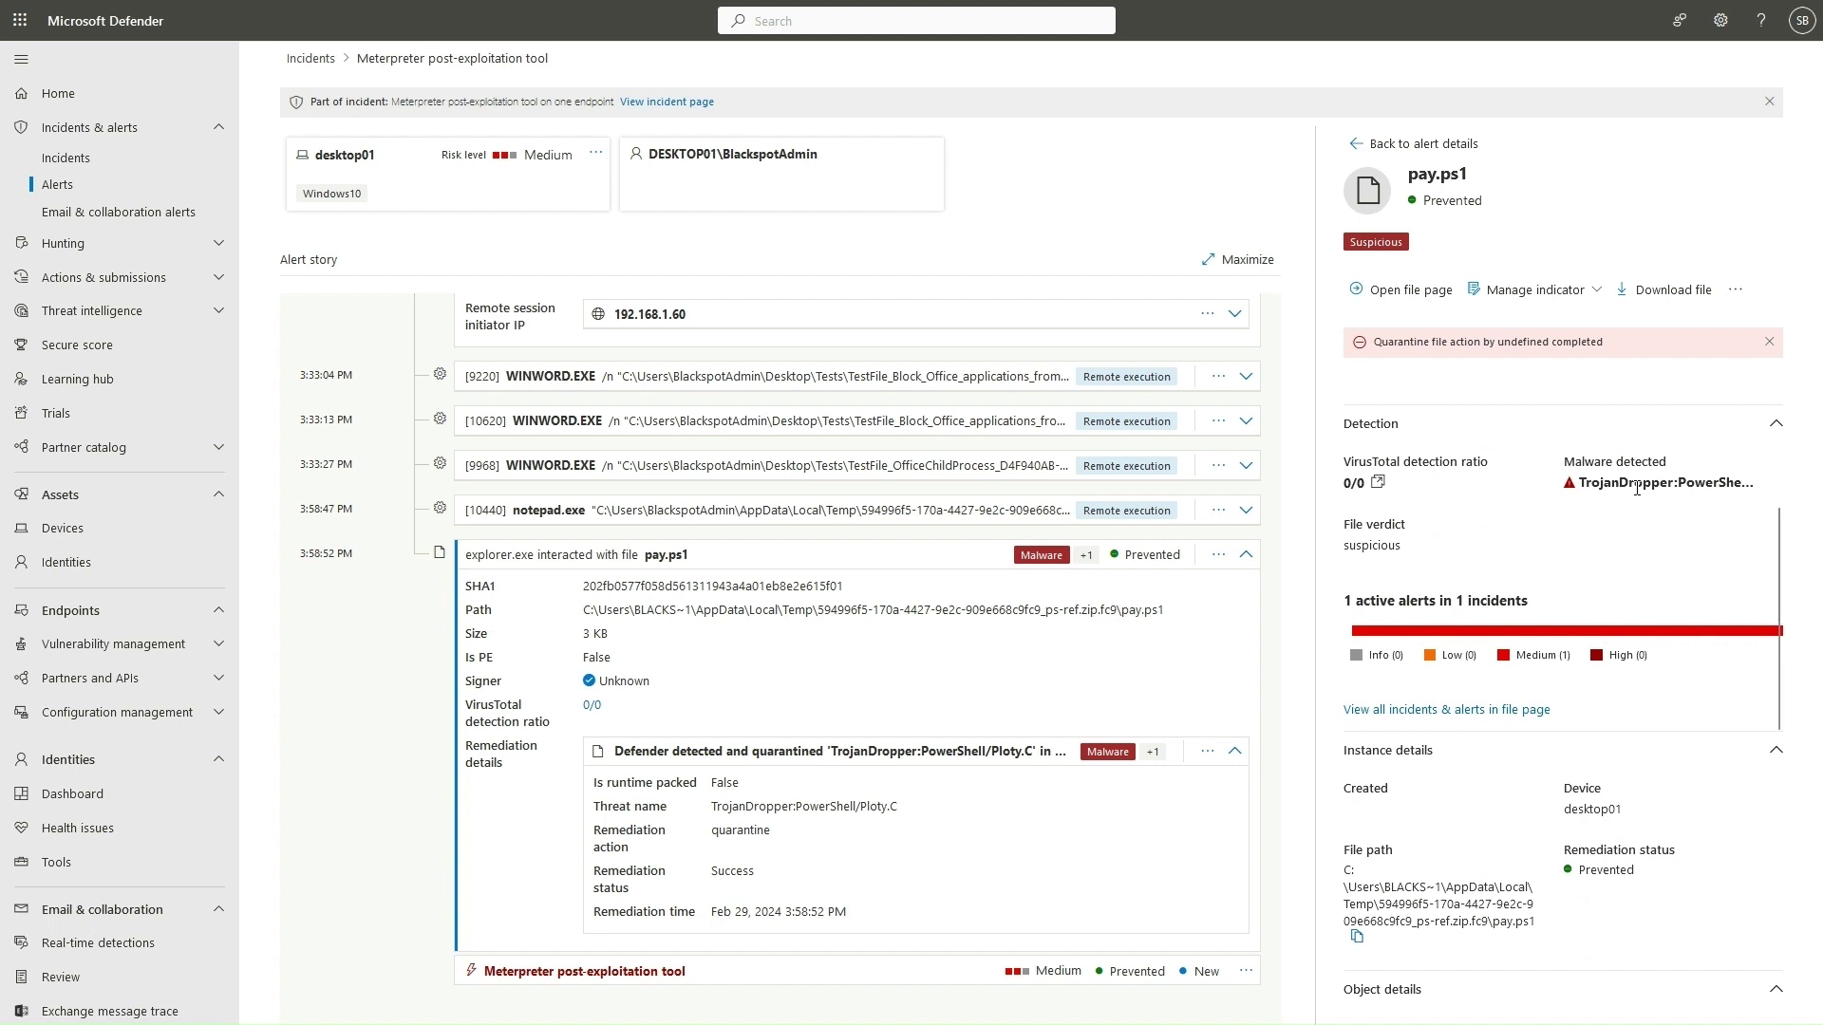
pyautogui.scroll(-1, 1640, 503)
pyautogui.scroll(-2, 1602, 807)
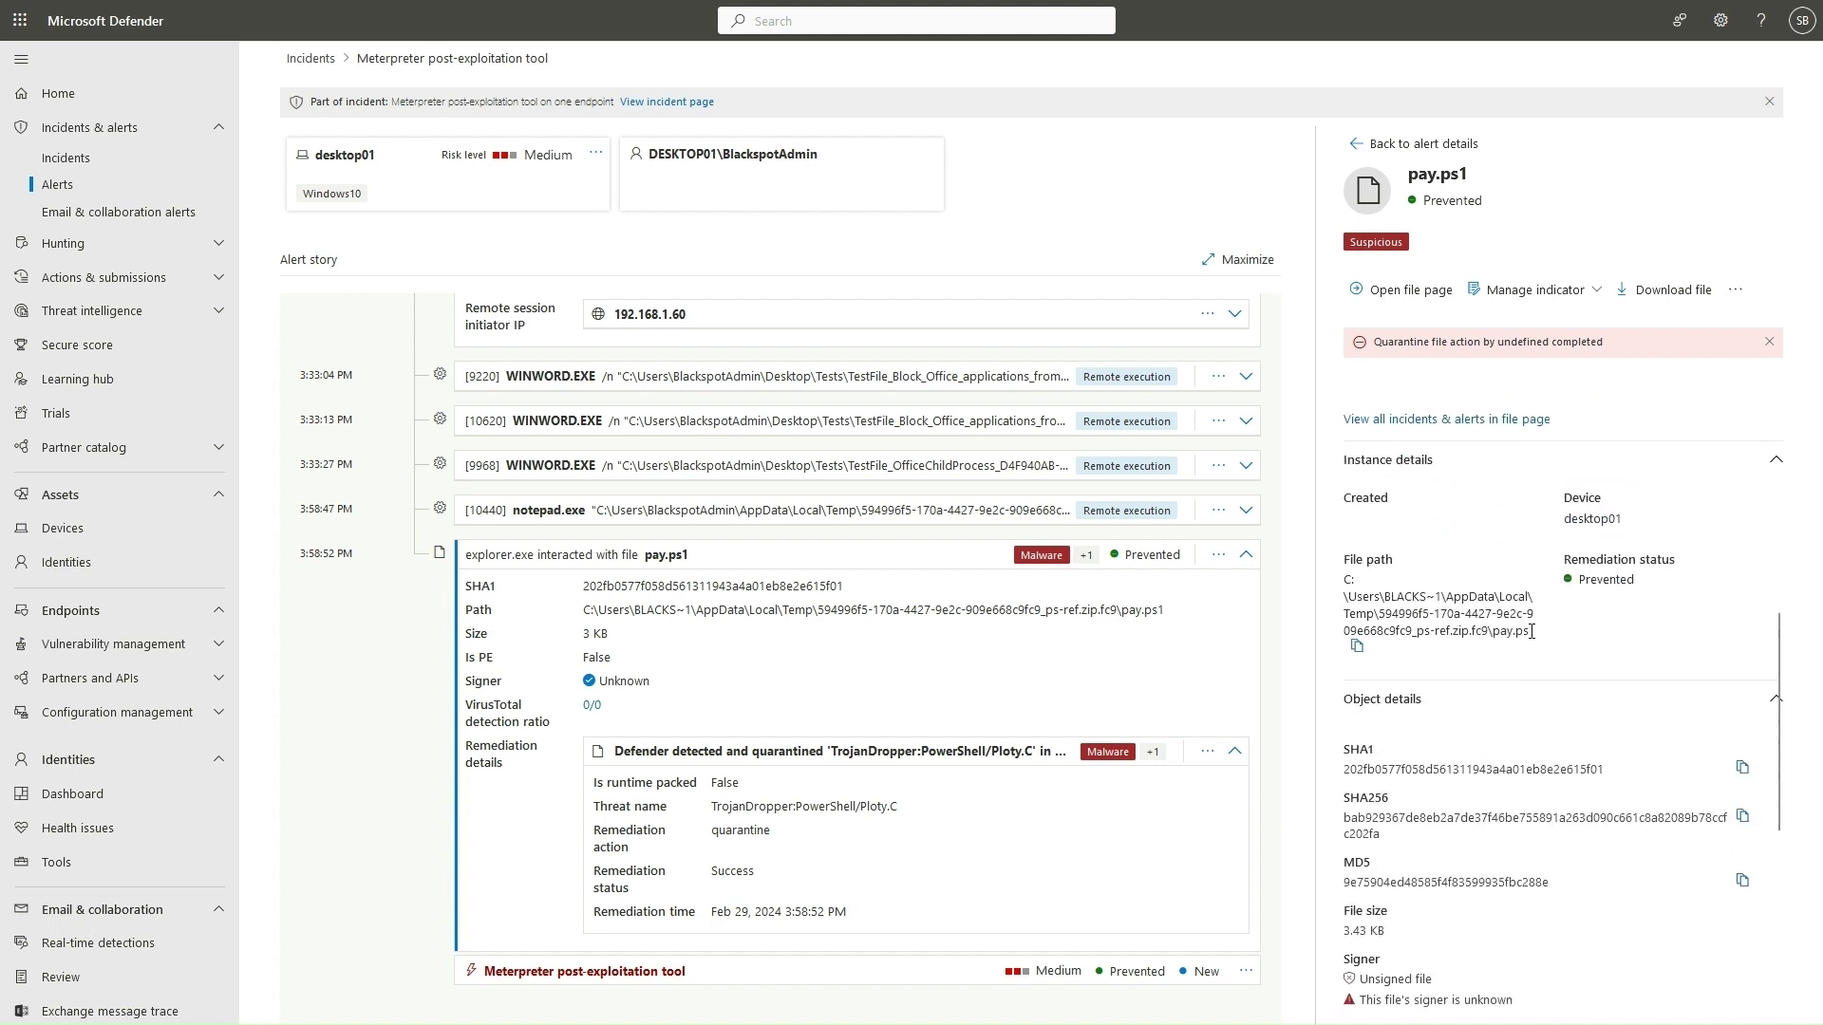
pyautogui.scroll(-1, 1531, 632)
pyautogui.scroll(-1, 1538, 655)
pyautogui.scroll(-3, 1540, 682)
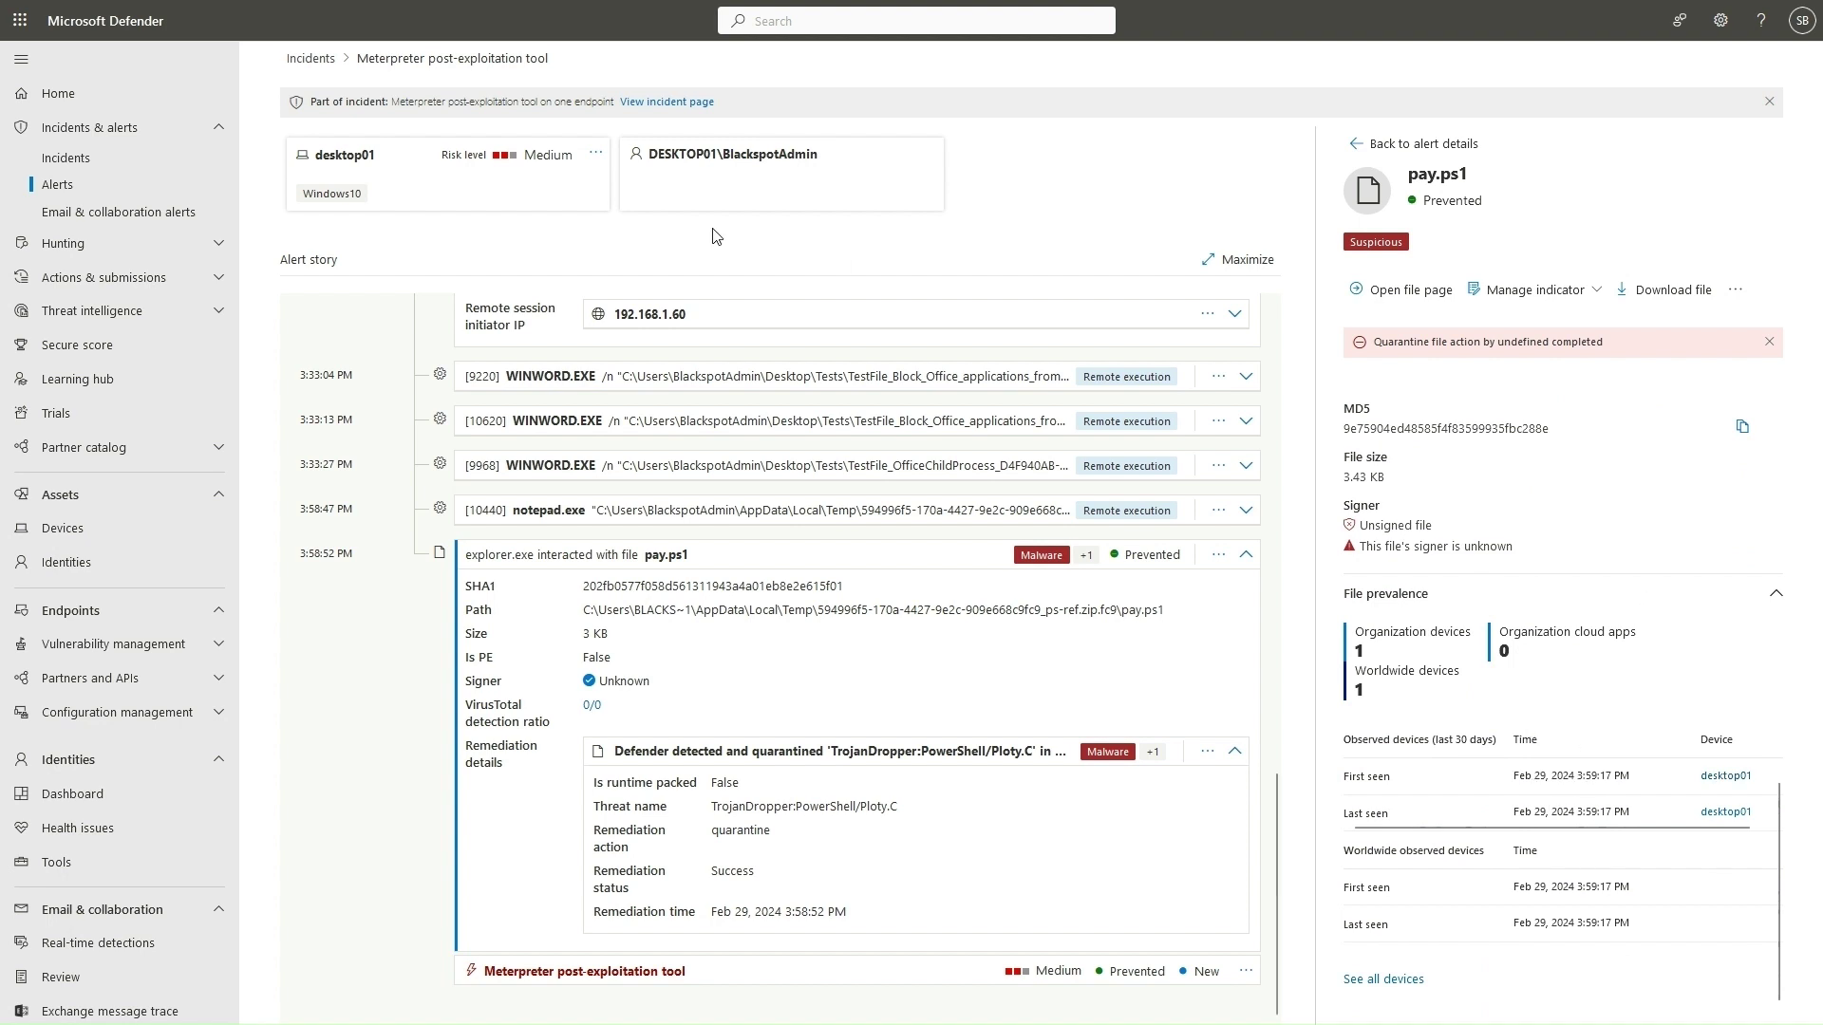
pyautogui.click(345, 155)
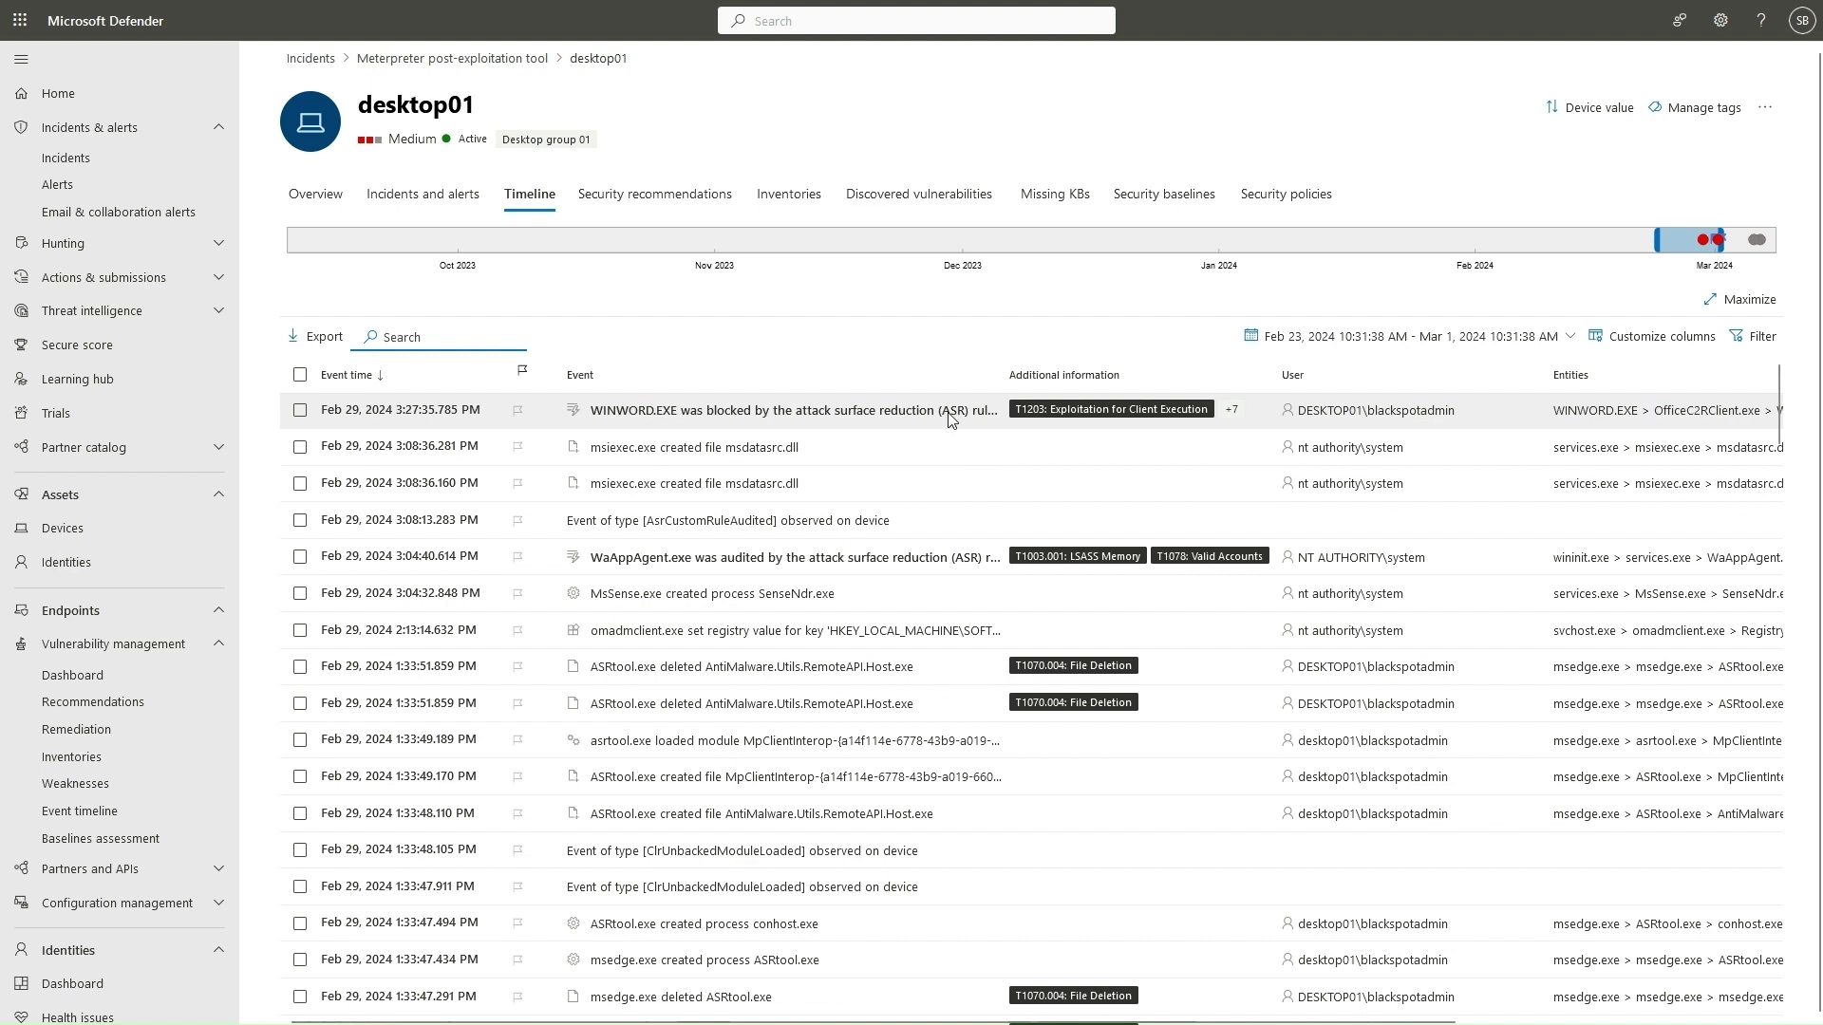
# On desktop01's Timeline, view the WINWORD.EXE block event from rule 'Block Office applications from creating child processes'.
pyautogui.click(899, 414)
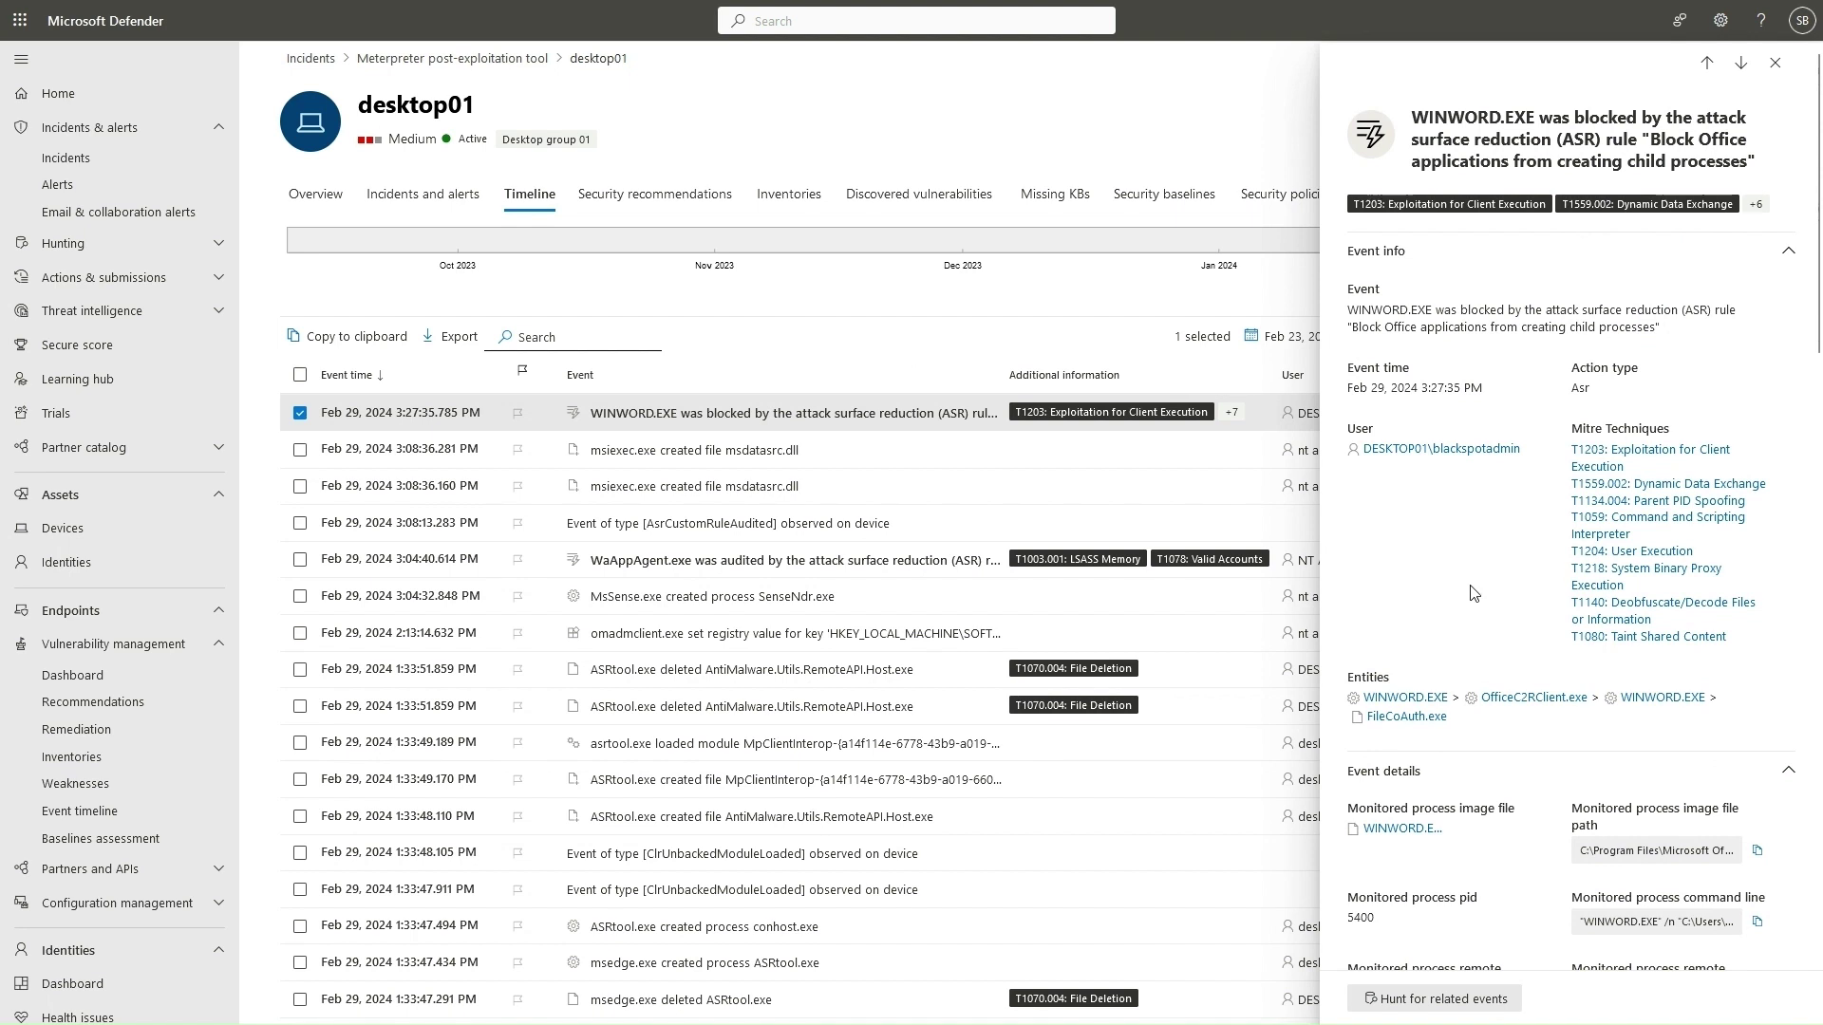
pyautogui.scroll(-3, 1473, 594)
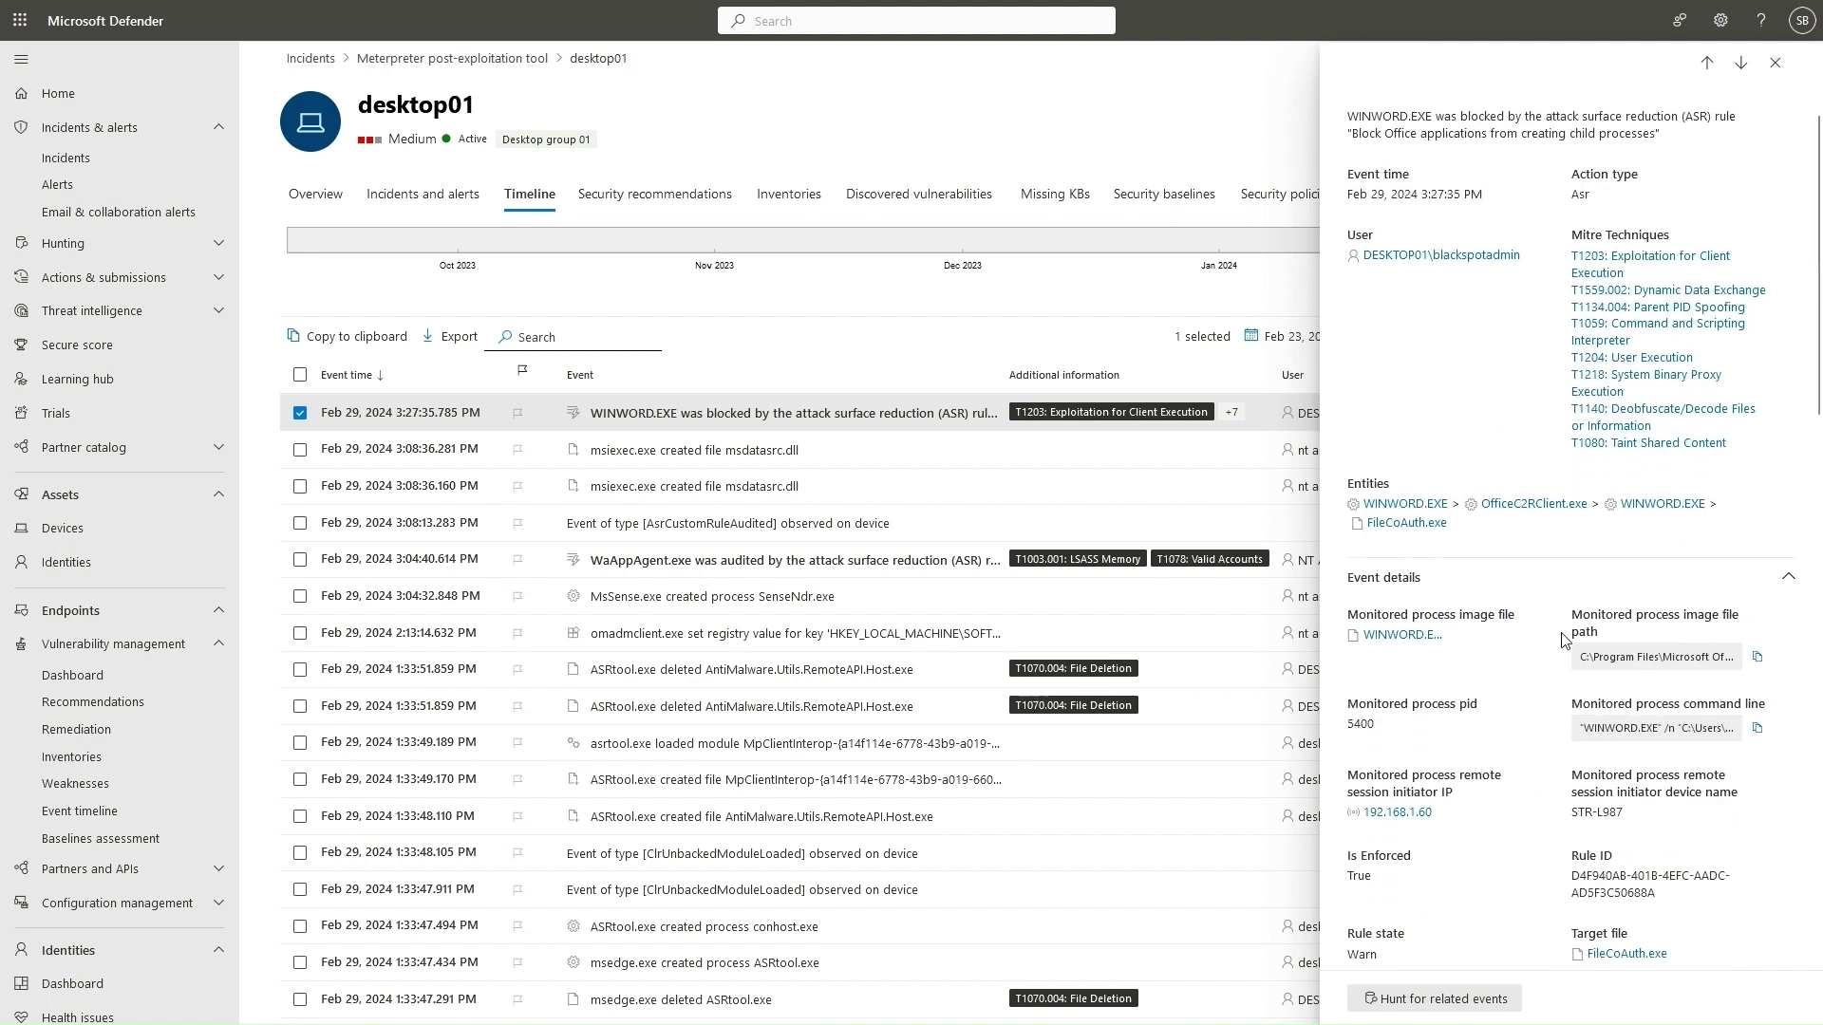
pyautogui.scroll(-5, 1561, 638)
pyautogui.scroll(-3, 1535, 582)
pyautogui.scroll(-7, 1565, 421)
pyautogui.scroll(-7, 1618, 429)
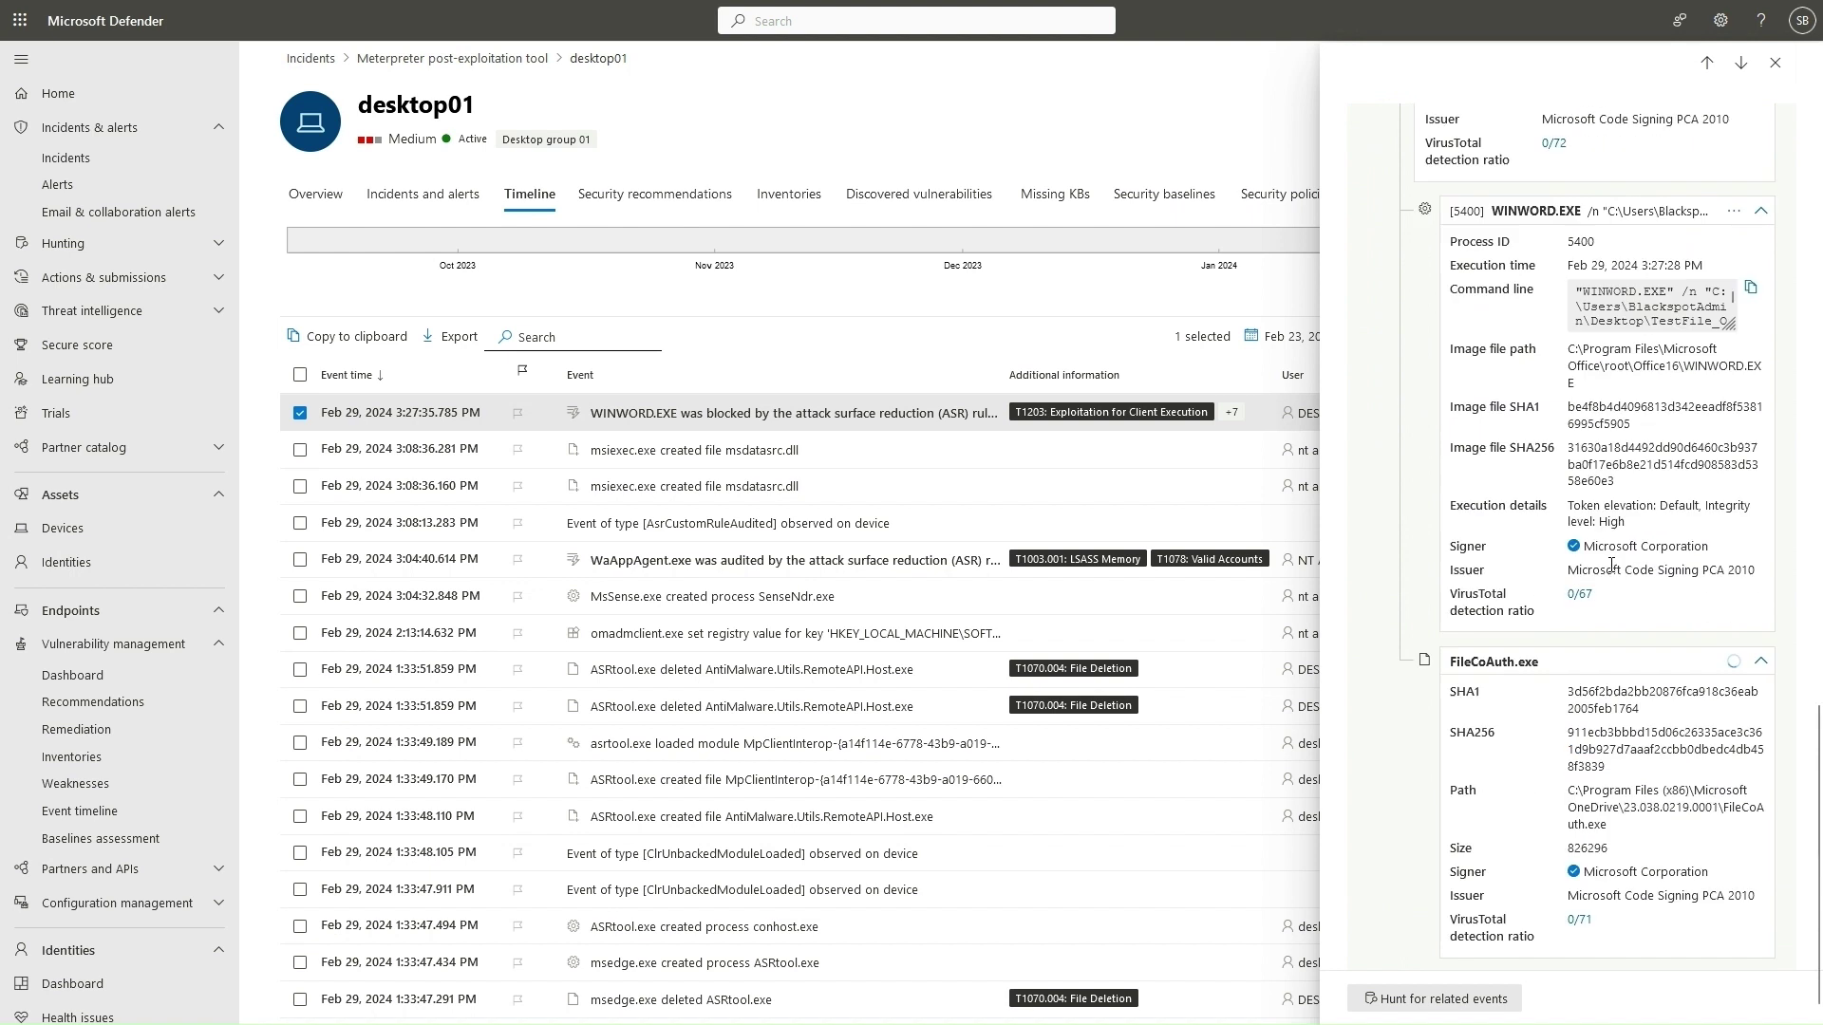
pyautogui.scroll(-1, 1614, 565)
pyautogui.scroll(15, 1588, 702)
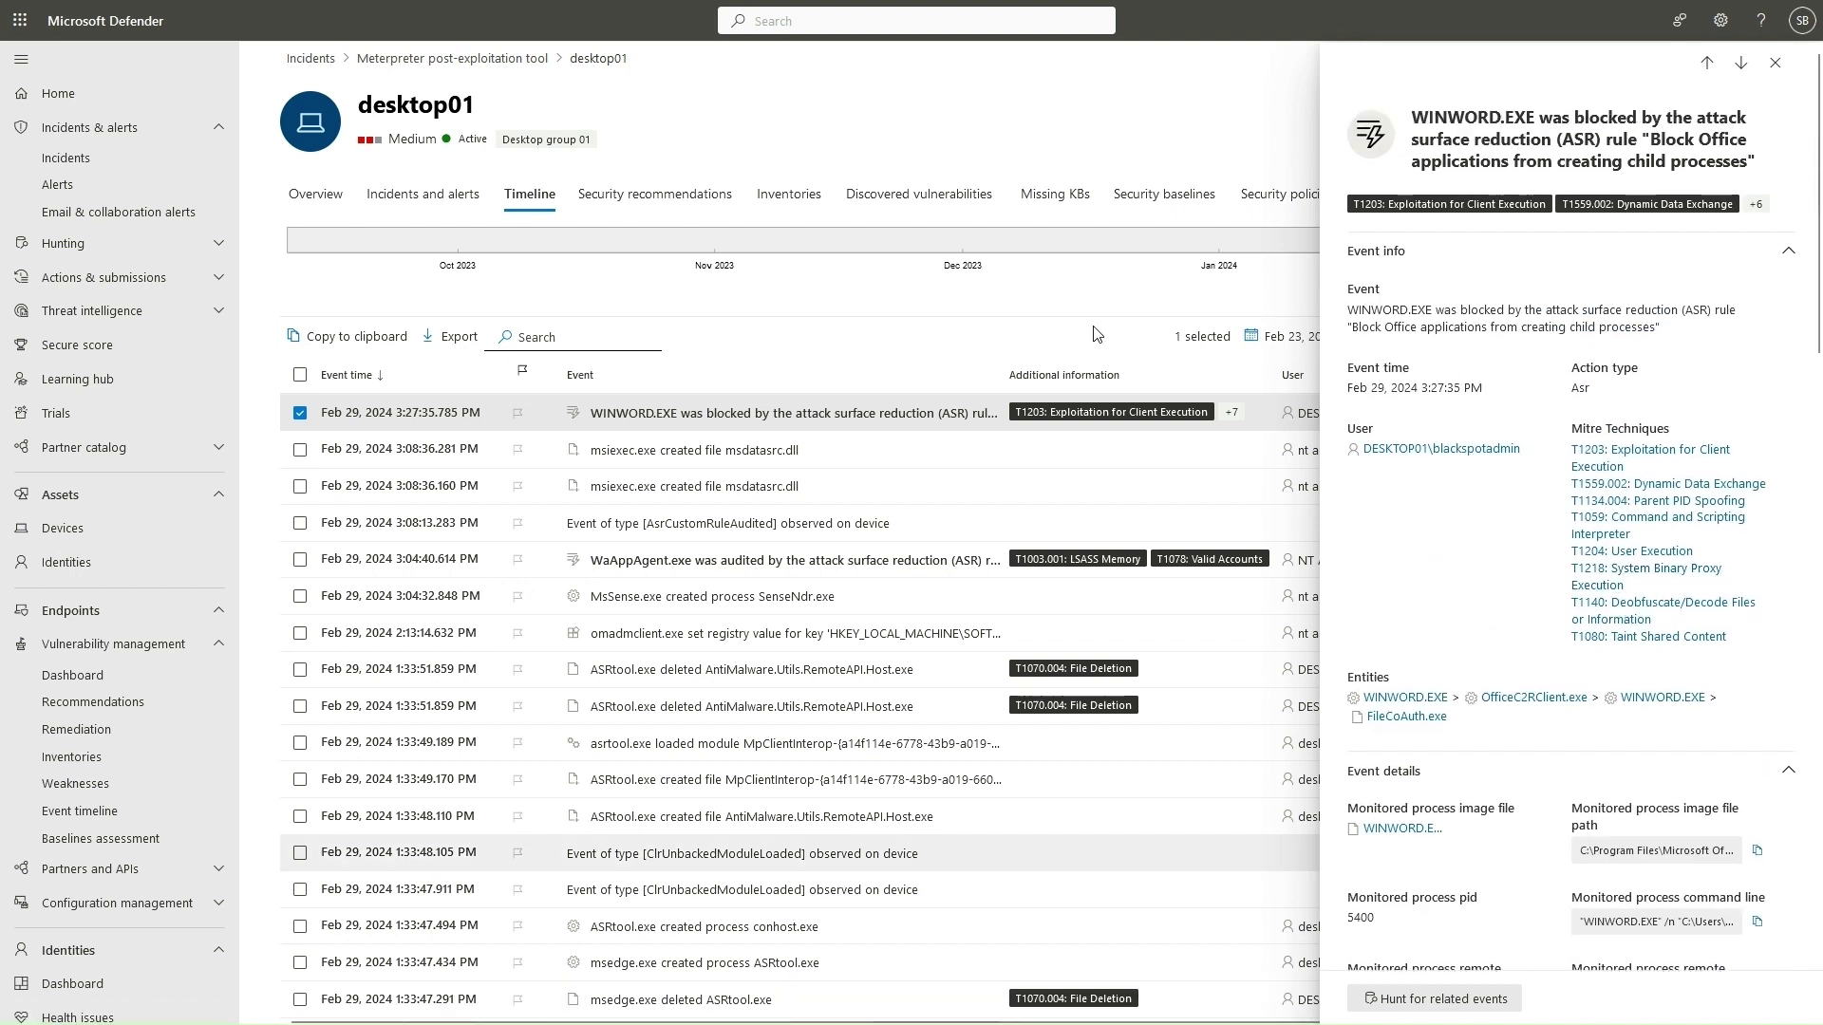
# Review the WaAppAgent.exe event audited by the lsass.exe credential-stealing rule, then collapse Event entities graph.
pyautogui.click(764, 567)
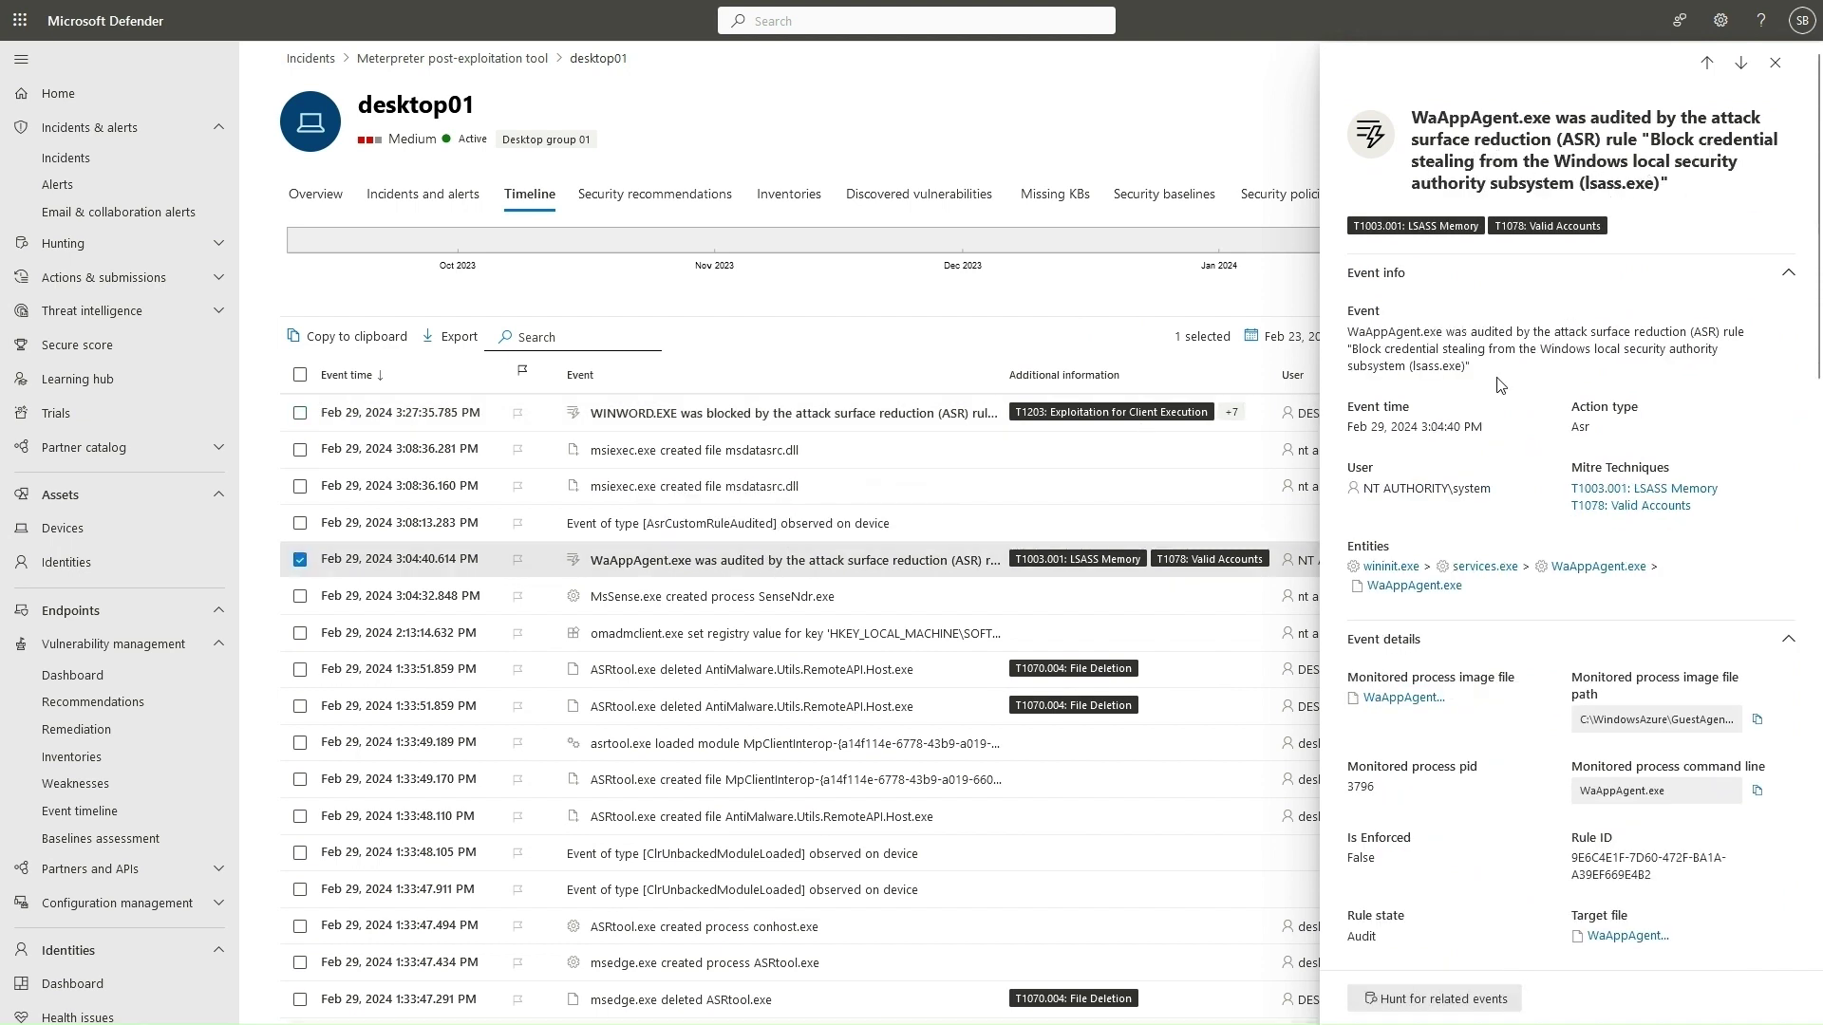
pyautogui.scroll(-1, 1495, 373)
pyautogui.scroll(-5, 1495, 373)
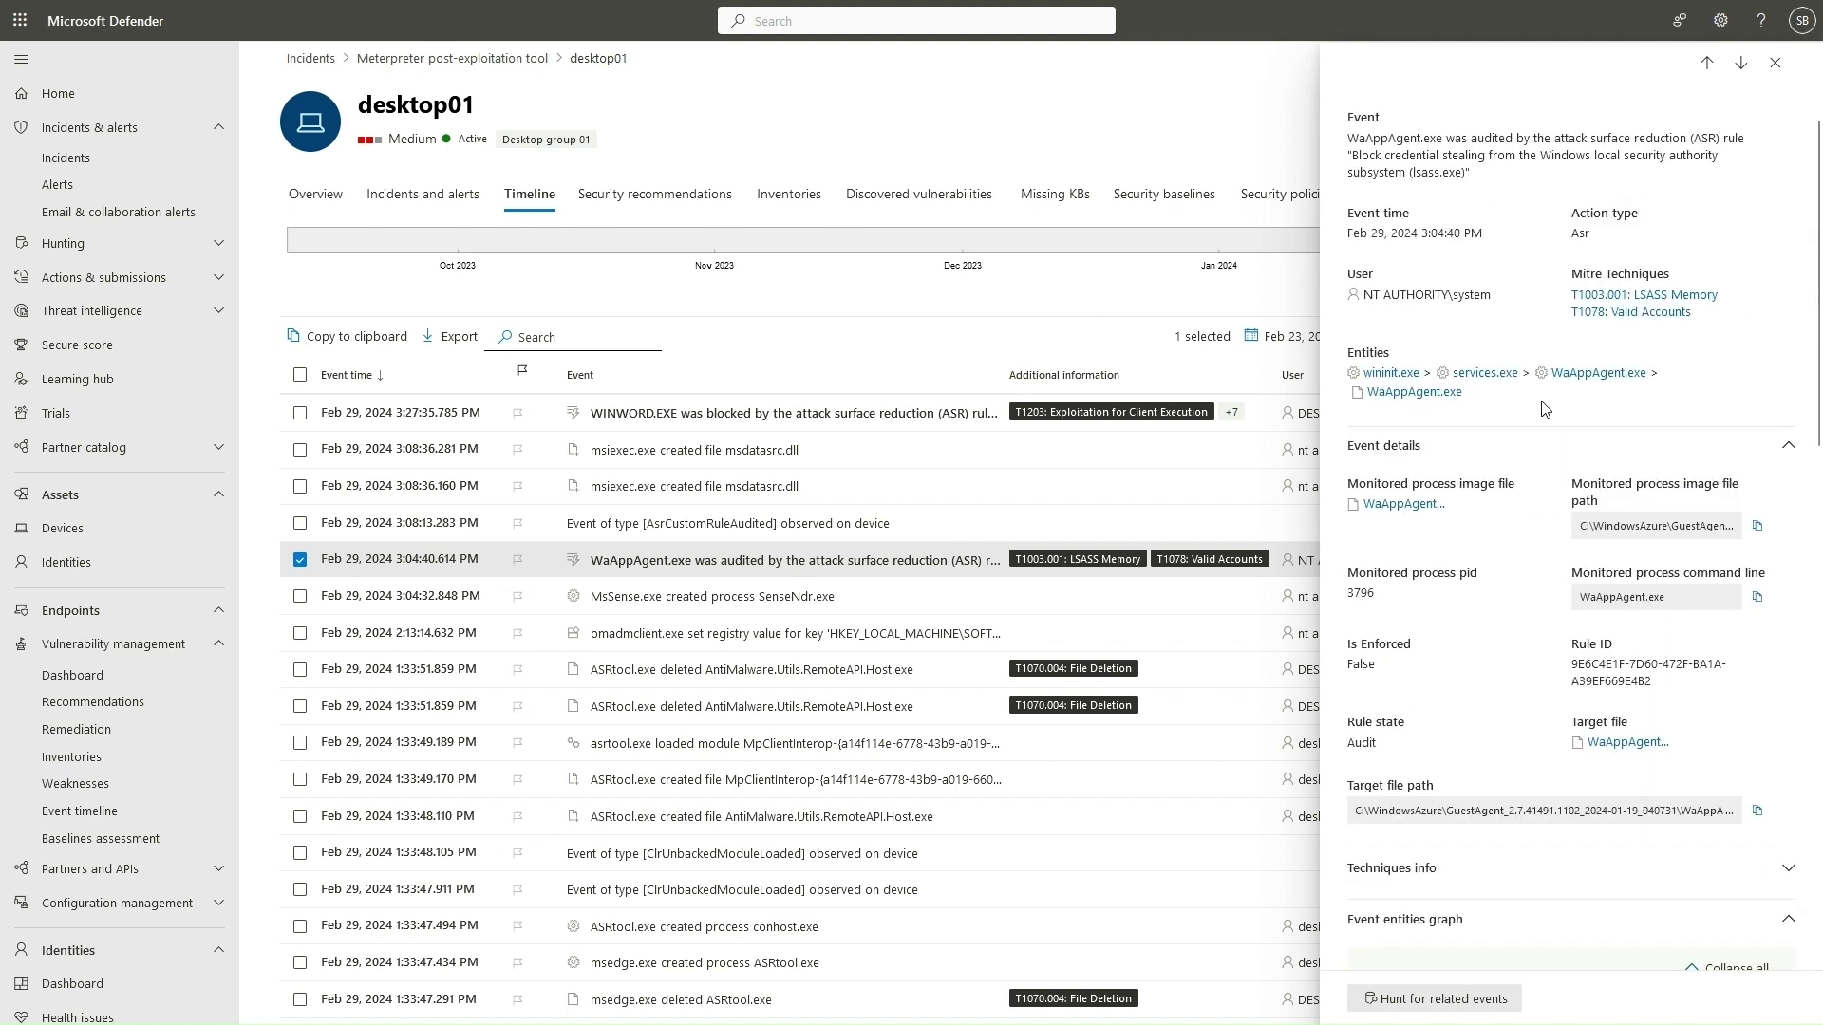
pyautogui.scroll(-6, 1516, 430)
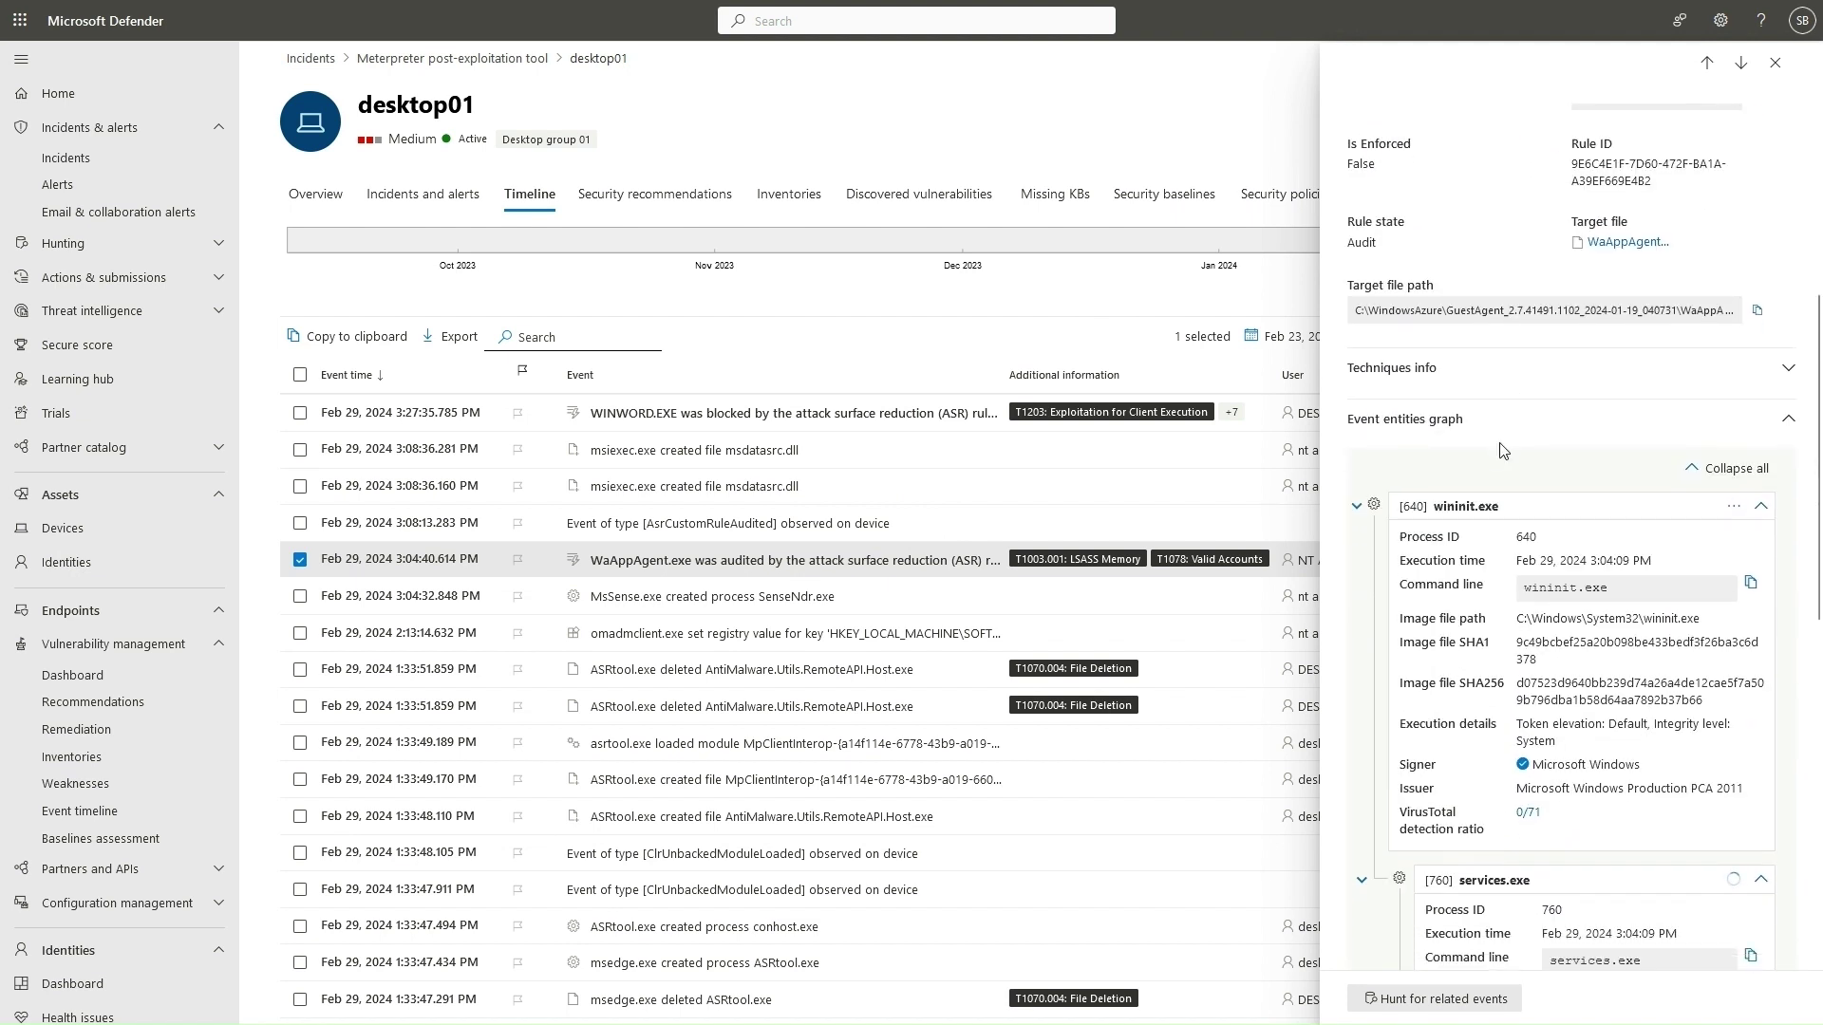
pyautogui.scroll(4, 1496, 454)
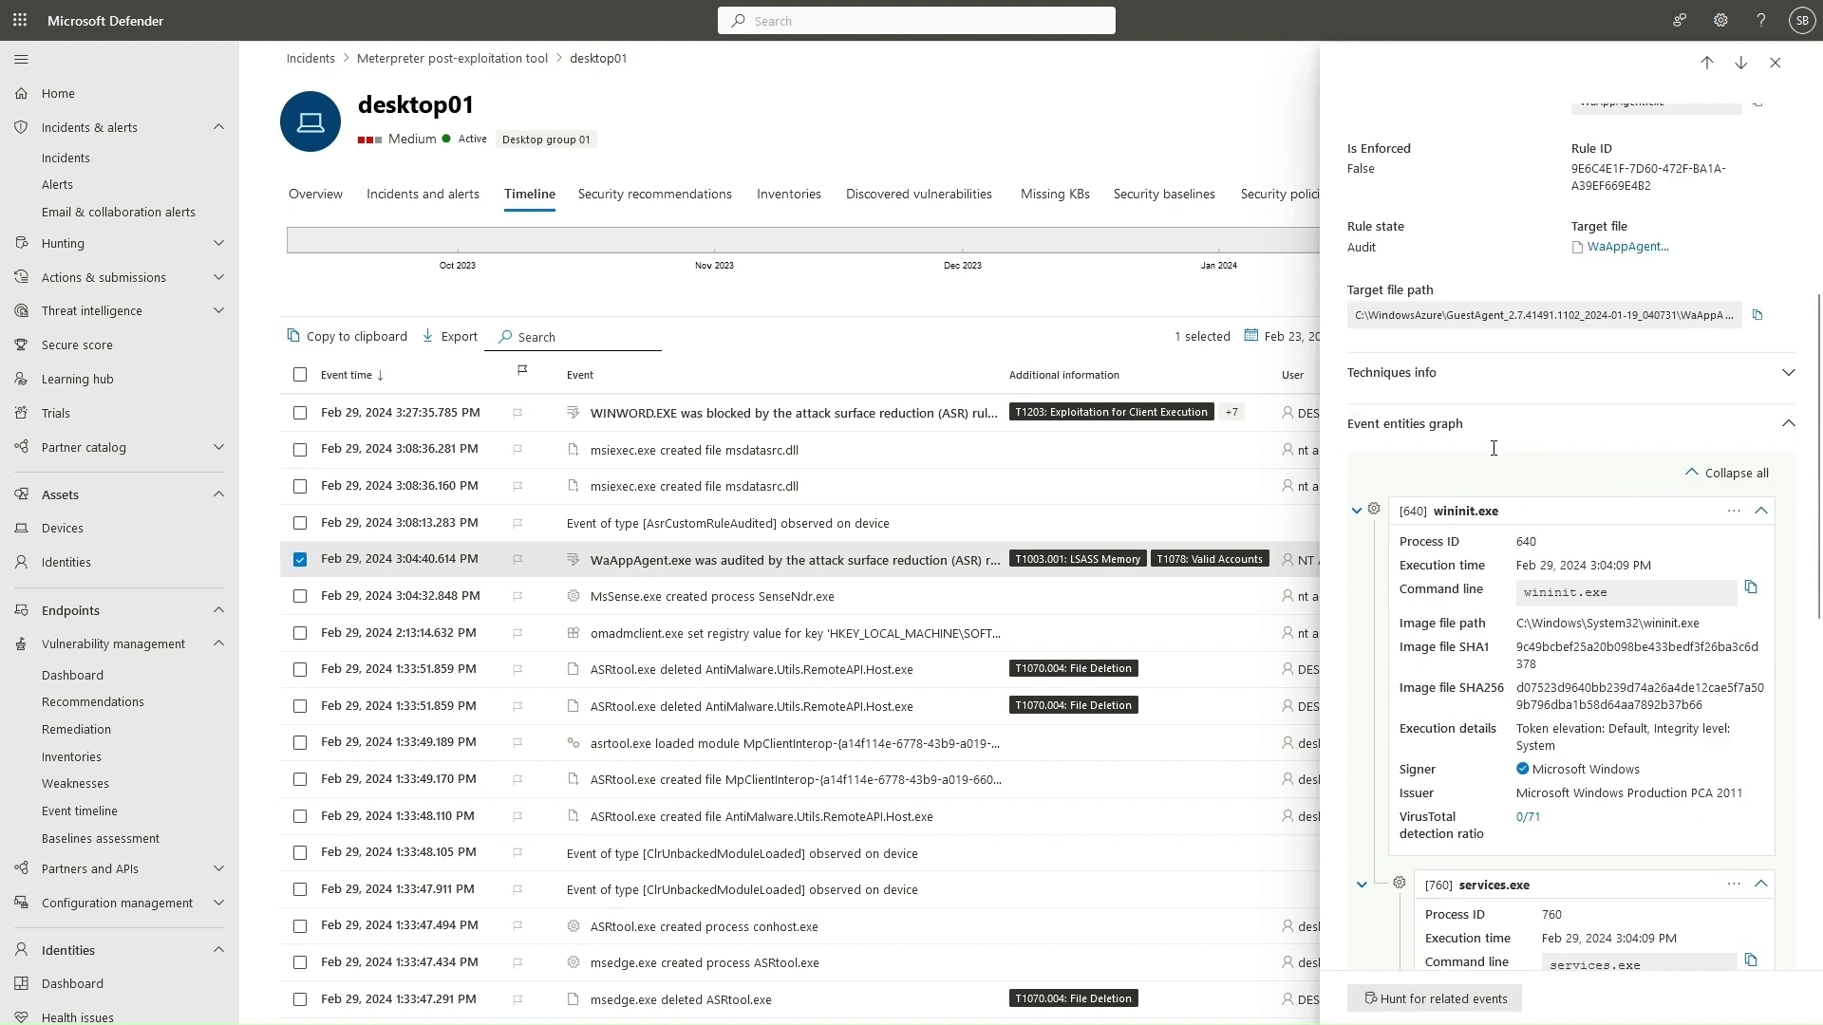
pyautogui.click(1783, 442)
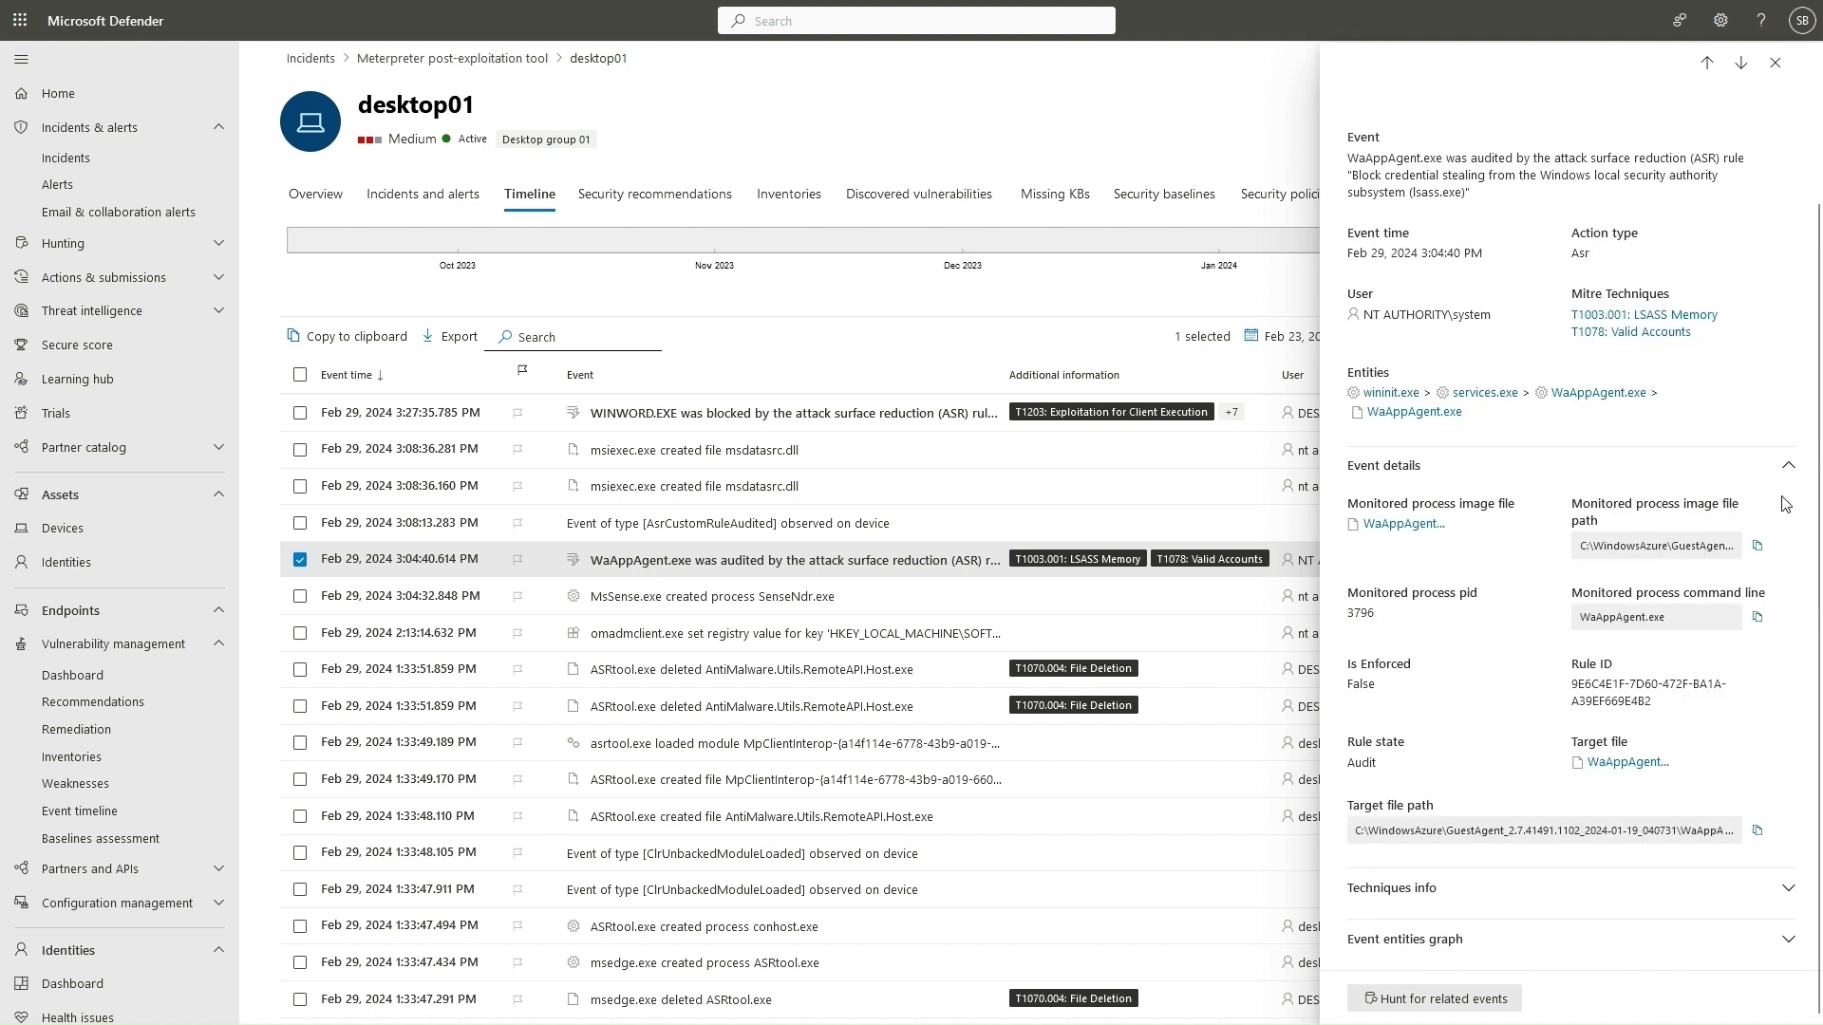